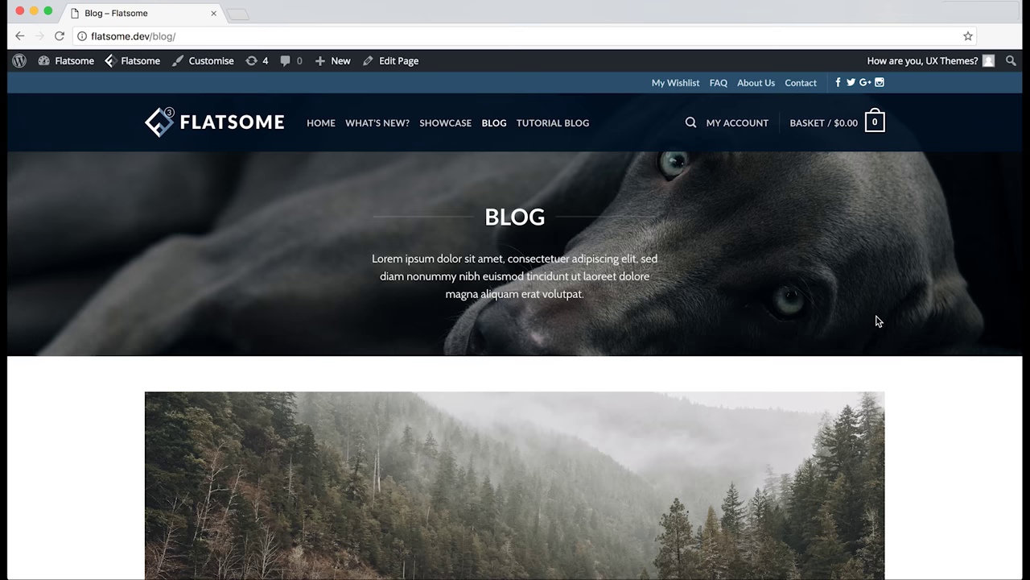
Go from the site to the WordPress admin Dashboard.
scroll(879, 320, down, 15)
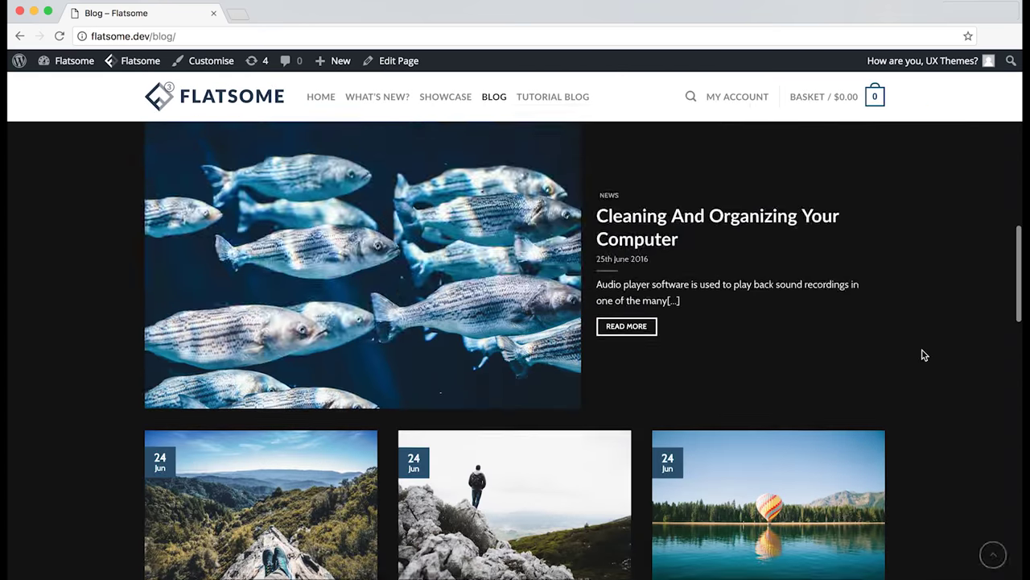
scroll(923, 352, down, 10)
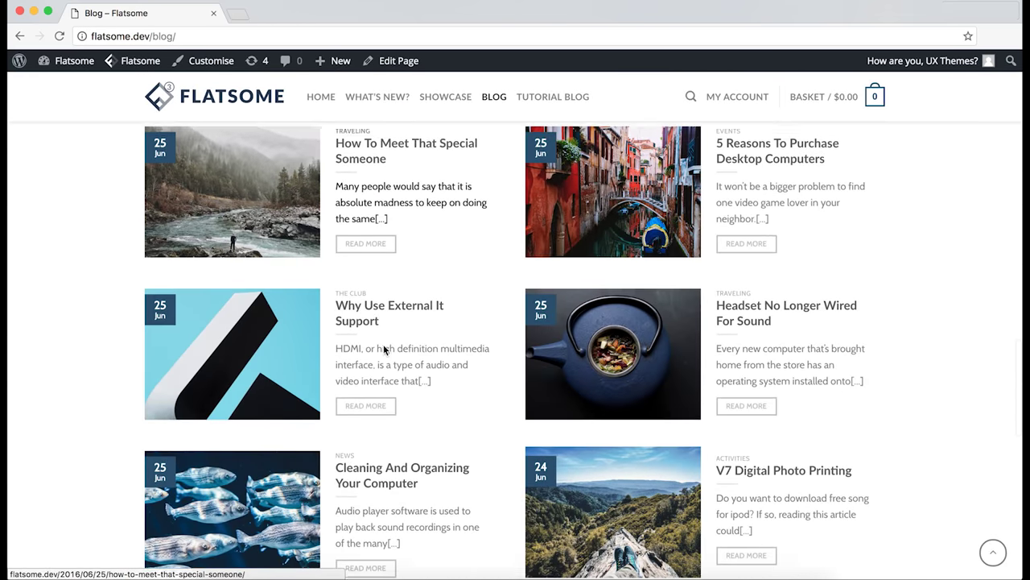
scroll(384, 348, down, 10)
scroll(384, 348, up, 12)
scroll(384, 349, up, 20)
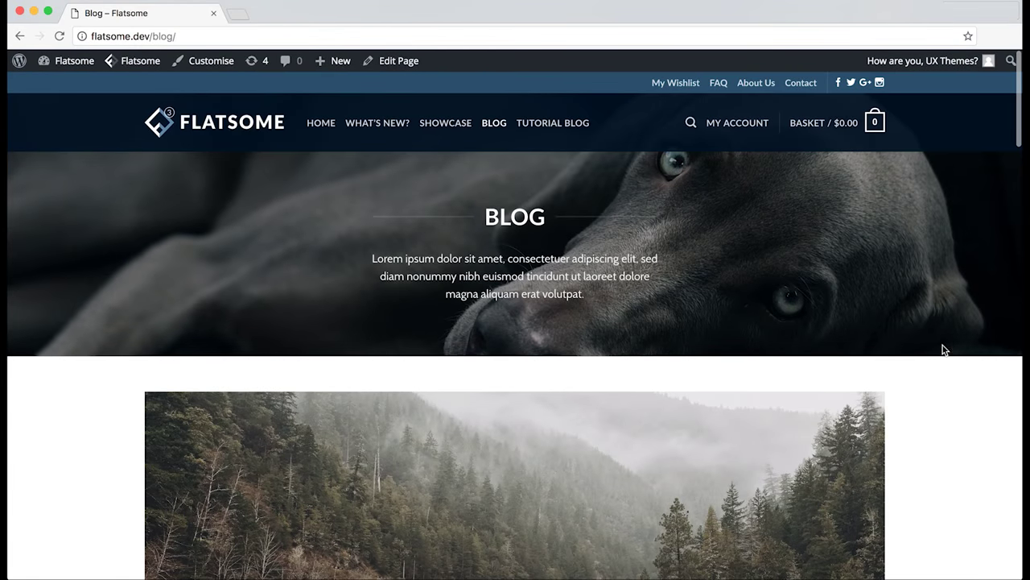
click(53, 66)
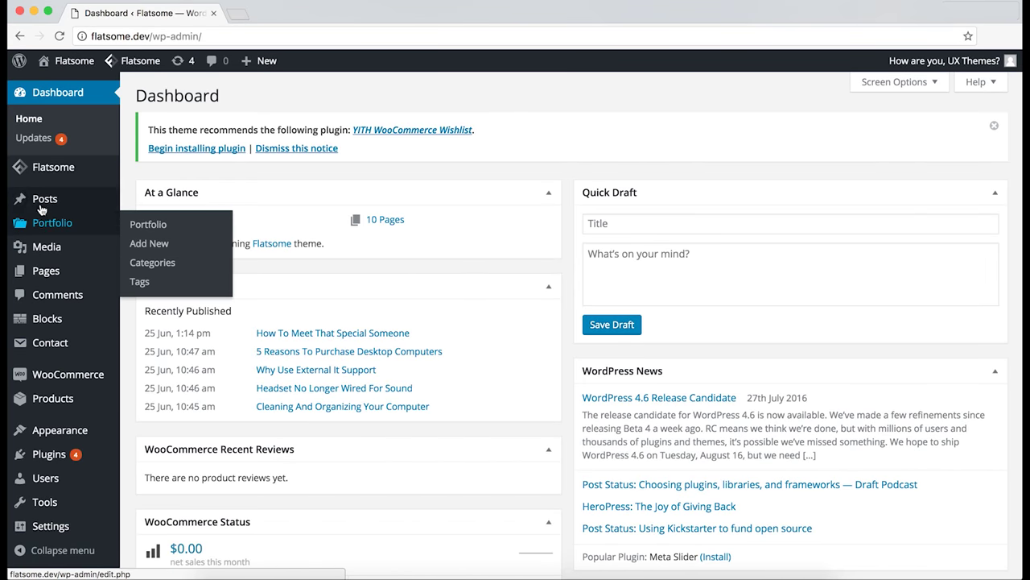
Review all 18 published posts, then bring up Flatsome Theme Options.
mouse_move(51, 198)
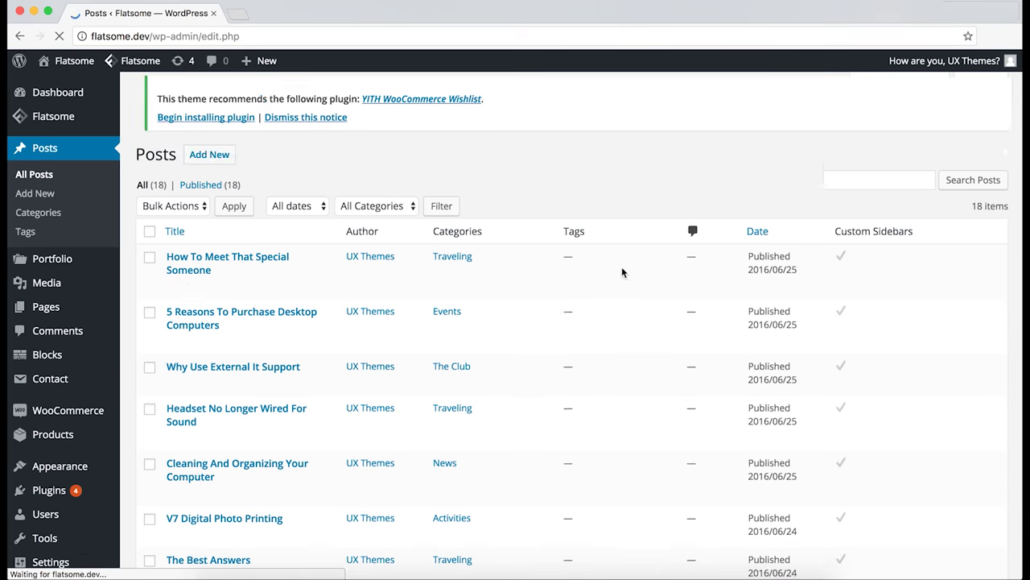
scroll(559, 299, down, 10)
scroll(559, 297, down, 3)
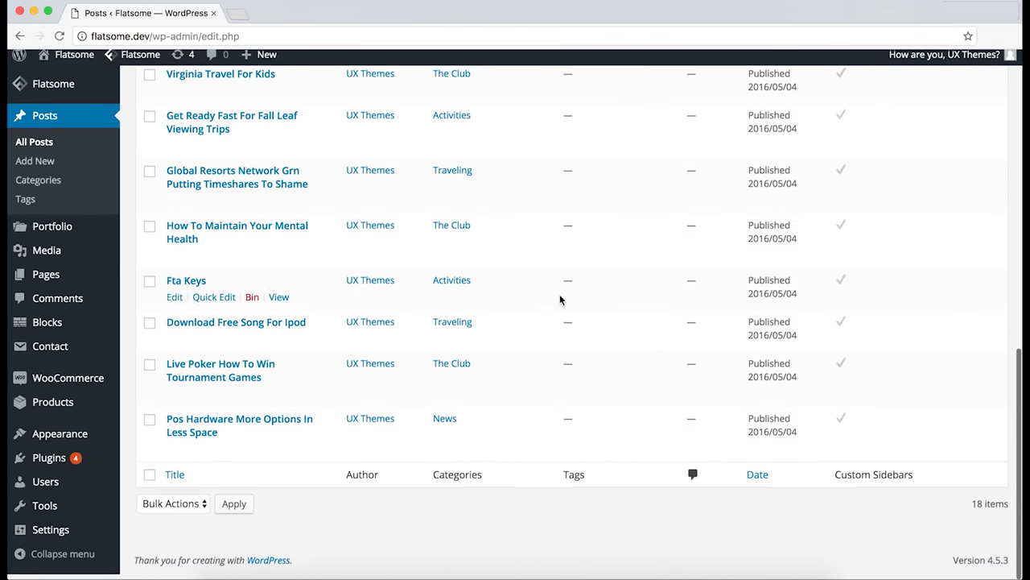
scroll(559, 297, up, 15)
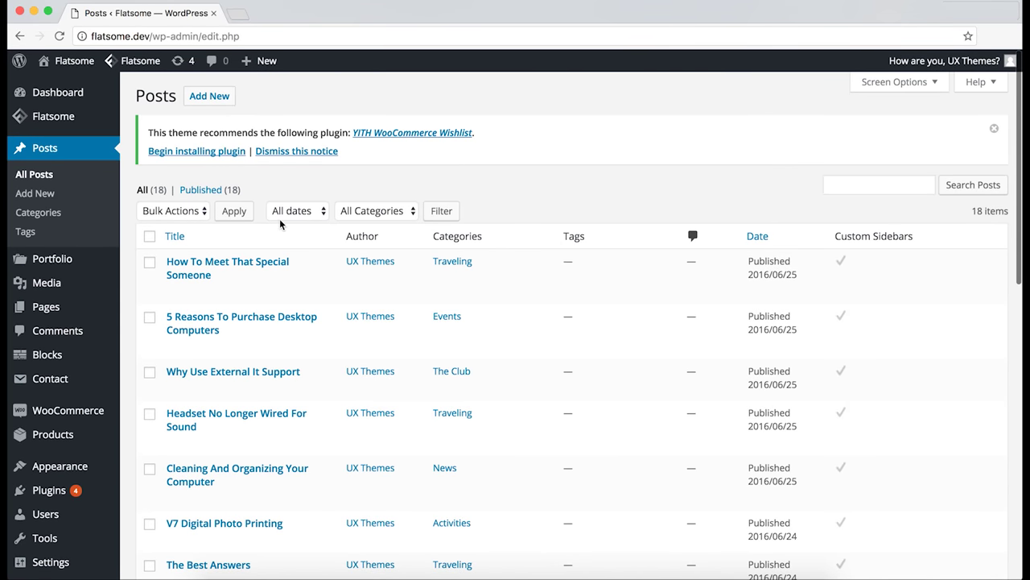
mouse_move(133, 61)
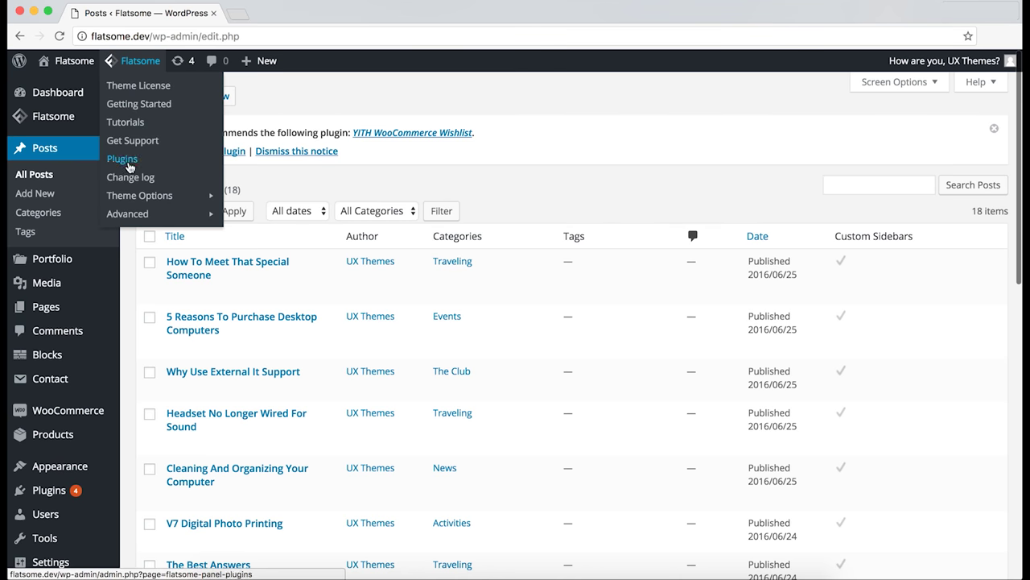
click(132, 199)
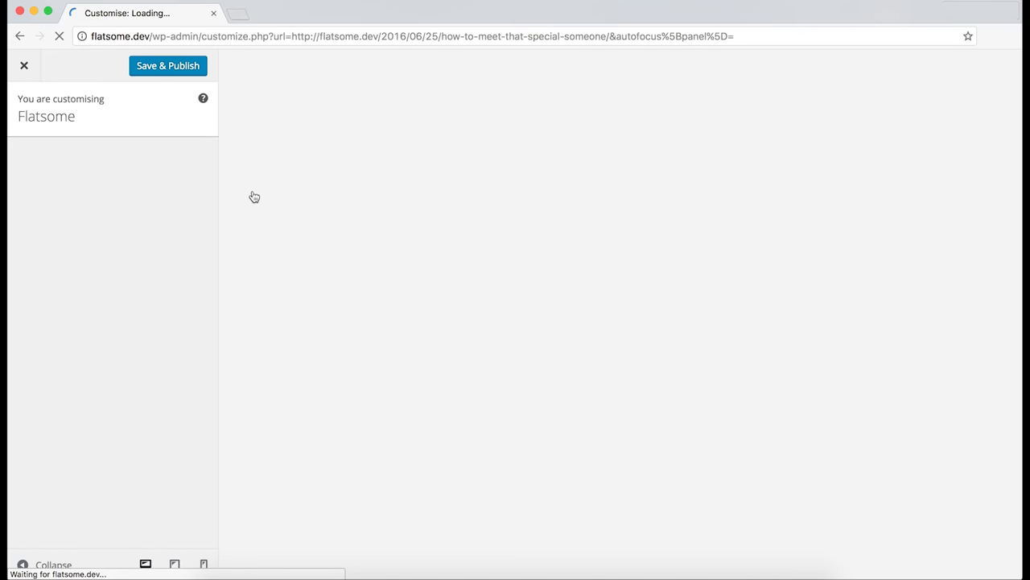
In Static Front Page, check the Posts Page options and leave it at '— Select —'.
scroll(142, 230, down, 2)
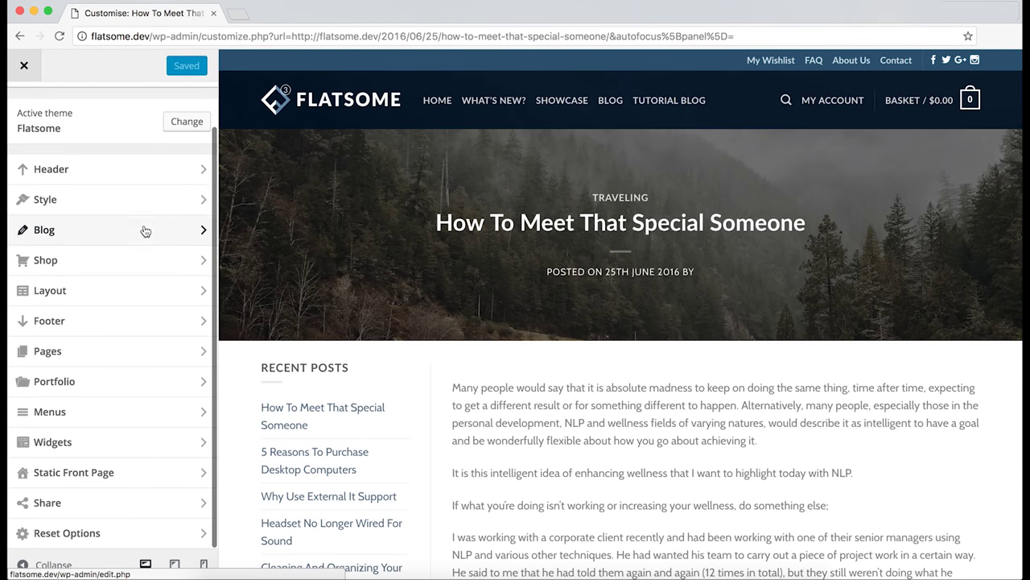
click(84, 480)
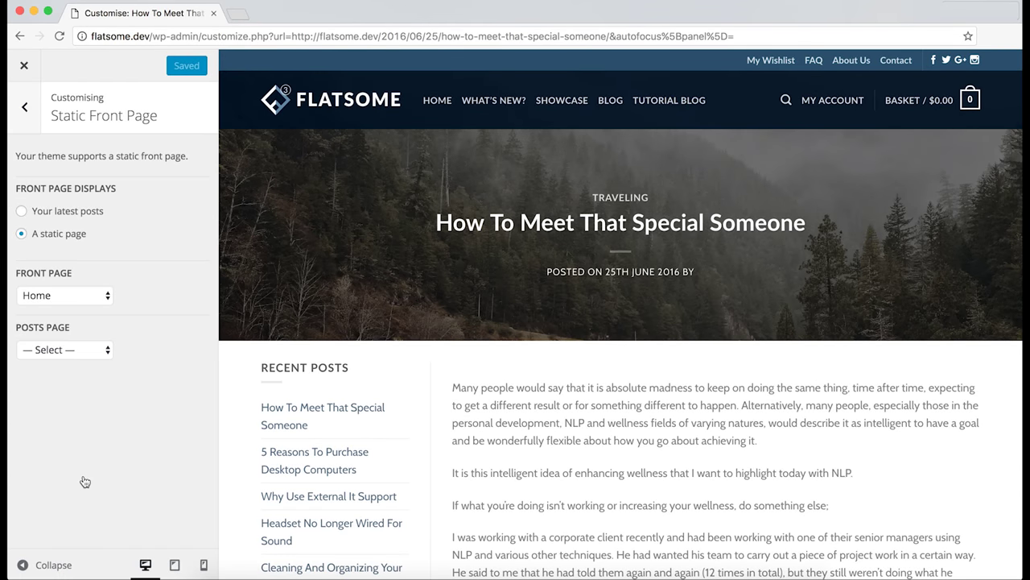
click(58, 350)
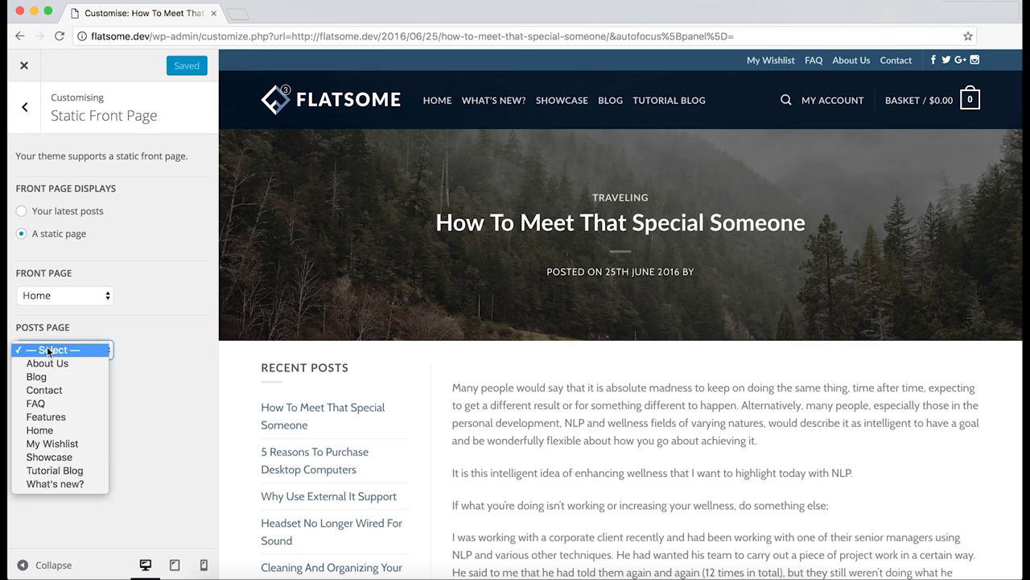
click(151, 352)
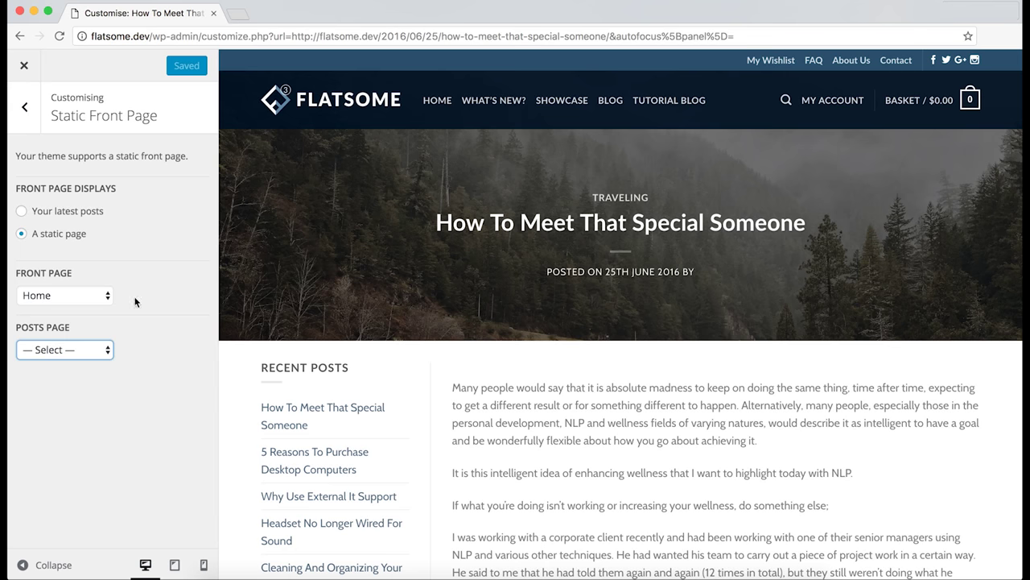
Leave the Customizer, go to the TUTORIAL BLOG page and edit it with UX Builder.
click(24, 64)
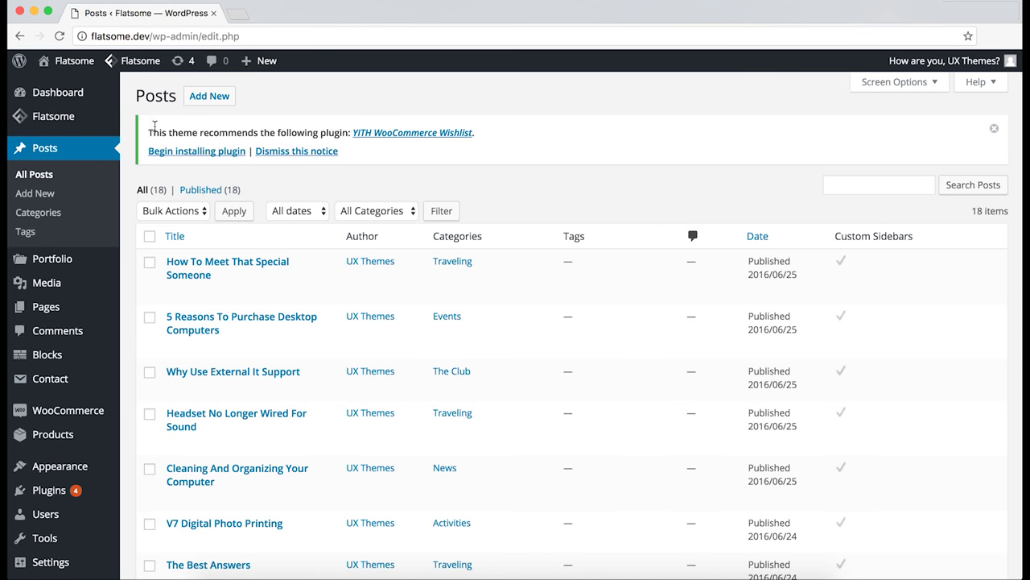
mouse_move(85, 66)
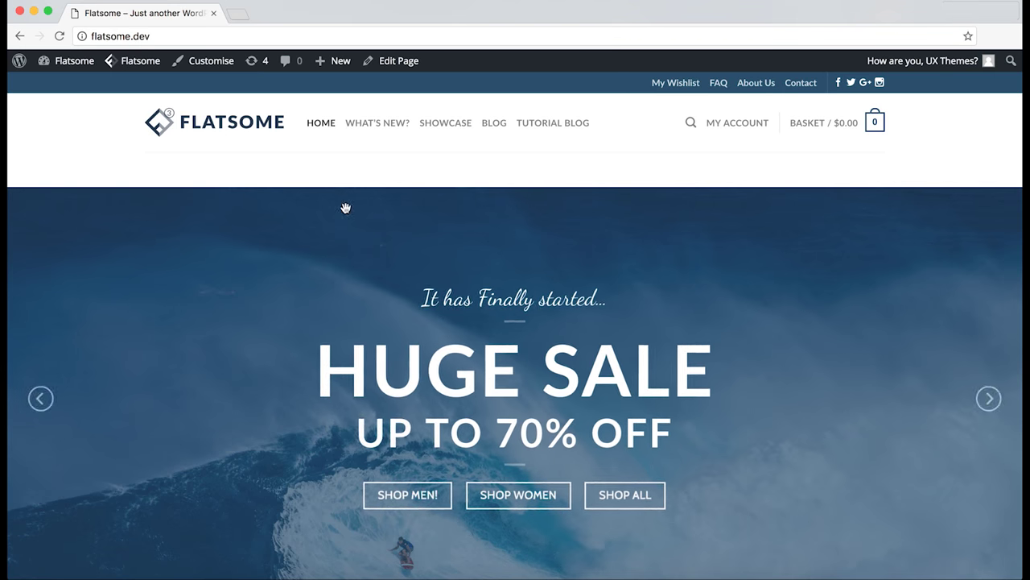
click(569, 123)
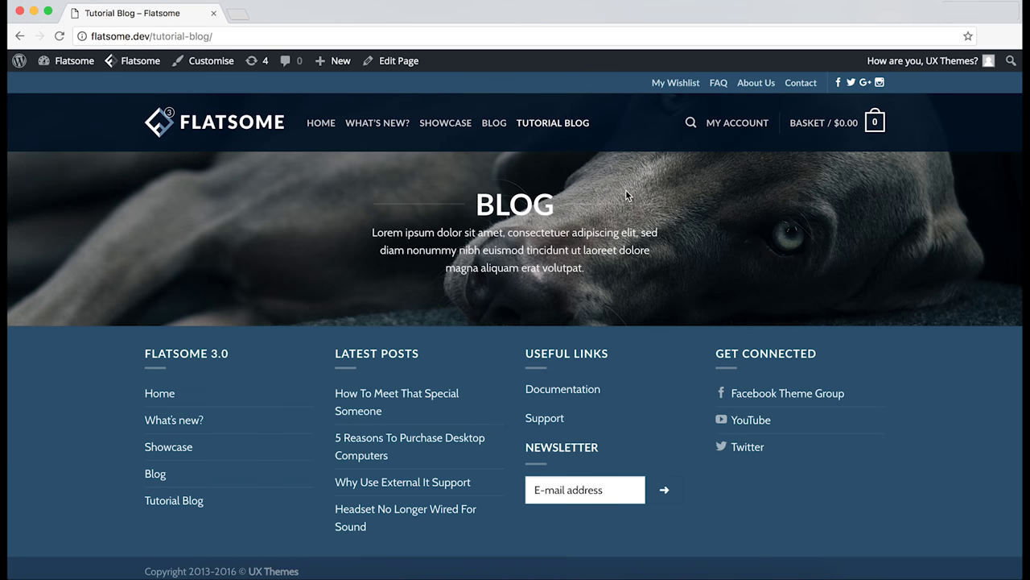
mouse_move(396, 63)
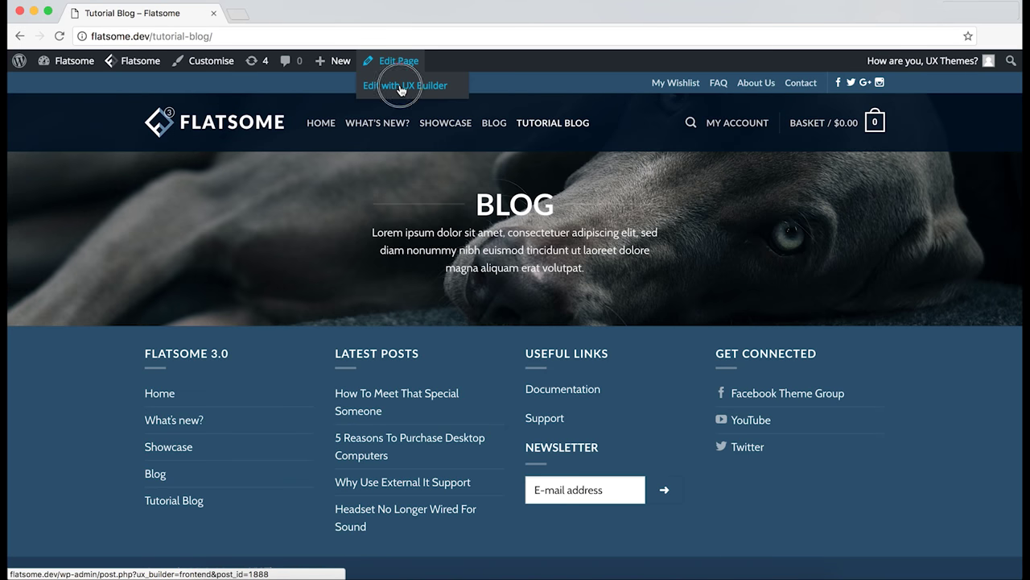
click(401, 89)
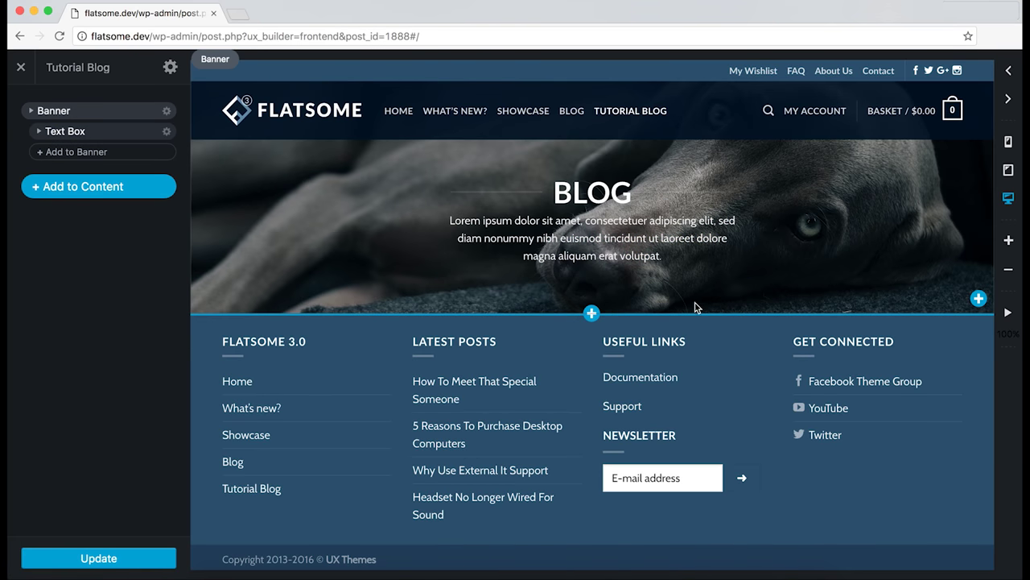
Insert a Blog posts element below the banner, shown as a three-post slider.
click(590, 313)
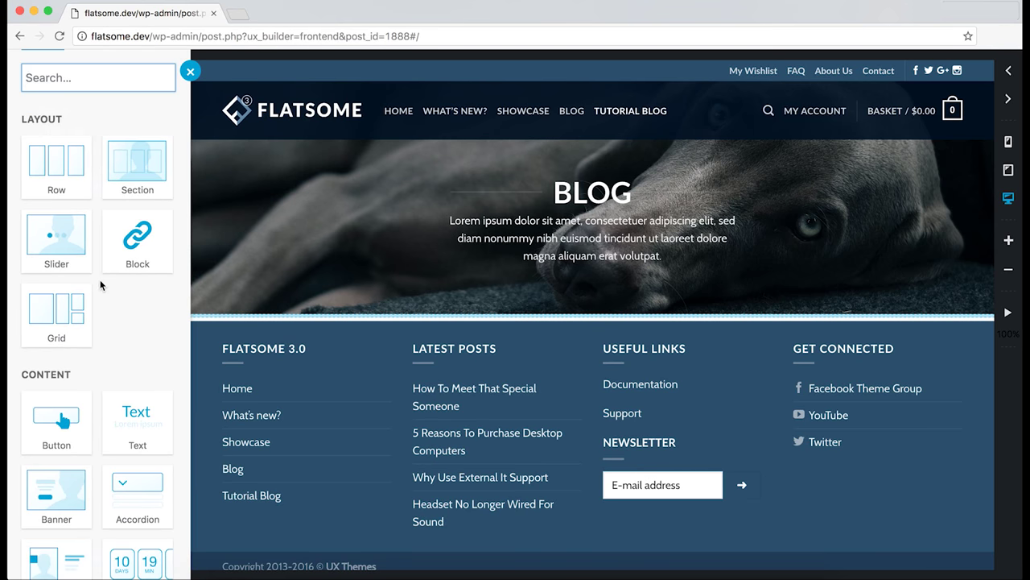
scroll(95, 280, down, 5)
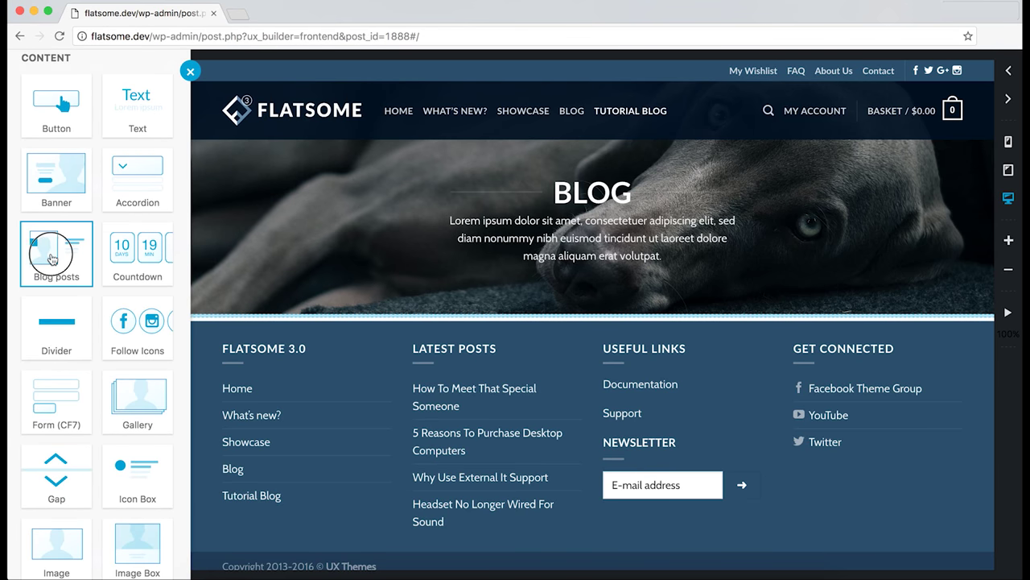
click(51, 257)
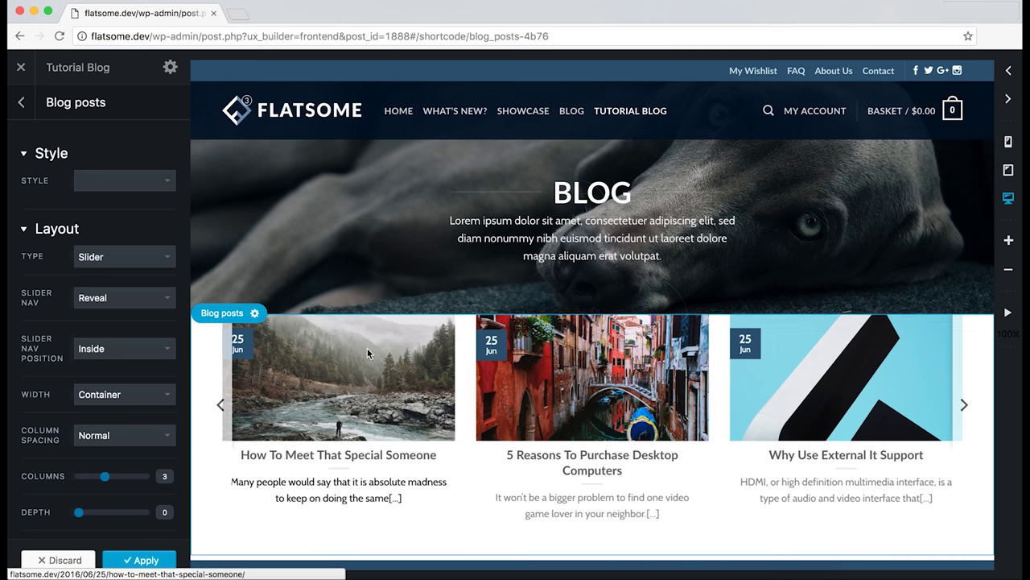
Set the Blog posts to Shade style, Row type, 1 column and 1 total post.
click(118, 187)
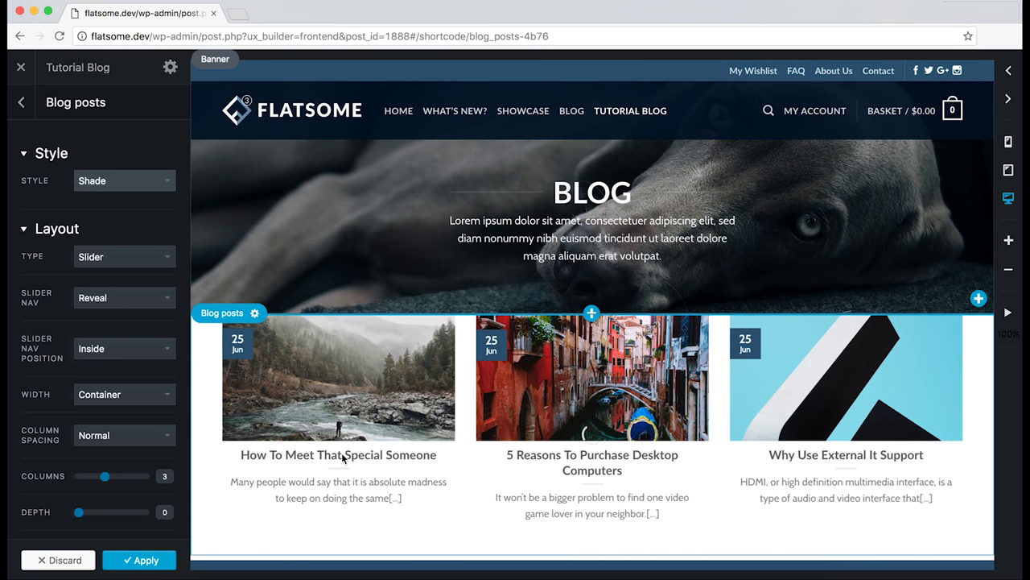
key(Return)
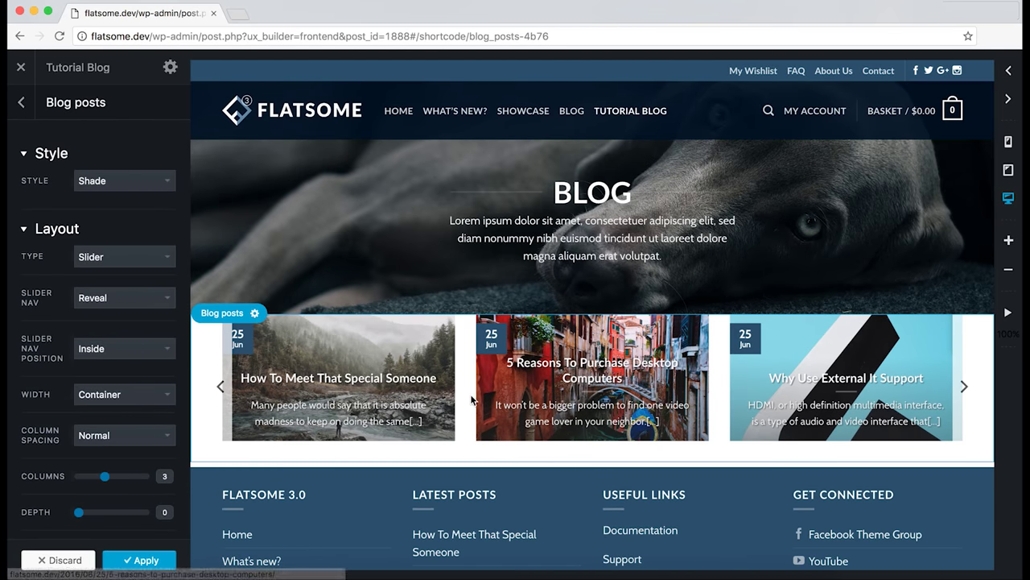
click(141, 257)
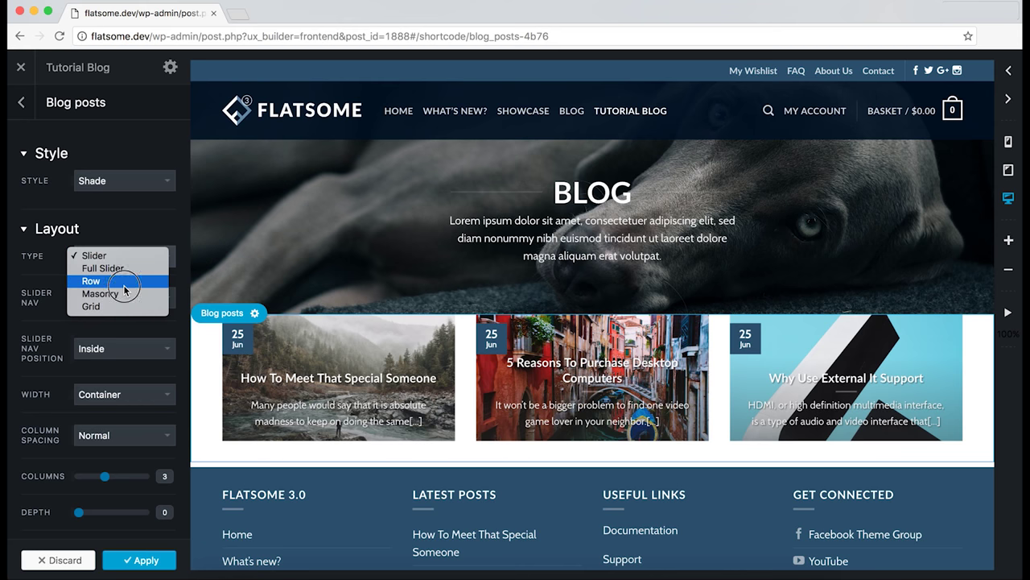
key(Escape)
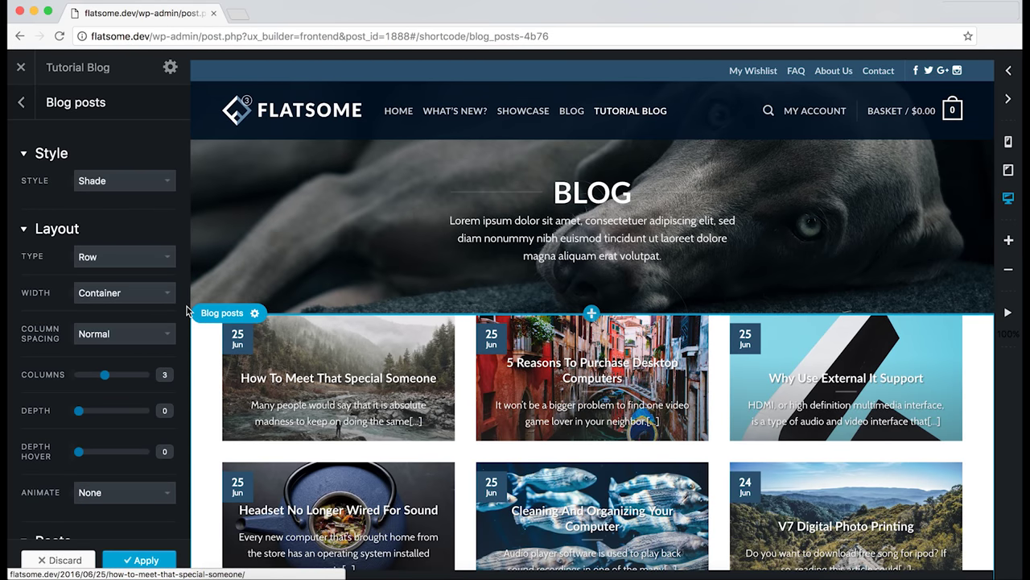
scroll(100, 309, down, 3)
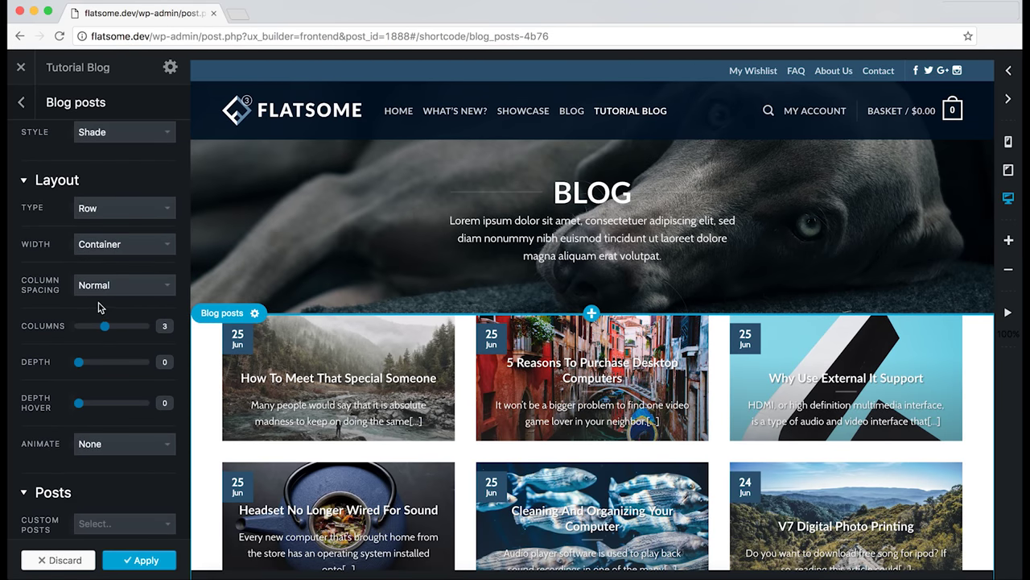
drag(107, 306, 79, 308)
scroll(102, 317, down, 5)
drag(103, 448, 64, 448)
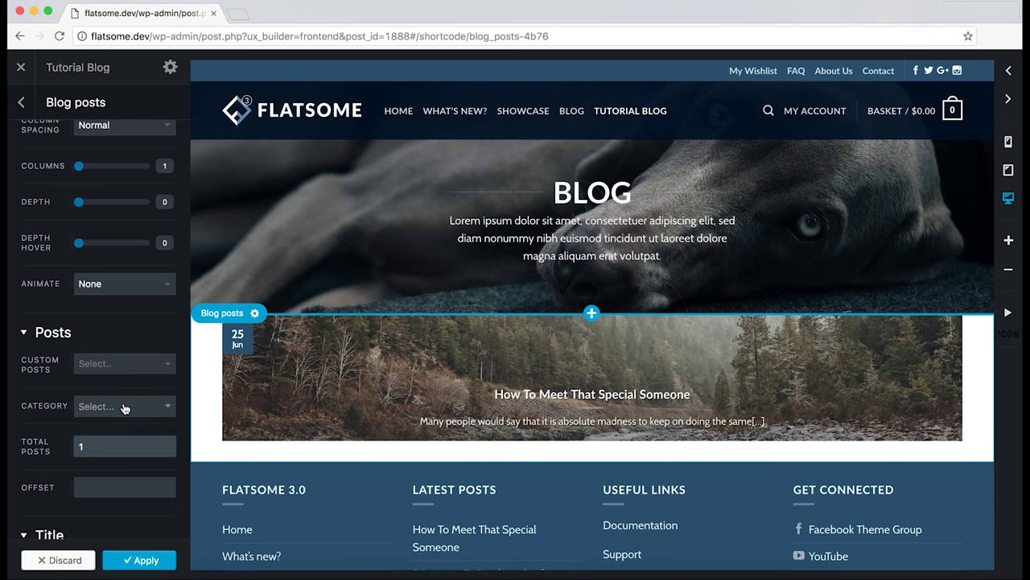
Look through the individual posts and category filter lists, leaving both unchanged.
click(98, 363)
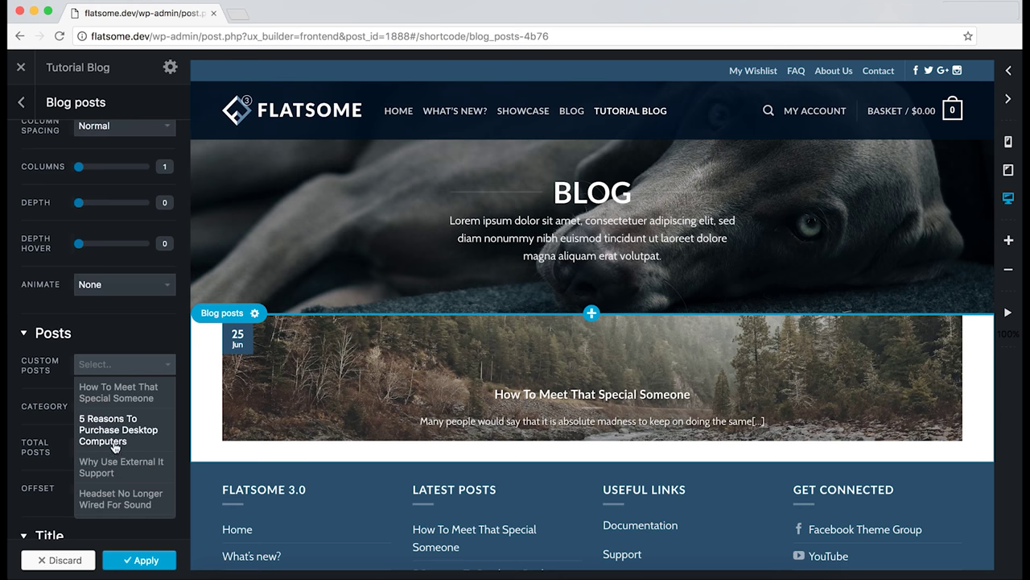
click(110, 408)
click(110, 408)
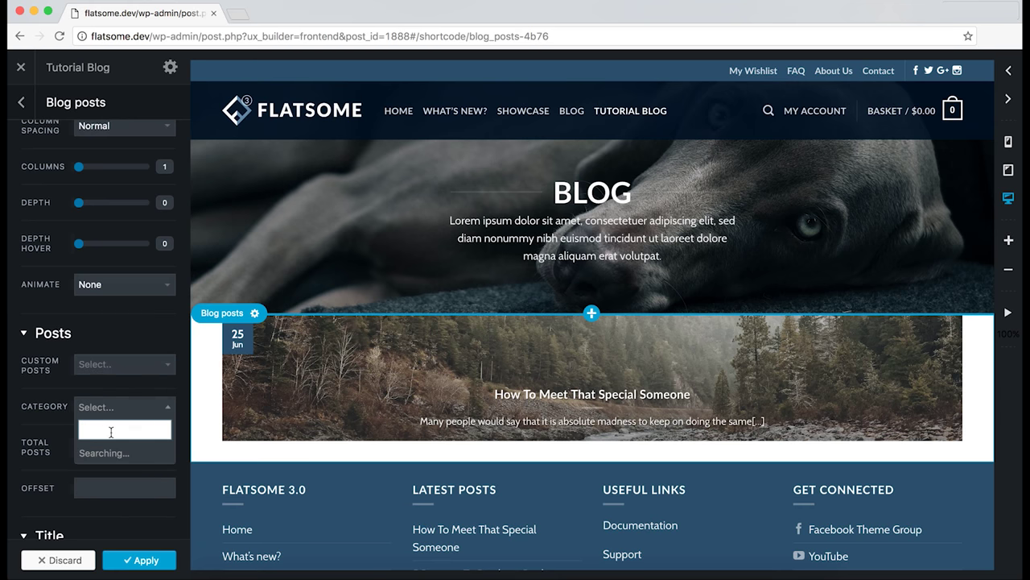
click(48, 476)
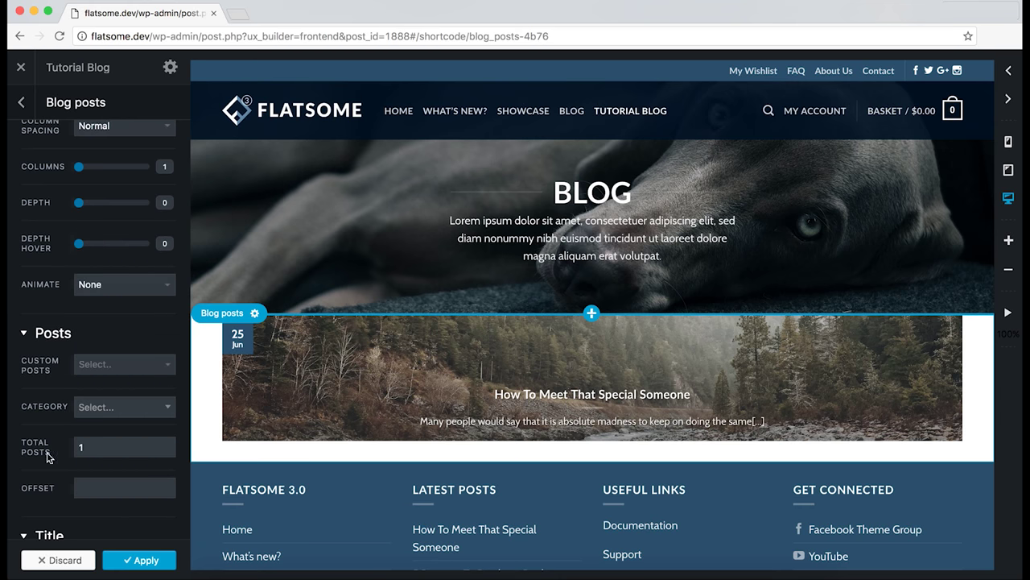
Make the post title X-Large, the date a text line, and the category a label.
scroll(134, 486, down, 5)
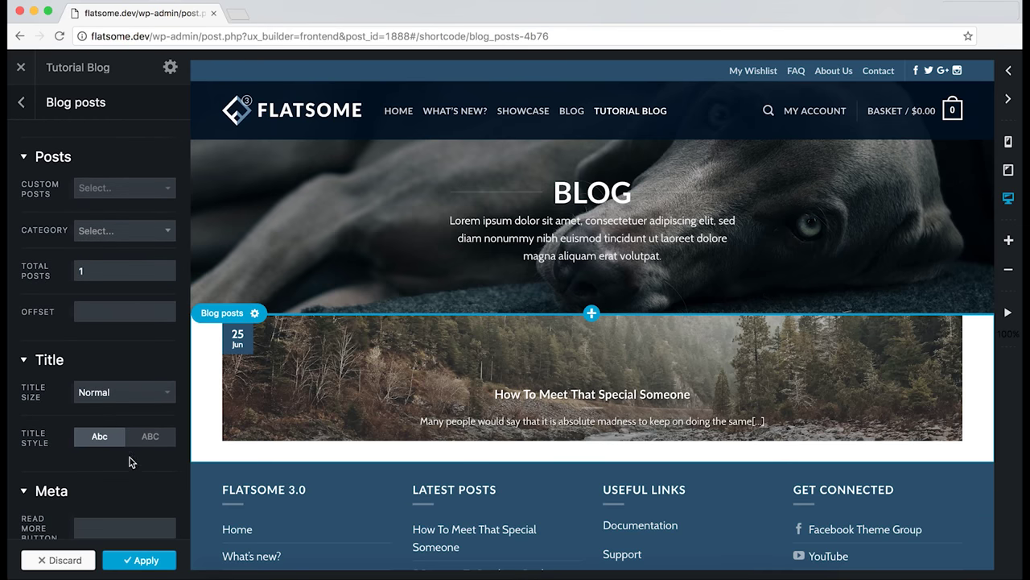
click(118, 400)
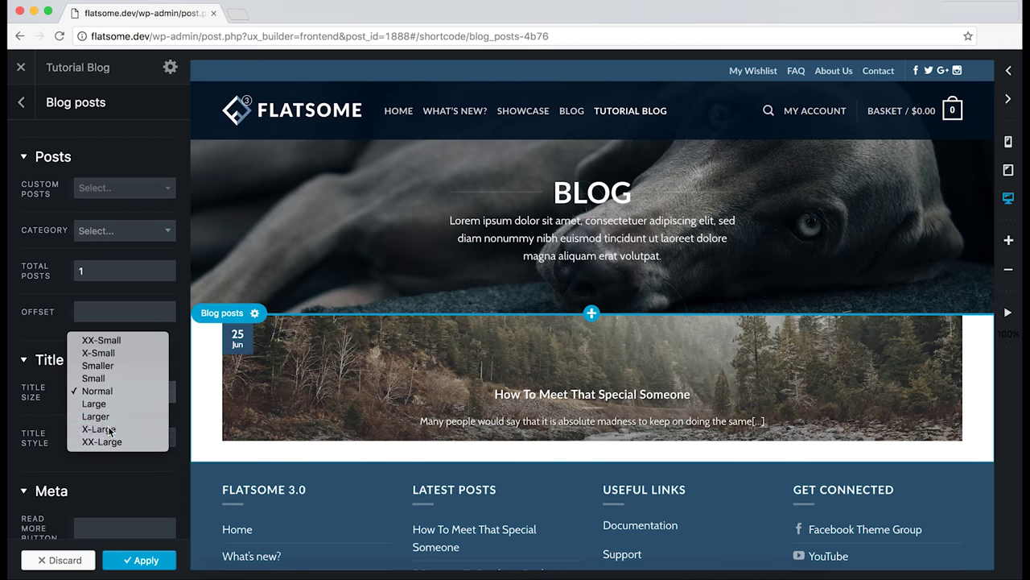
click(108, 425)
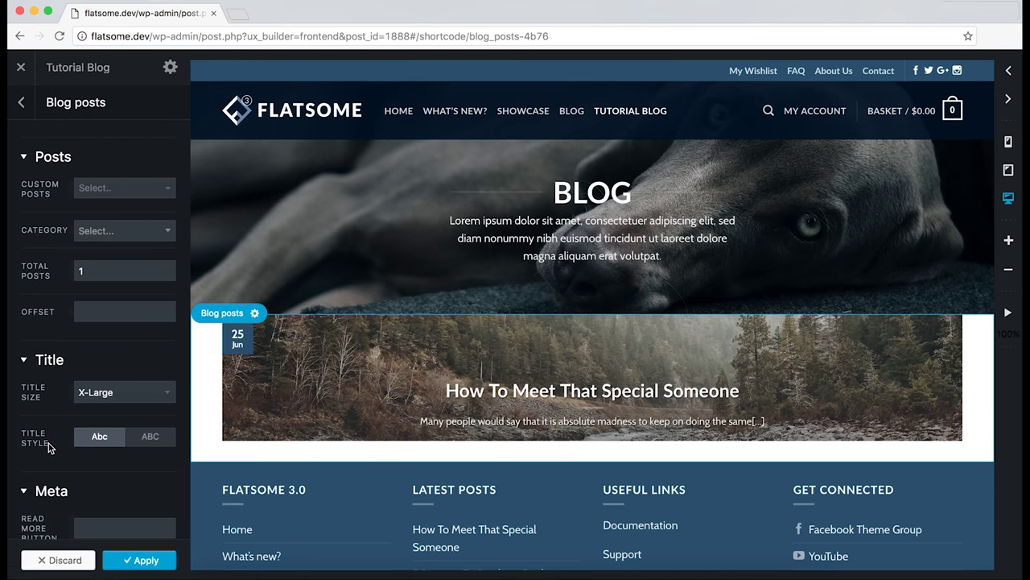
scroll(56, 451, down, 1)
scroll(61, 456, down, 6)
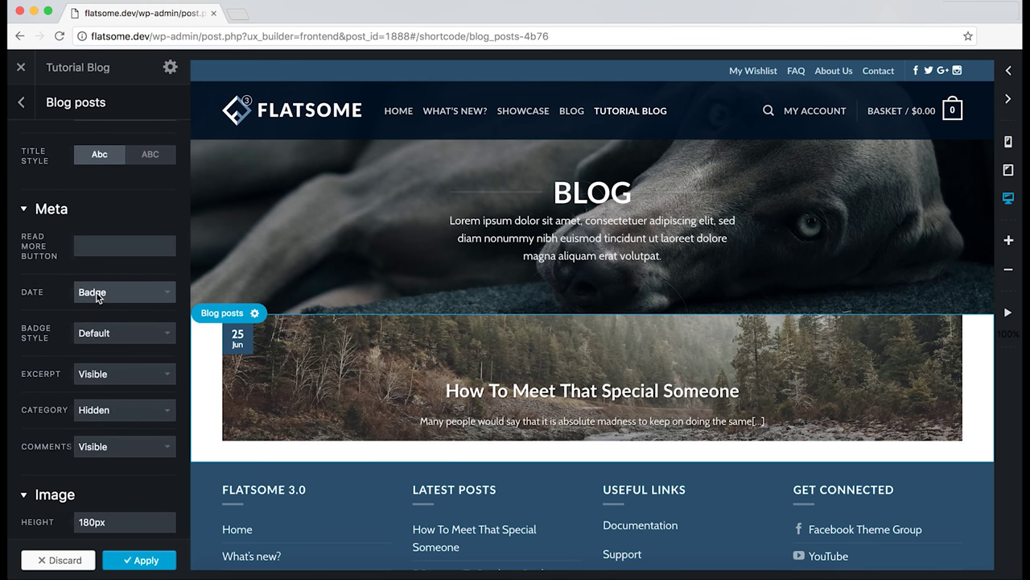
click(157, 298)
click(121, 303)
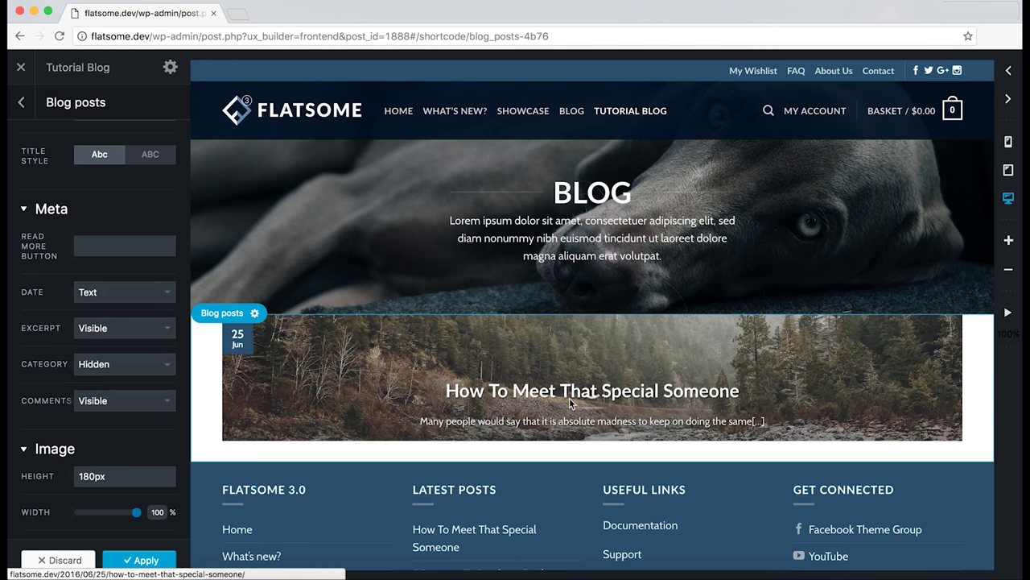
click(158, 359)
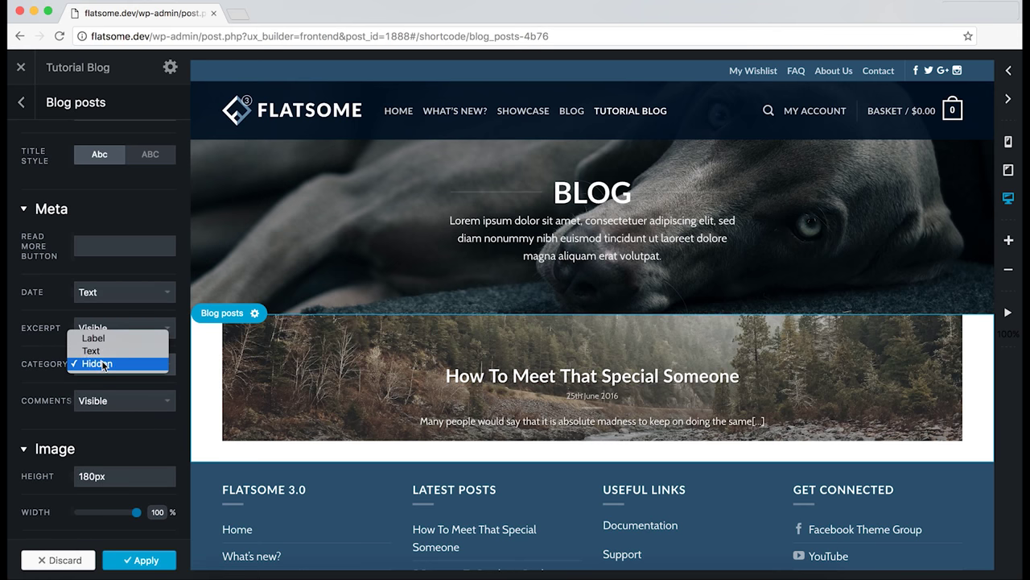
click(306, 371)
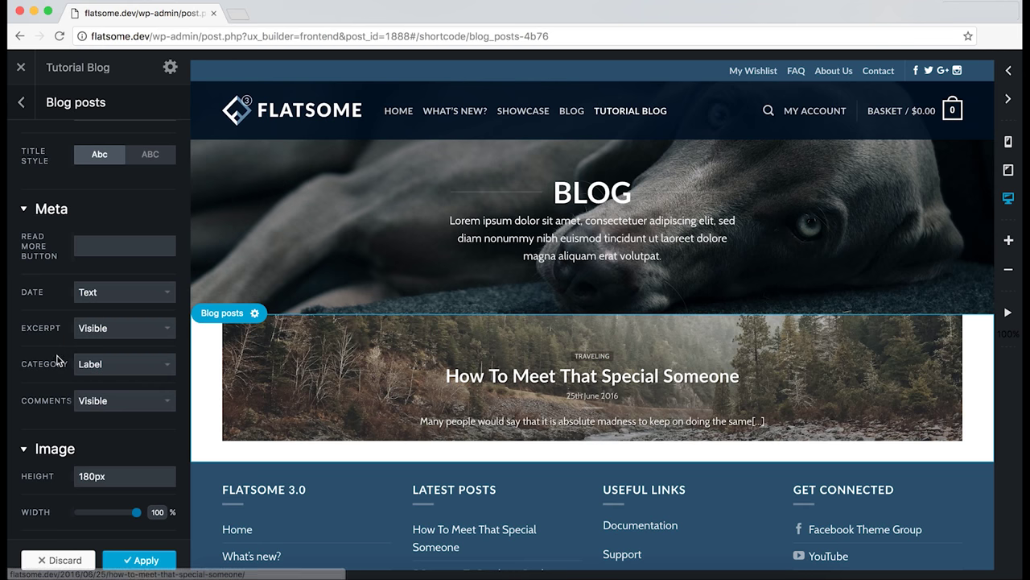
Set the featured post's image height to 50%.
scroll(72, 354, down, 3)
mouse_move(112, 350)
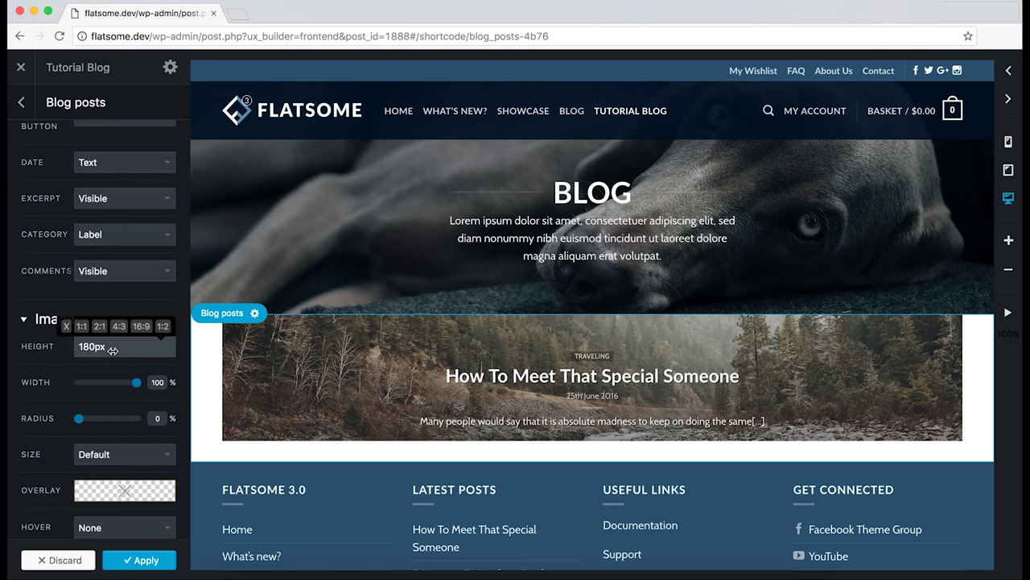
click(67, 333)
scroll(375, 430, down, 4)
click(165, 328)
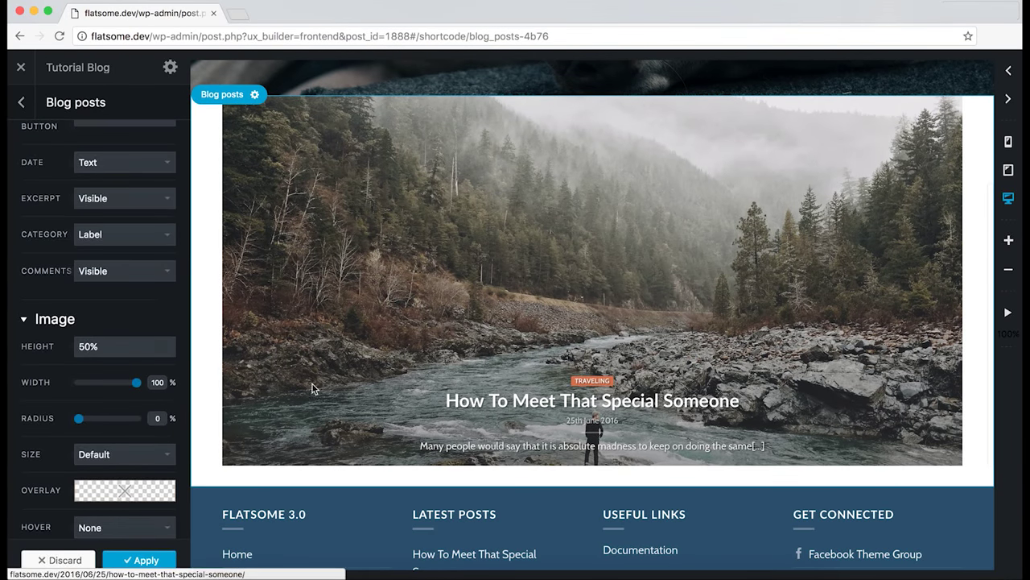
scroll(110, 409, down, 3)
Try a semi-transparent muted red image overlay, then discard it.
scroll(110, 410, down, 1)
click(119, 373)
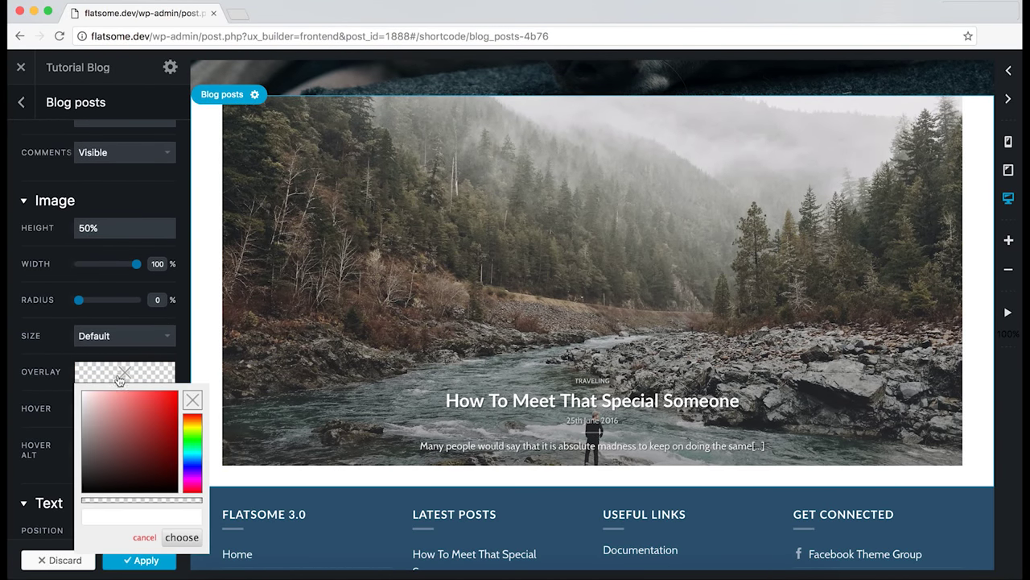
click(123, 441)
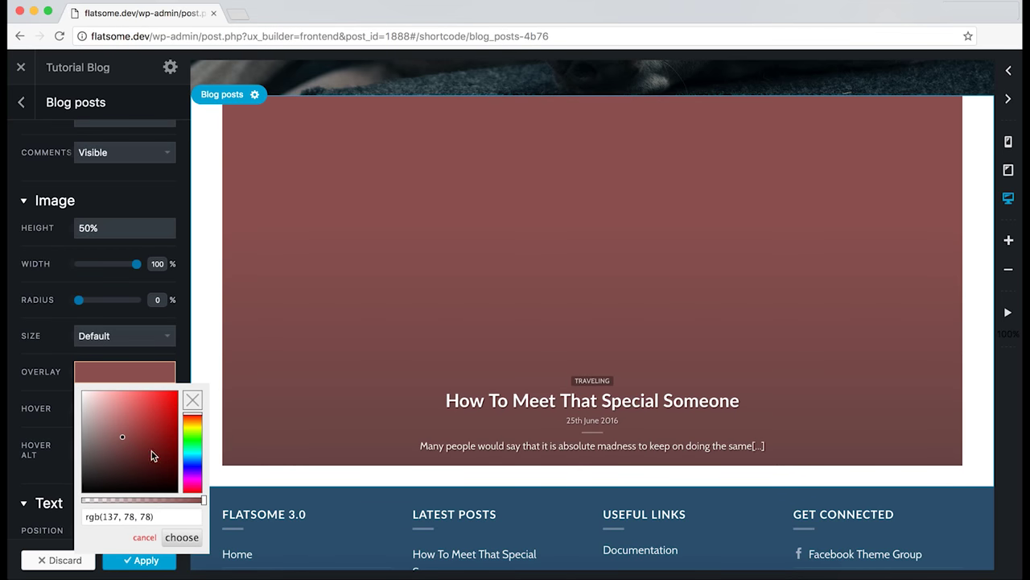
drag(161, 497, 166, 499)
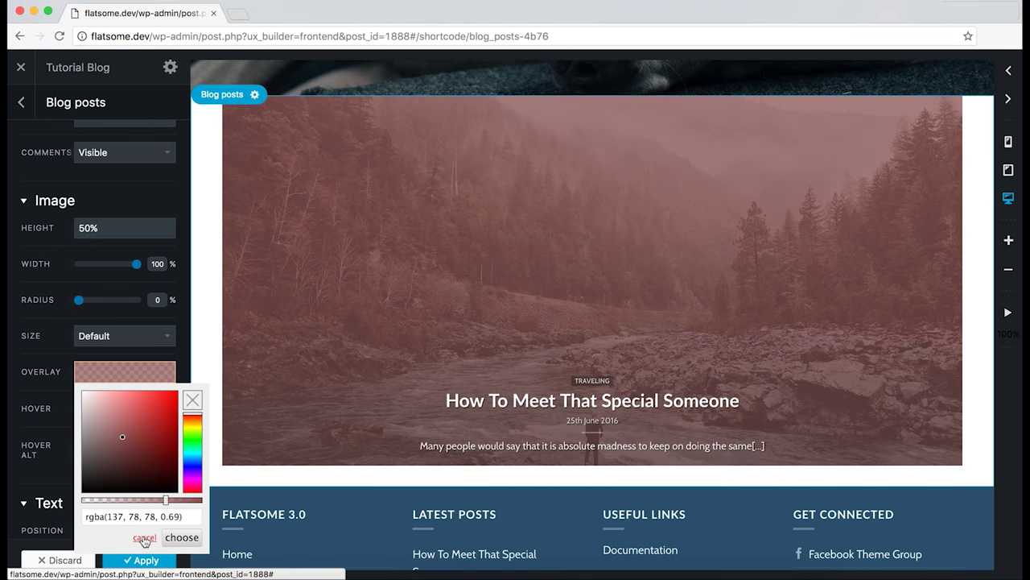
click(144, 537)
Set the Text BG Color to semi-transparent black, rgba(0,0,0,0.26).
scroll(127, 383, down, 6)
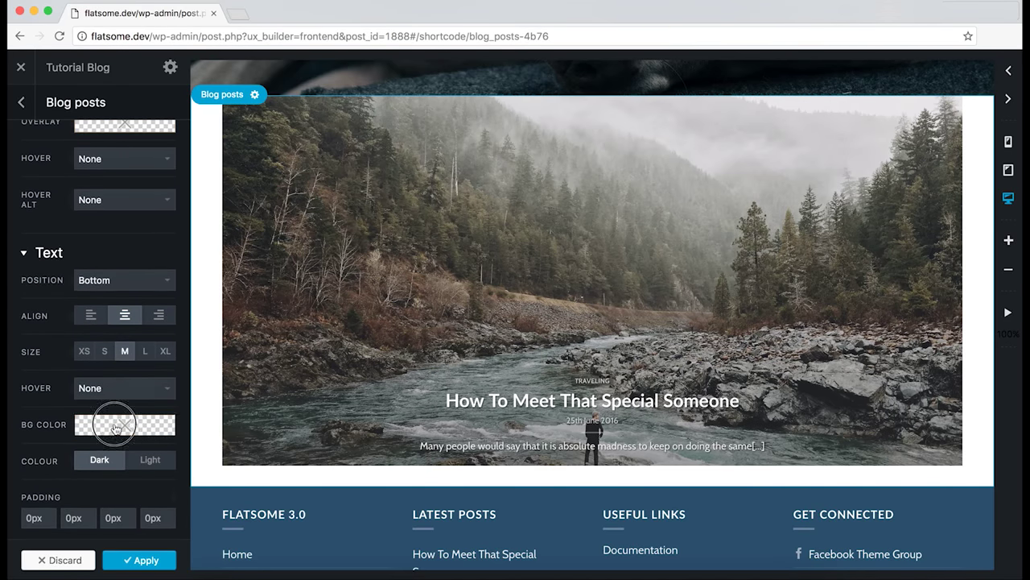
click(115, 429)
drag(92, 348, 51, 368)
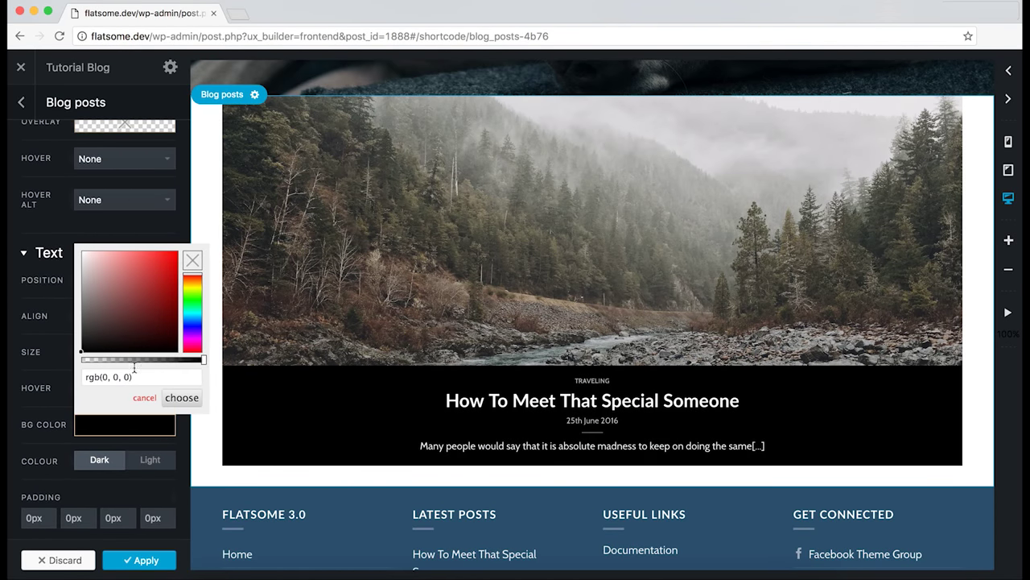
drag(203, 362, 113, 366)
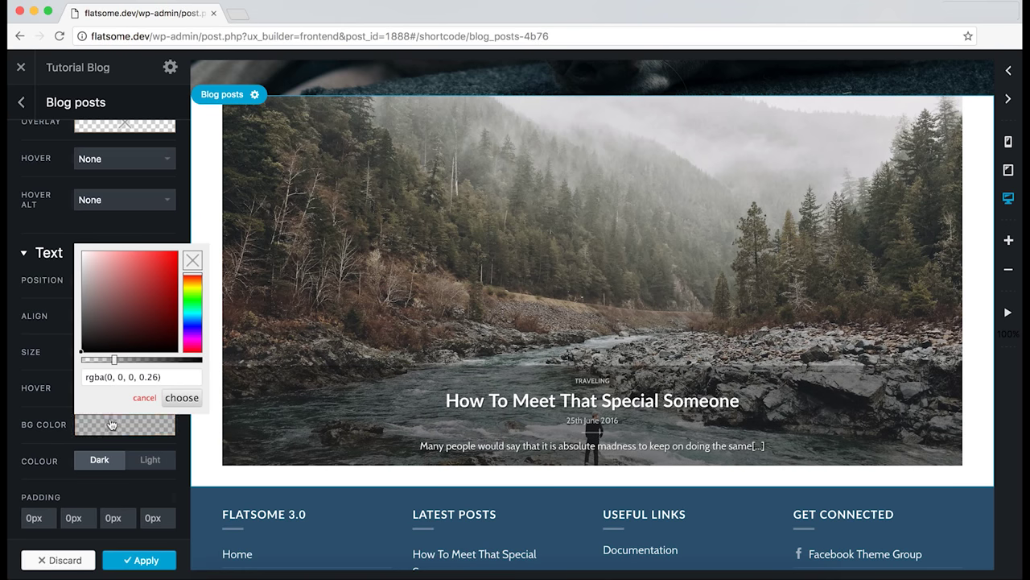
click(165, 403)
scroll(137, 407, down, 1)
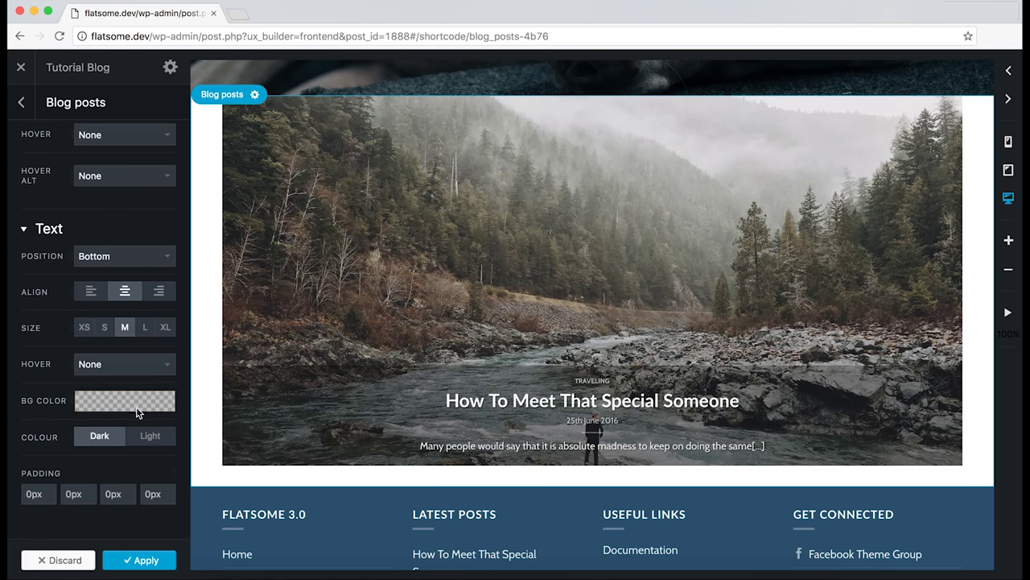
scroll(135, 417, up, 2)
scroll(136, 416, up, 1)
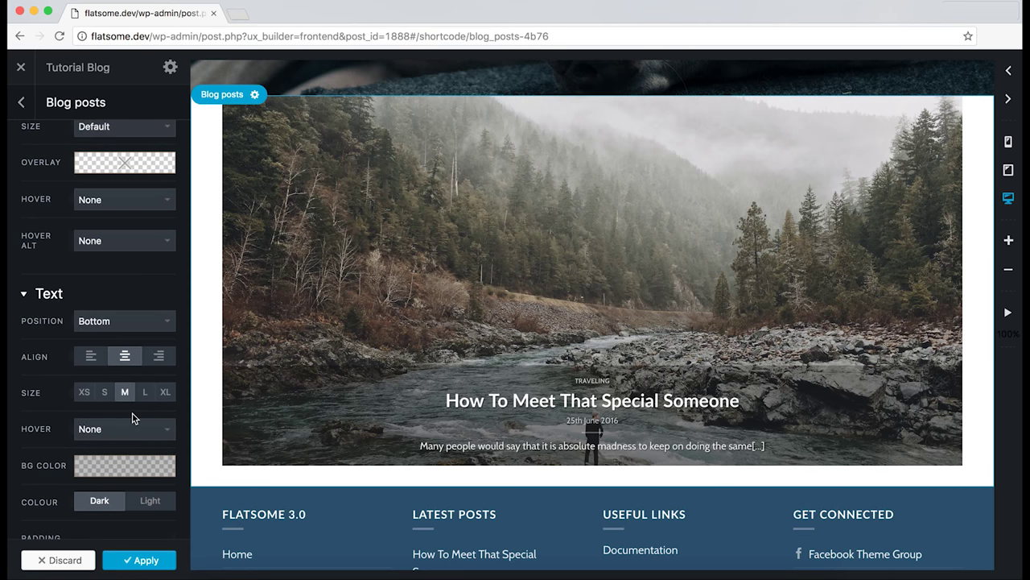
scroll(144, 451, down, 3)
Apply the featured post settings and insert a 47px Gap above the Blog posts.
click(149, 560)
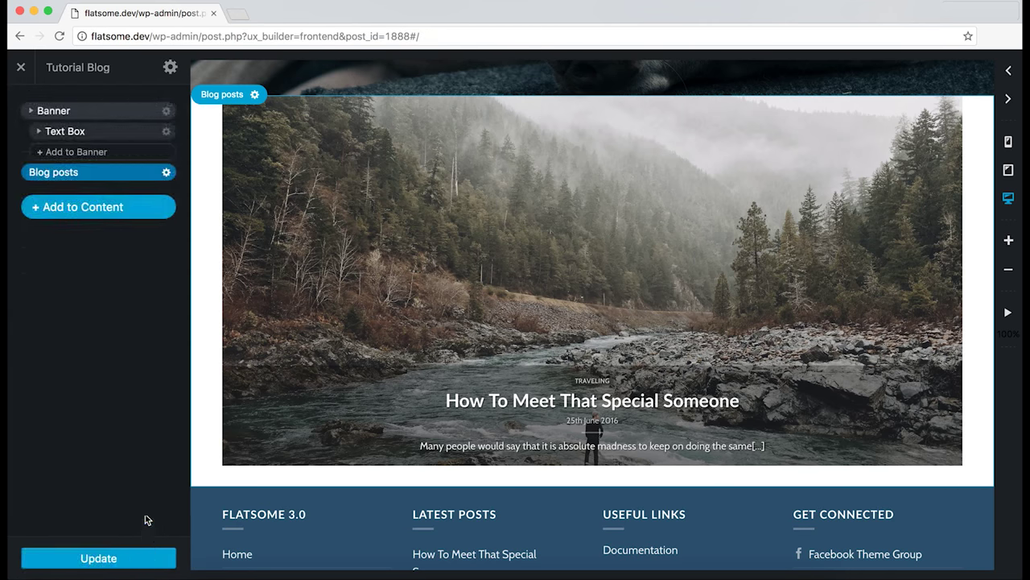
scroll(436, 366, up, 3)
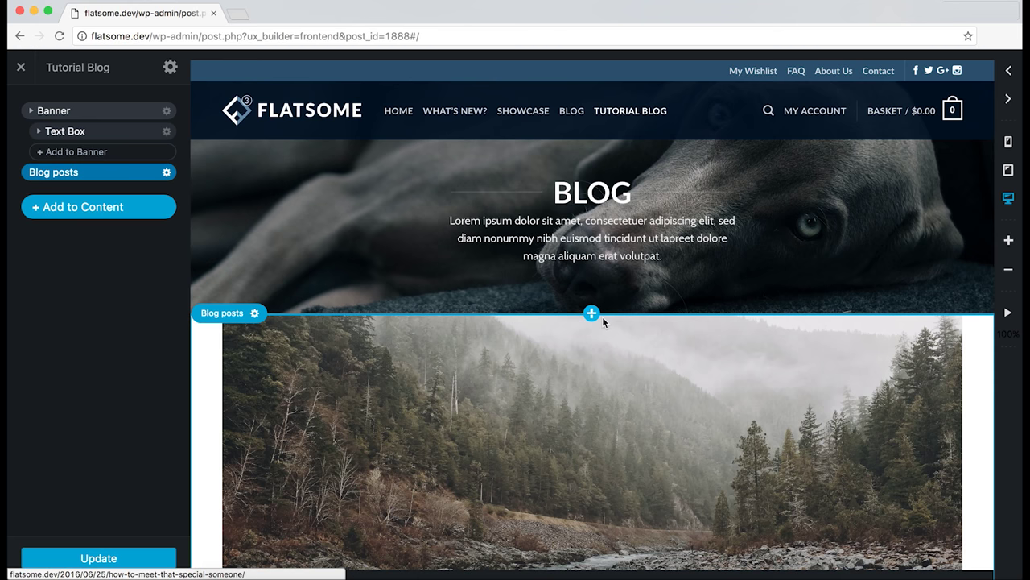
click(592, 313)
scroll(36, 334, down, 3)
scroll(43, 402, down, 5)
click(55, 399)
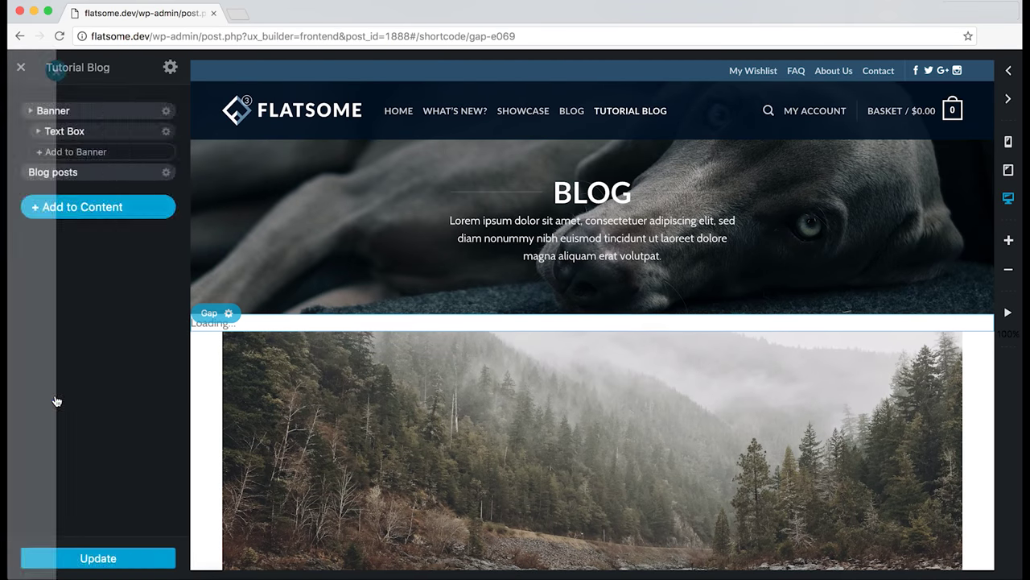
drag(103, 153, 129, 160)
click(141, 560)
scroll(551, 450, down, 3)
scroll(549, 453, down, 4)
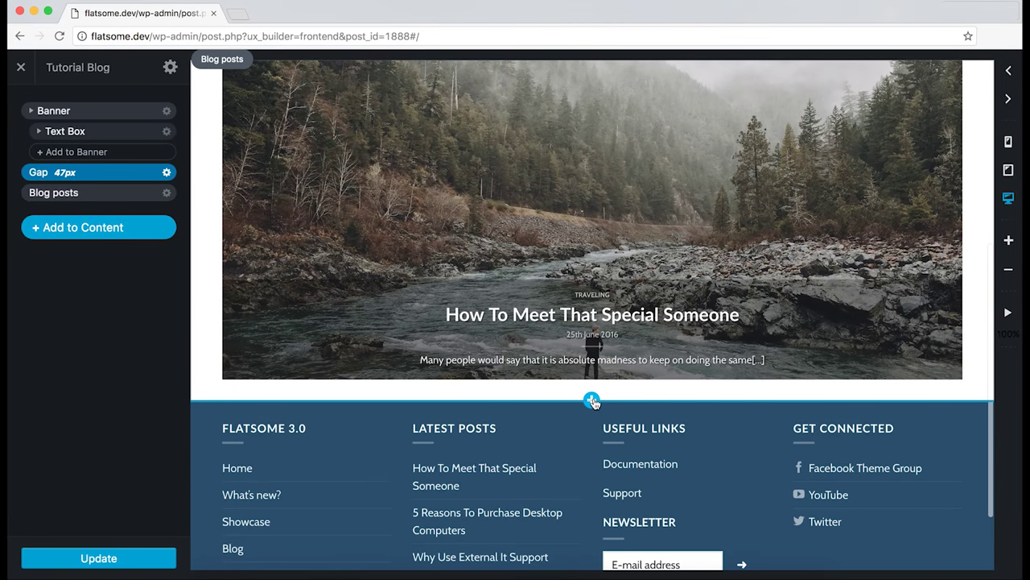
Add a second Blog posts element below the featured post.
click(593, 400)
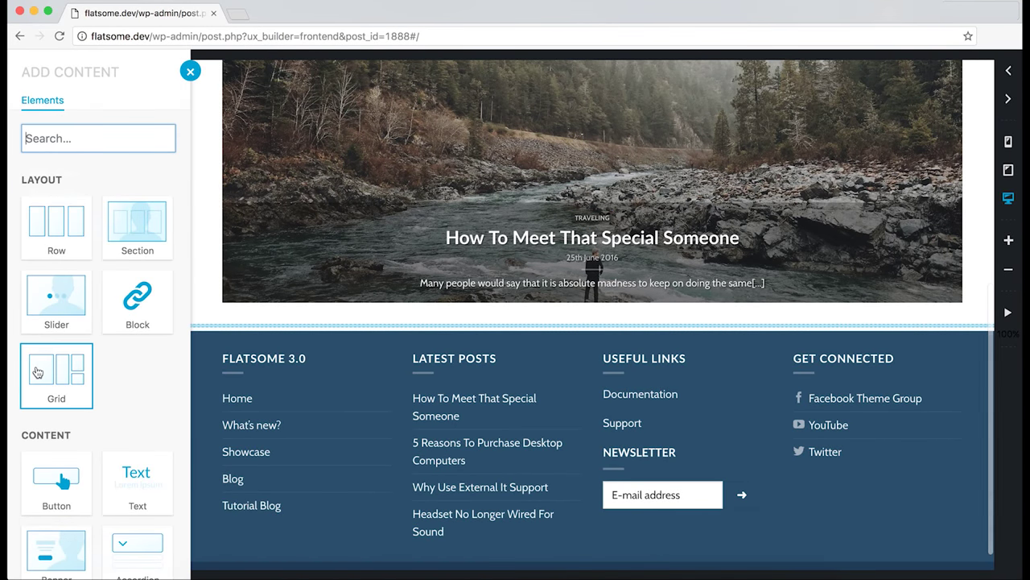
scroll(62, 390, down, 3)
scroll(62, 390, down, 3)
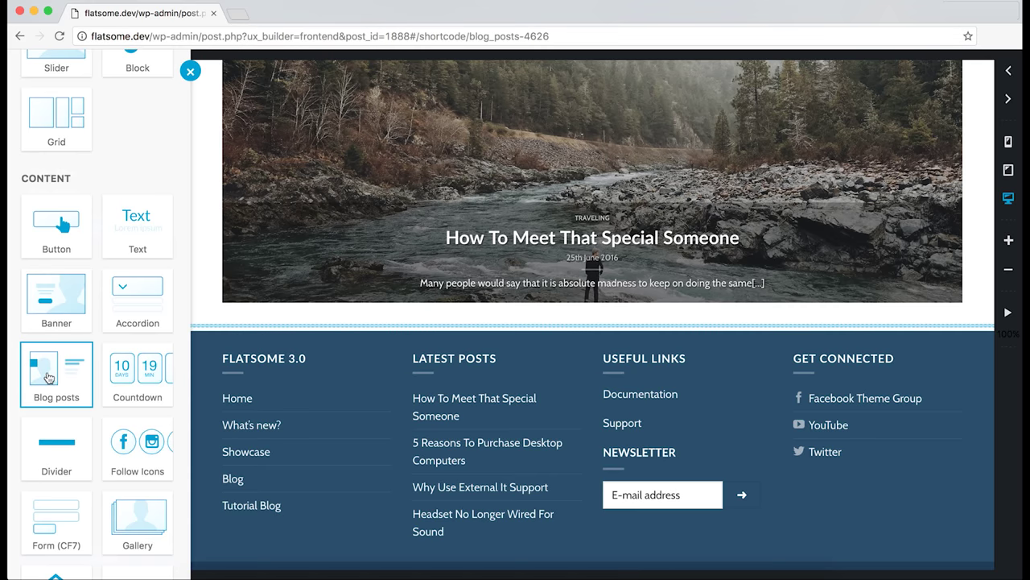
click(48, 378)
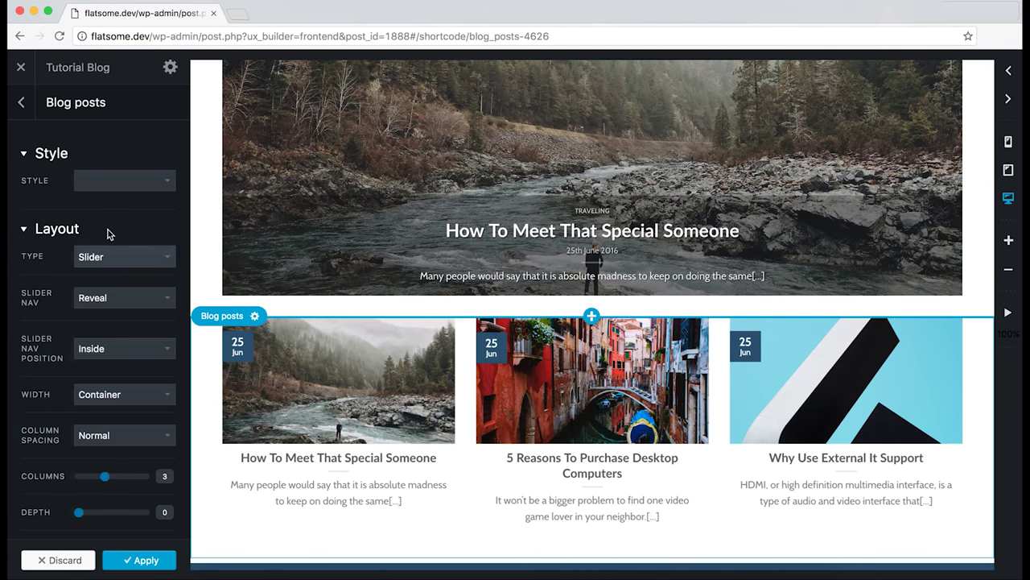
Give the new posts the Bounce style and a Row layout instead of a slider.
click(111, 182)
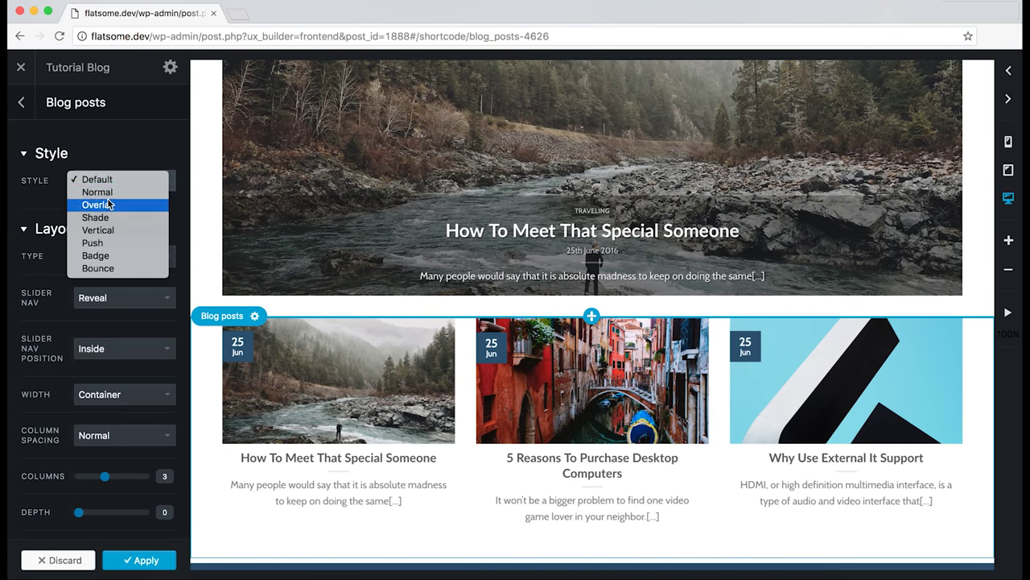
click(101, 270)
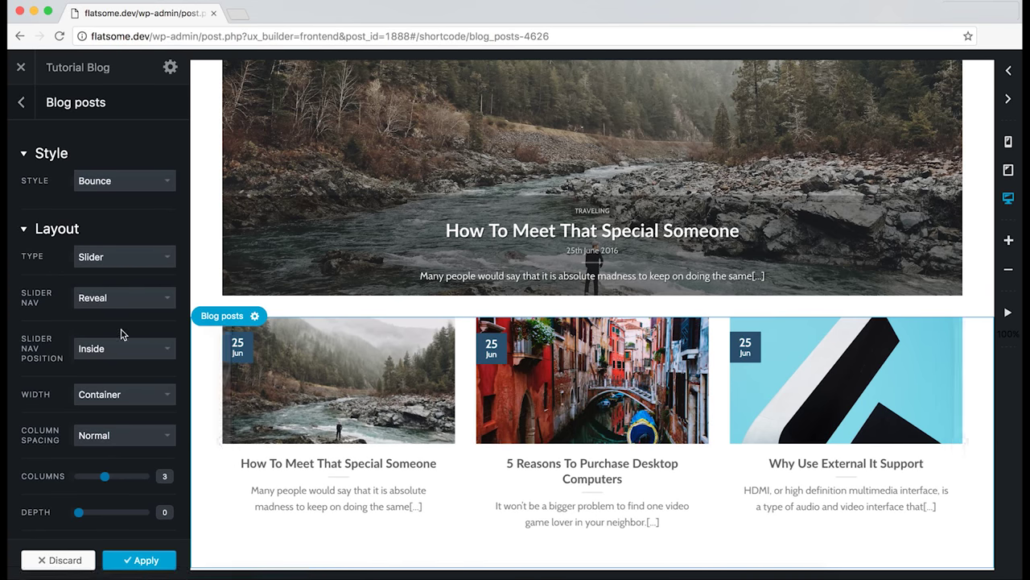
scroll(119, 330, down, 2)
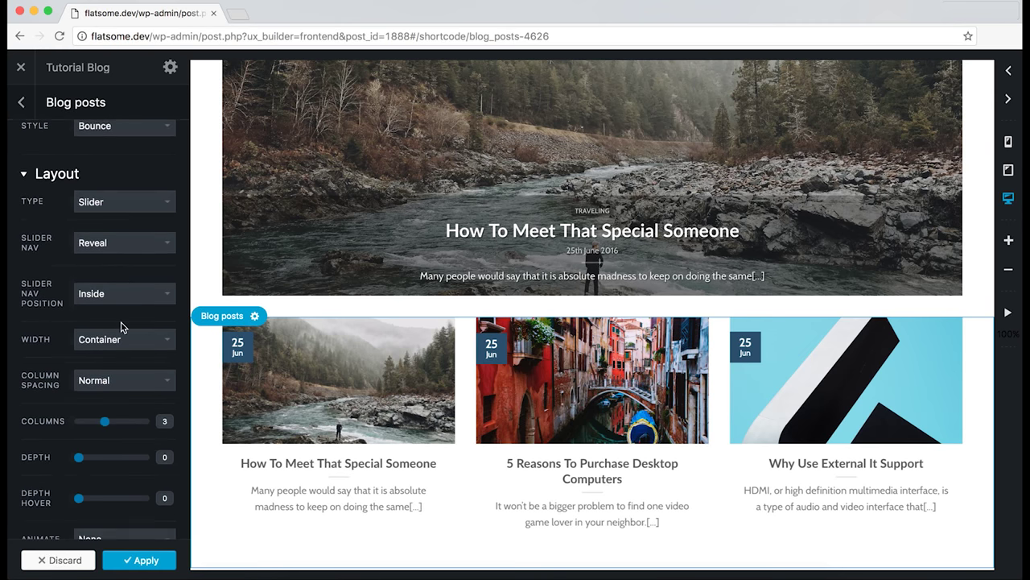
click(101, 196)
click(94, 214)
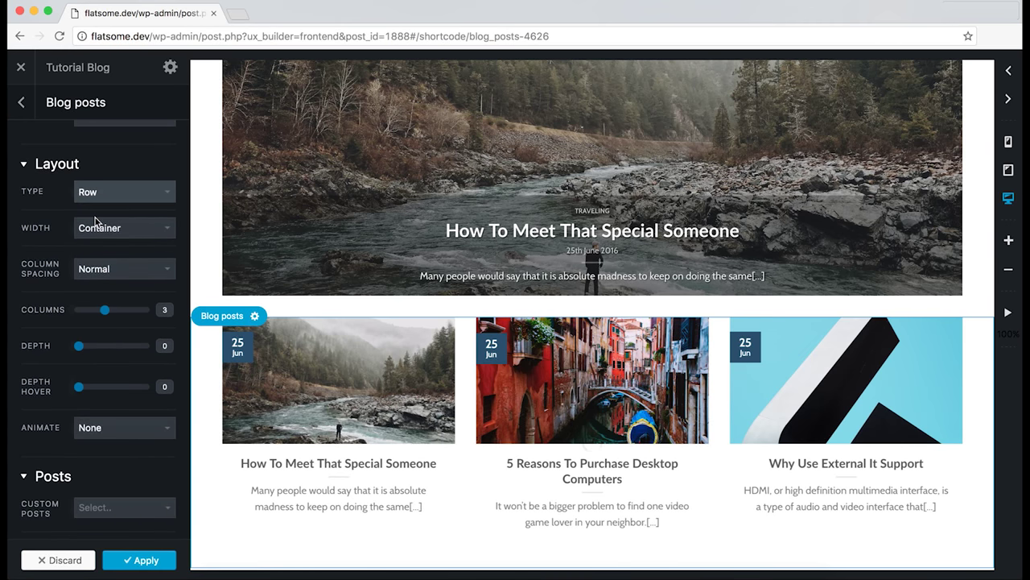
scroll(93, 295, down, 3)
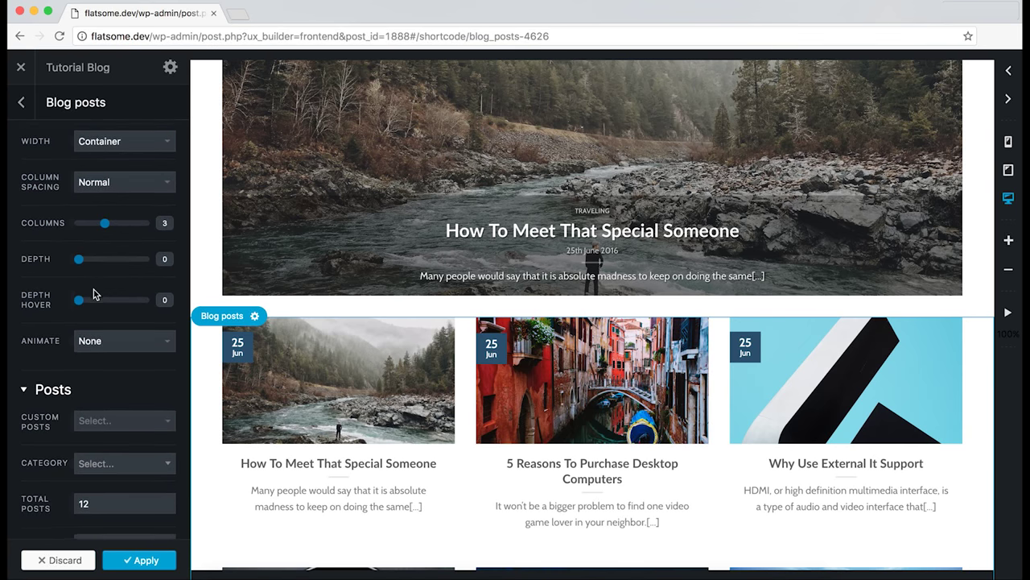
scroll(95, 306, down, 5)
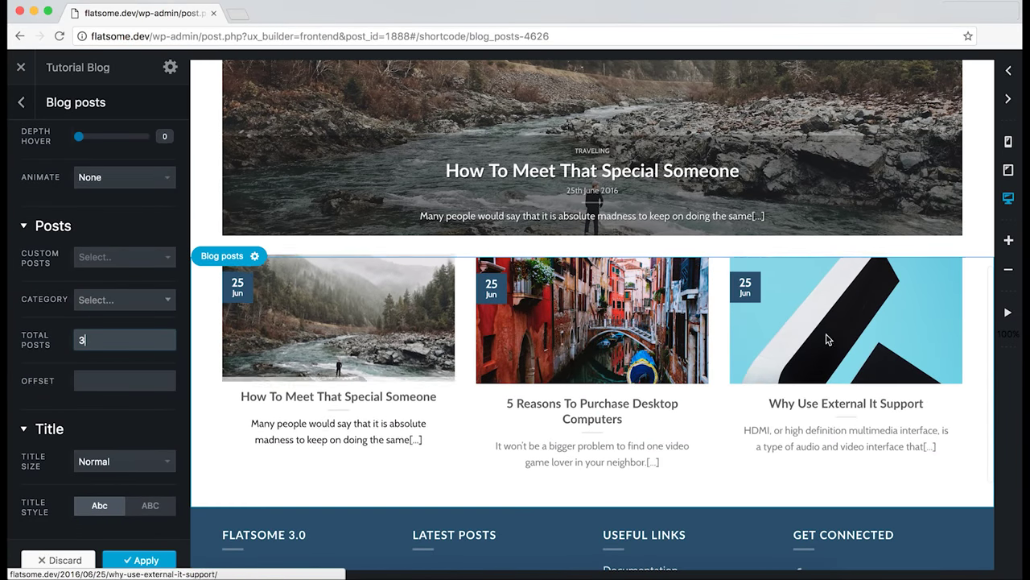
scroll(142, 340, down, 2)
Set Offset to 1 so the row shows Desktop Computers, External It Support and Headset.
click(121, 309)
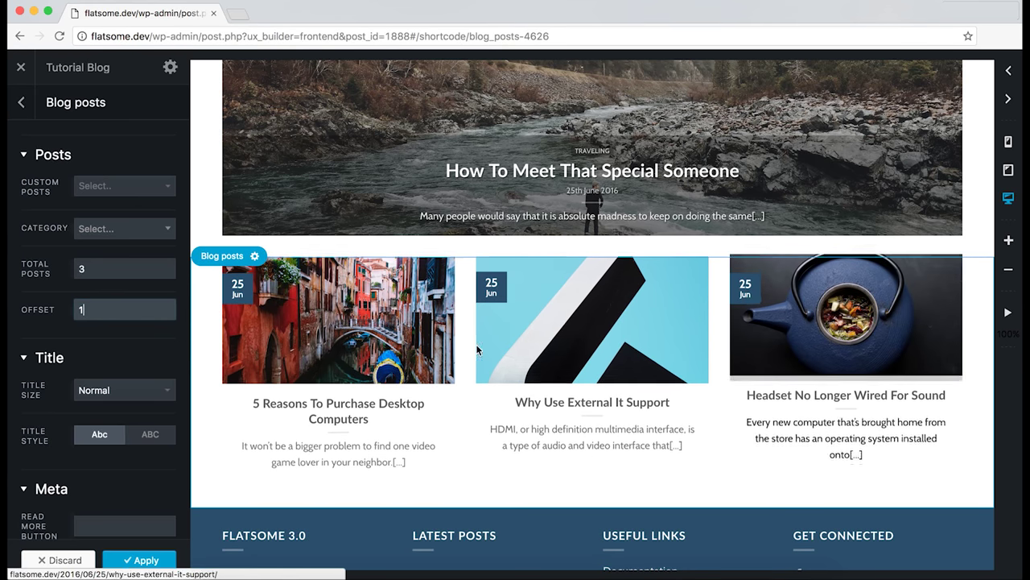
scroll(161, 350, down, 5)
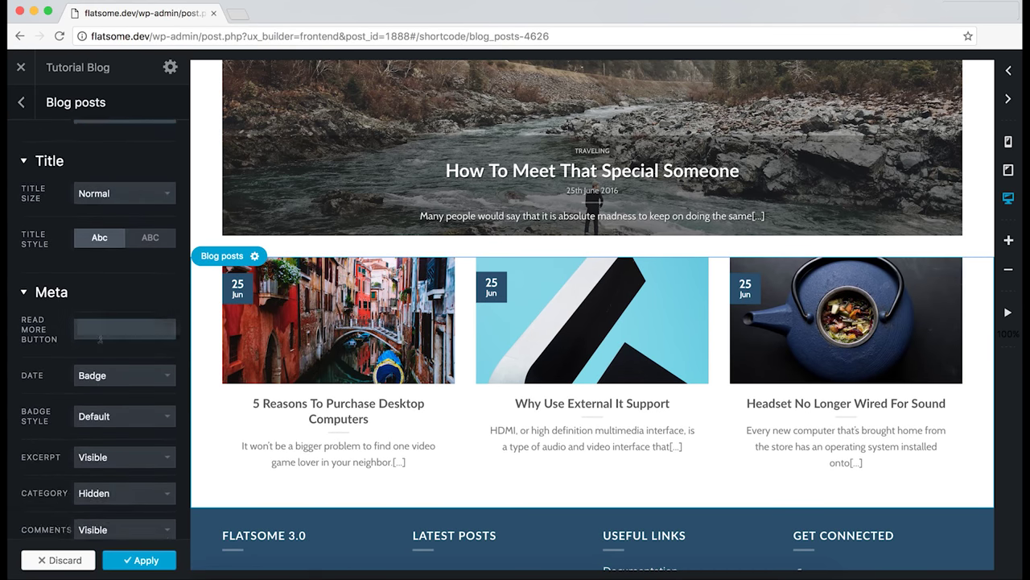
scroll(112, 330, down, 7)
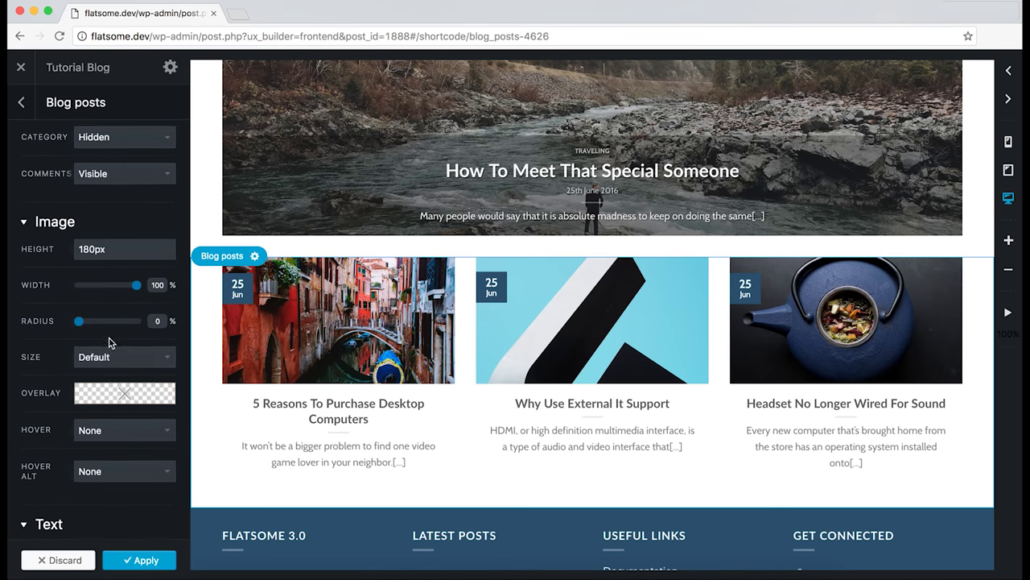
Try a semi-transparent dusty red image overlay on the posts, then discard it.
click(110, 340)
scroll(113, 334, down, 2)
click(122, 304)
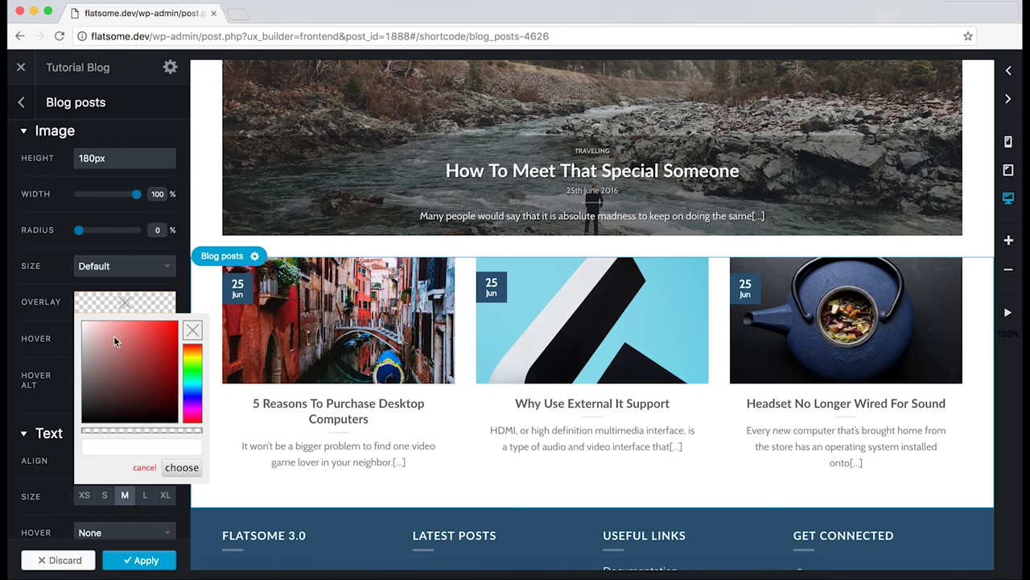
click(111, 366)
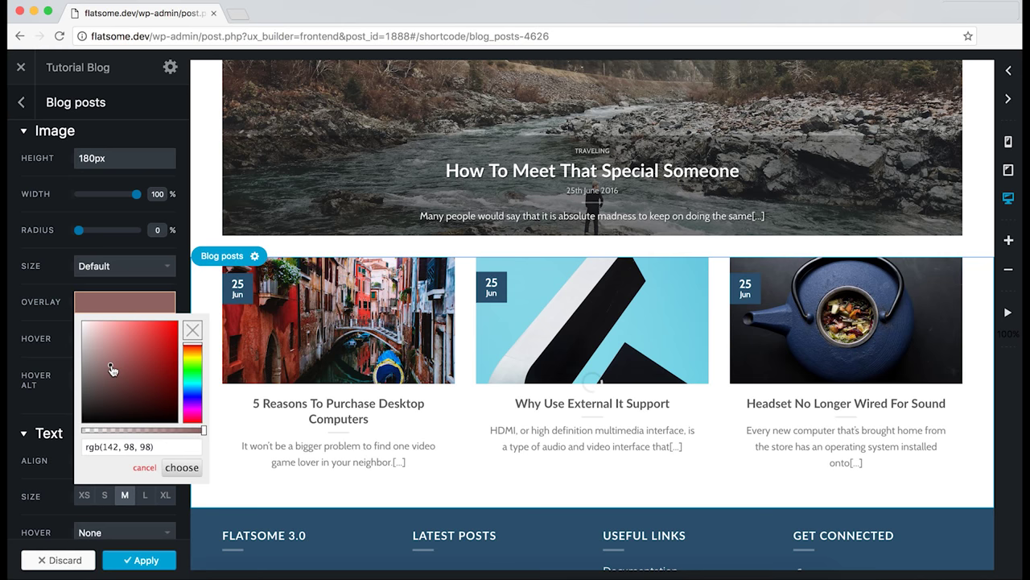
click(157, 430)
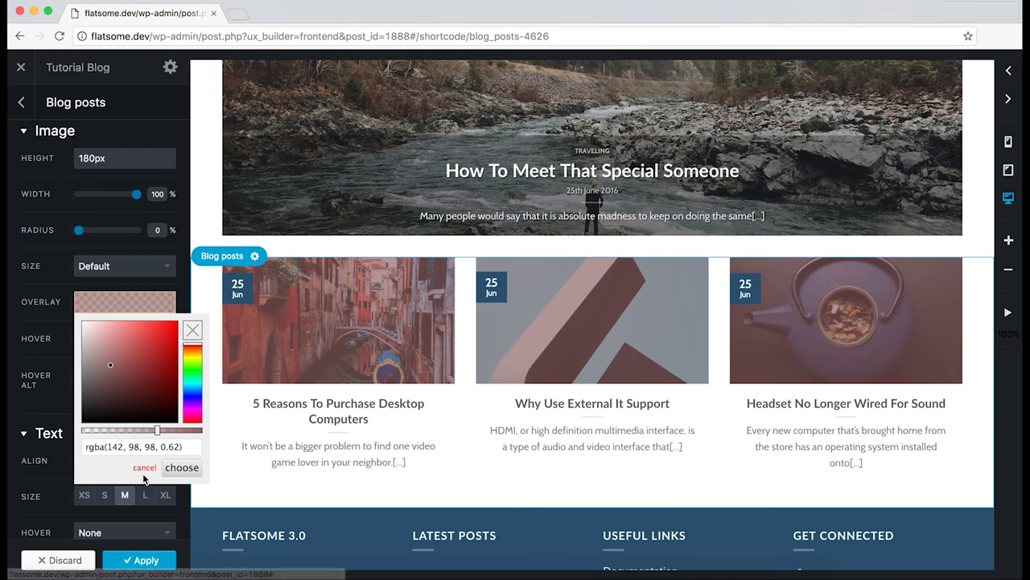
click(142, 468)
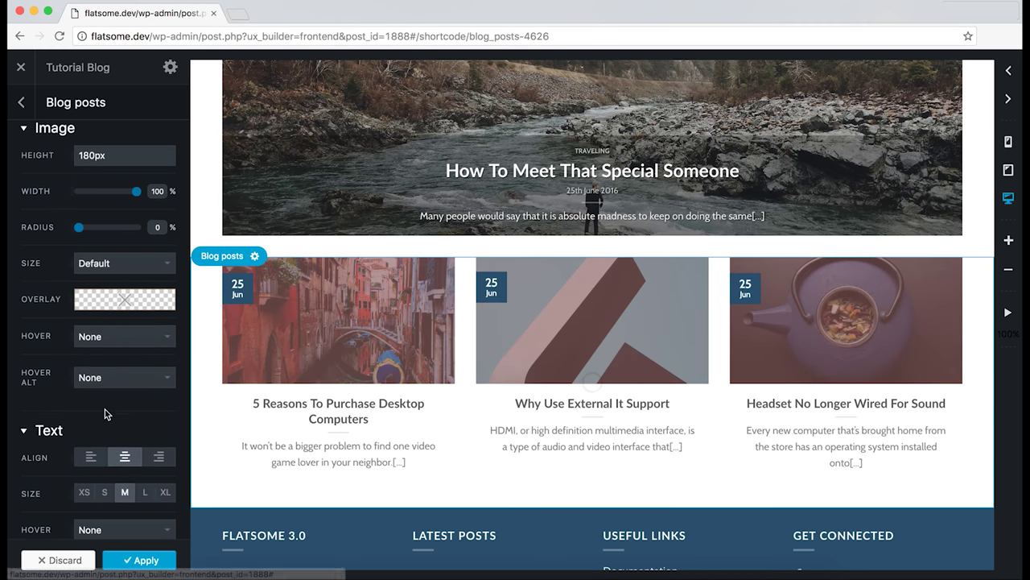
Give the post cards a dark blue text background with light text, and apply.
scroll(113, 403, down, 3)
click(117, 407)
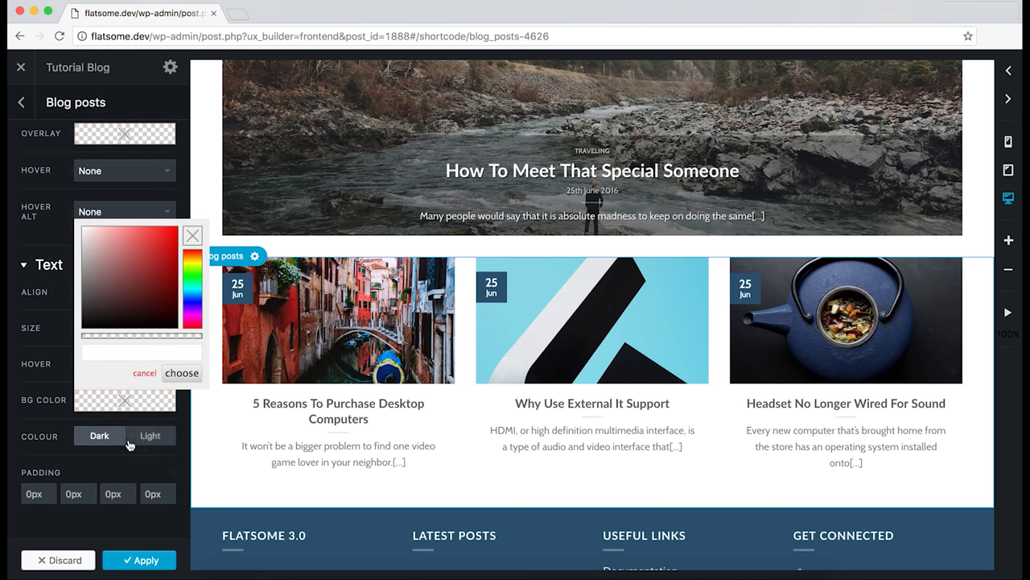
drag(122, 321, 134, 280)
drag(192, 325, 186, 305)
drag(129, 279, 134, 287)
click(181, 373)
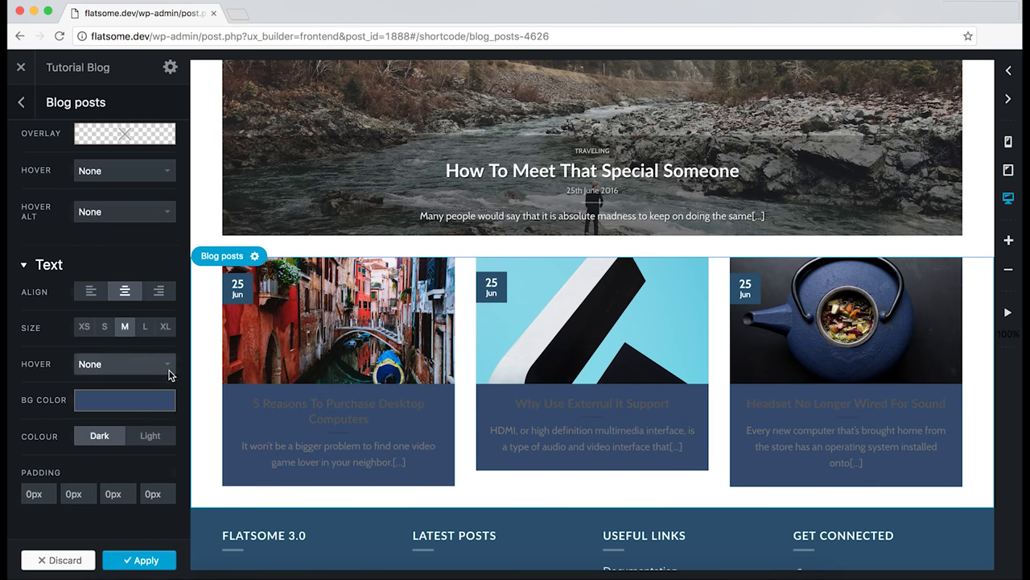
click(145, 439)
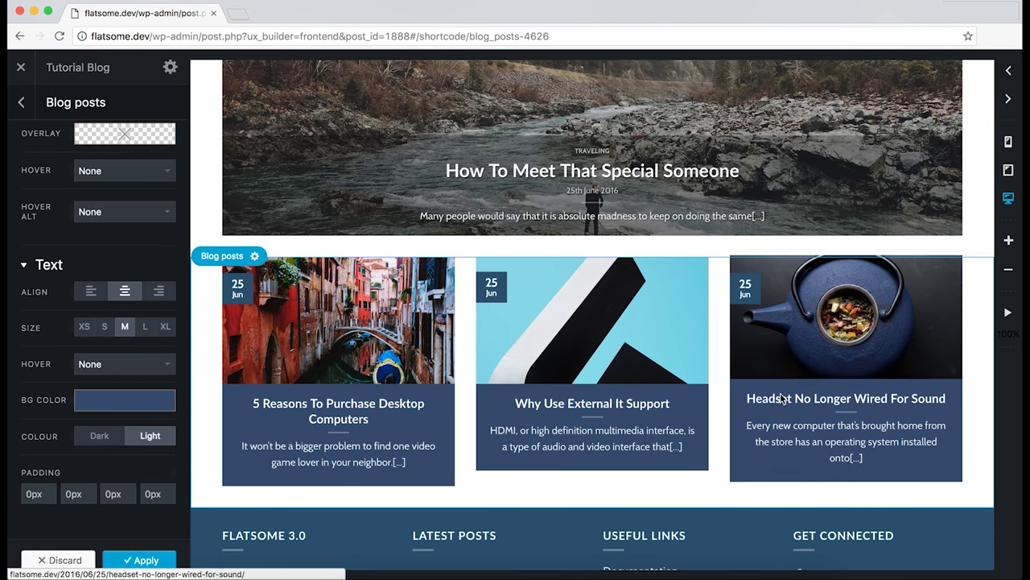
click(142, 561)
Insert an empty Section below the posts row, skipping the presets.
scroll(591, 434, down, 3)
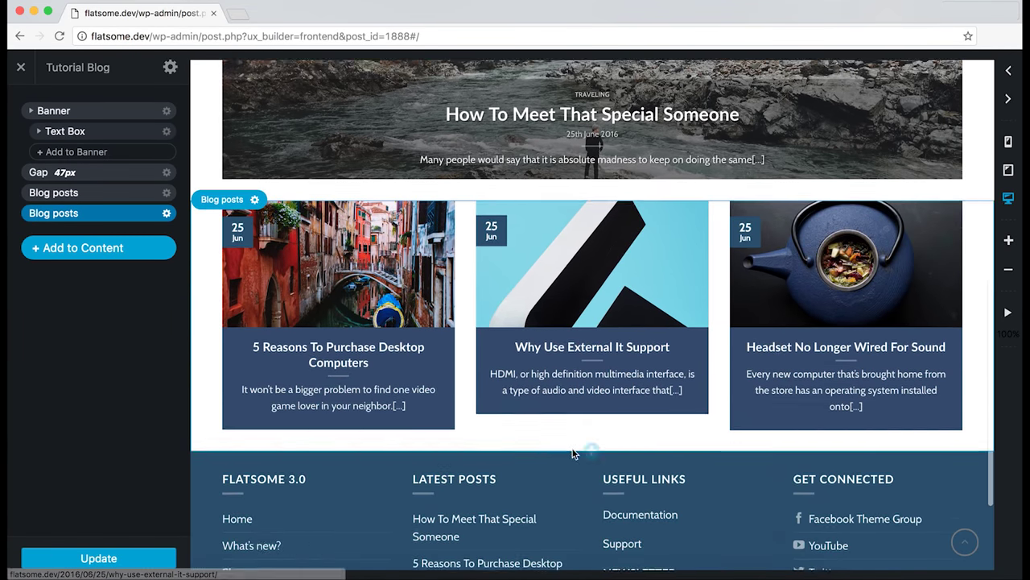
click(591, 411)
scroll(354, 364, down, 3)
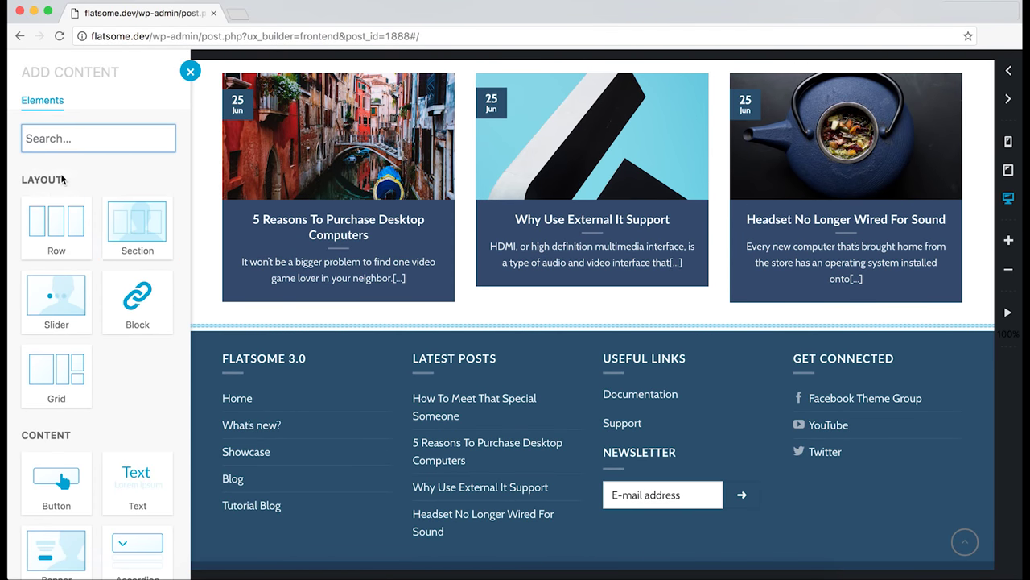
click(151, 213)
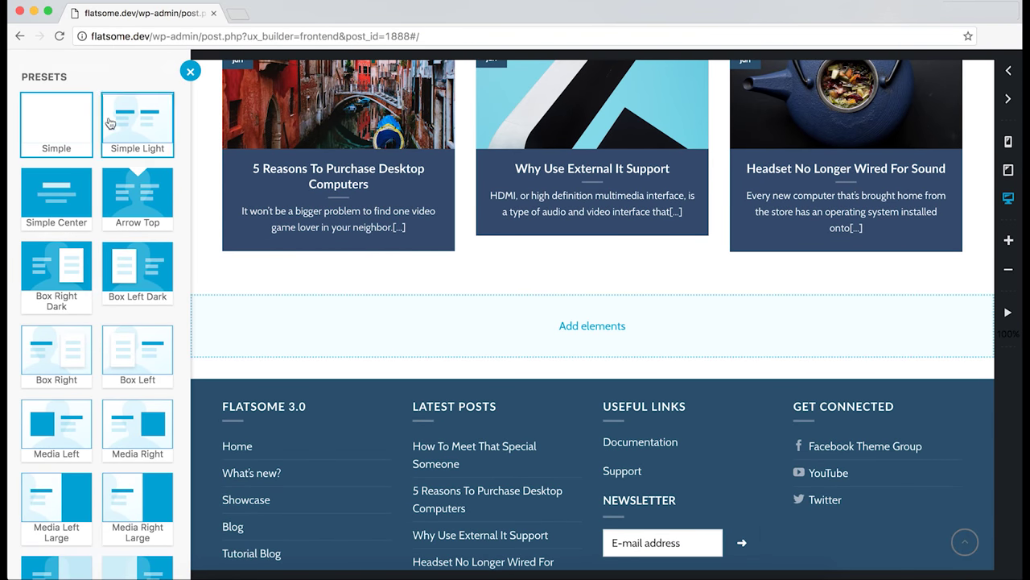
click(186, 74)
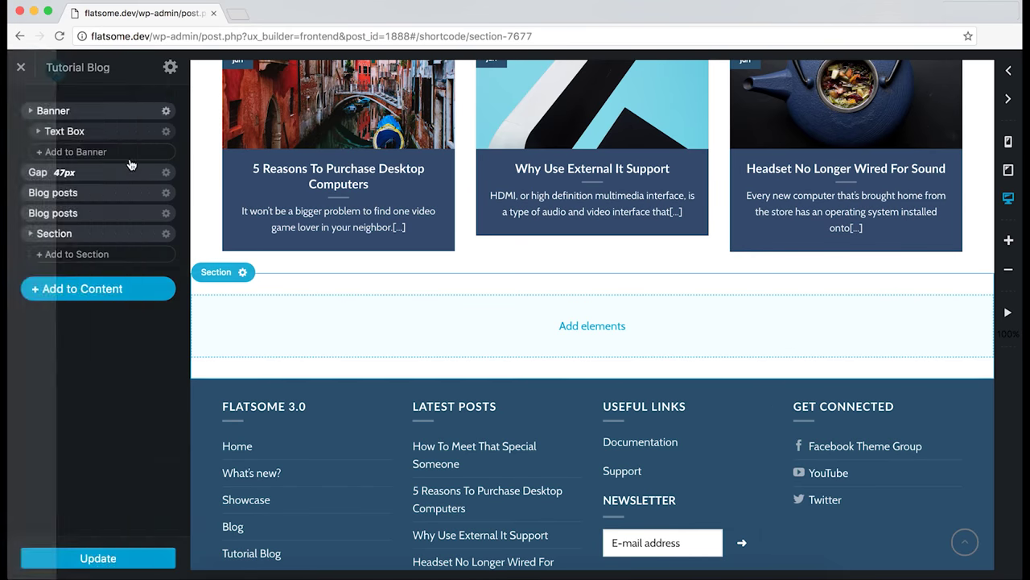
Give the section a black background and a semi-transparent dark grey overlay.
mouse_move(131, 269)
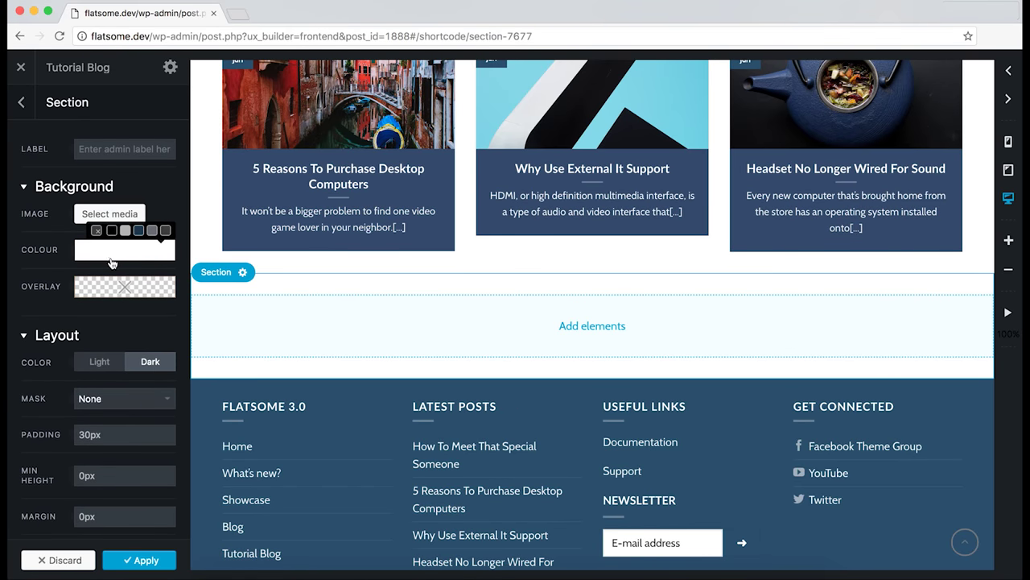
click(124, 232)
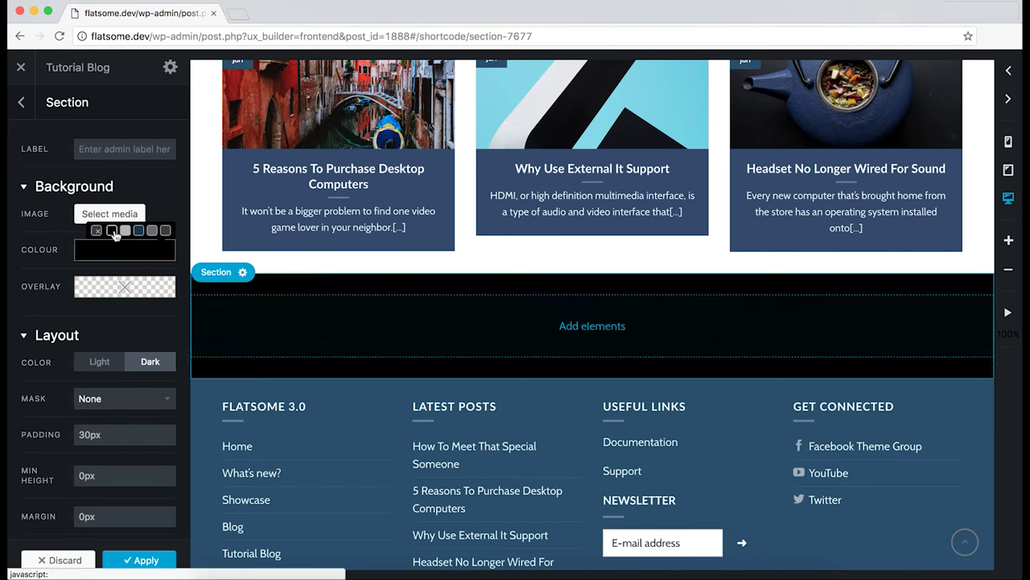
click(120, 250)
click(87, 295)
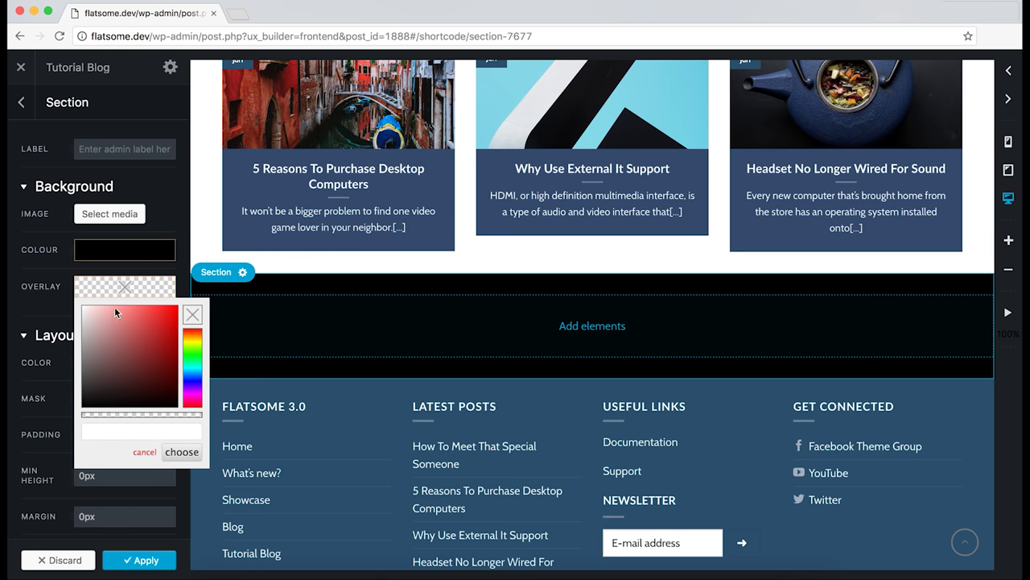
drag(109, 387, 79, 389)
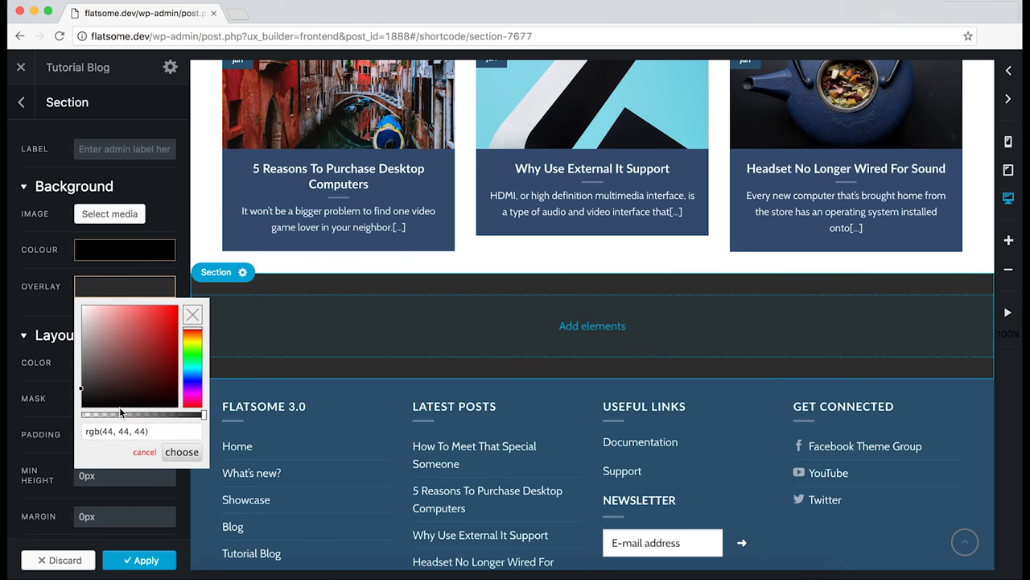
drag(204, 417, 162, 419)
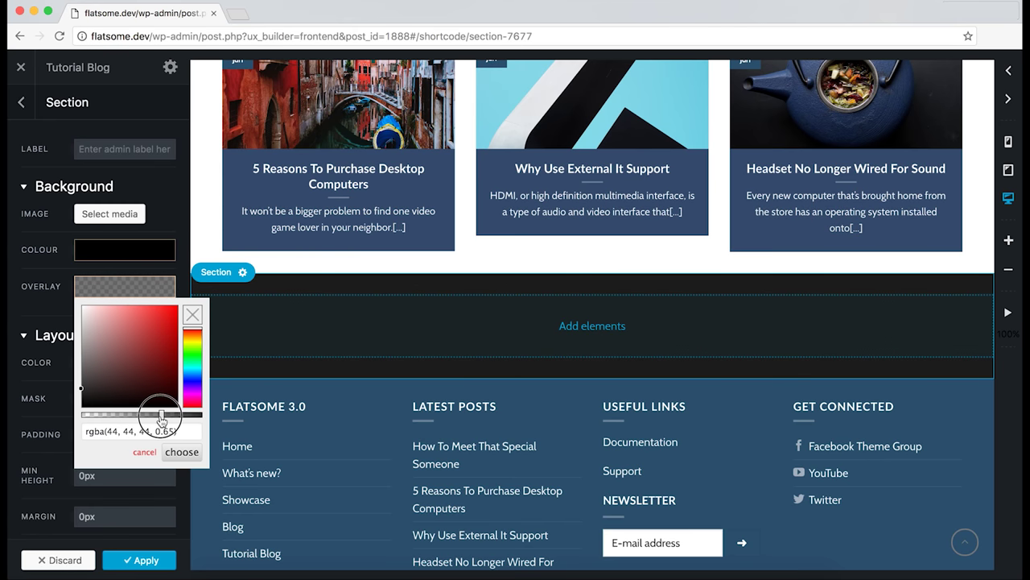
Add a Blog posts slider inside the dark section in Vertical style with 1 column.
click(137, 288)
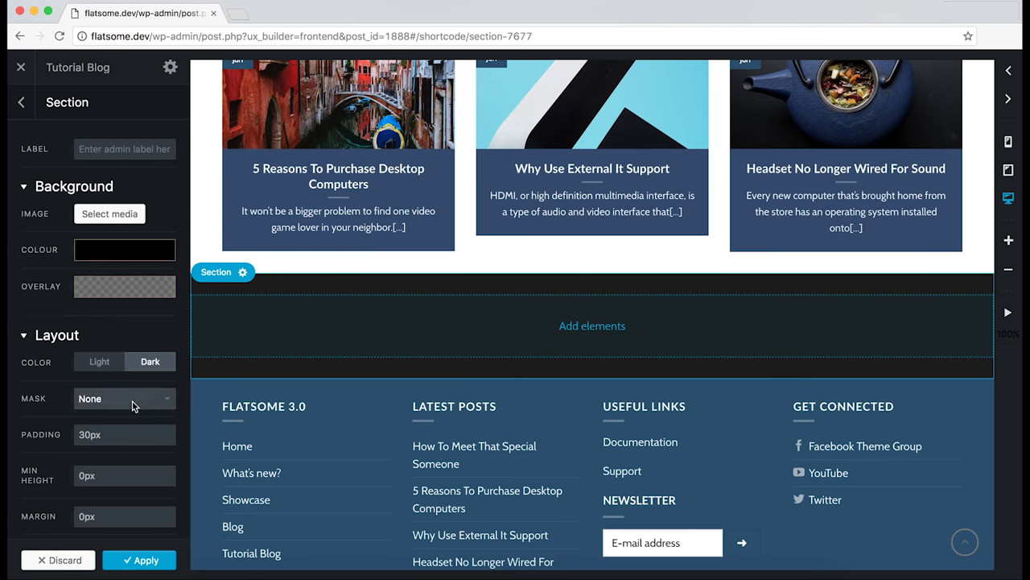
scroll(131, 403, down, 2)
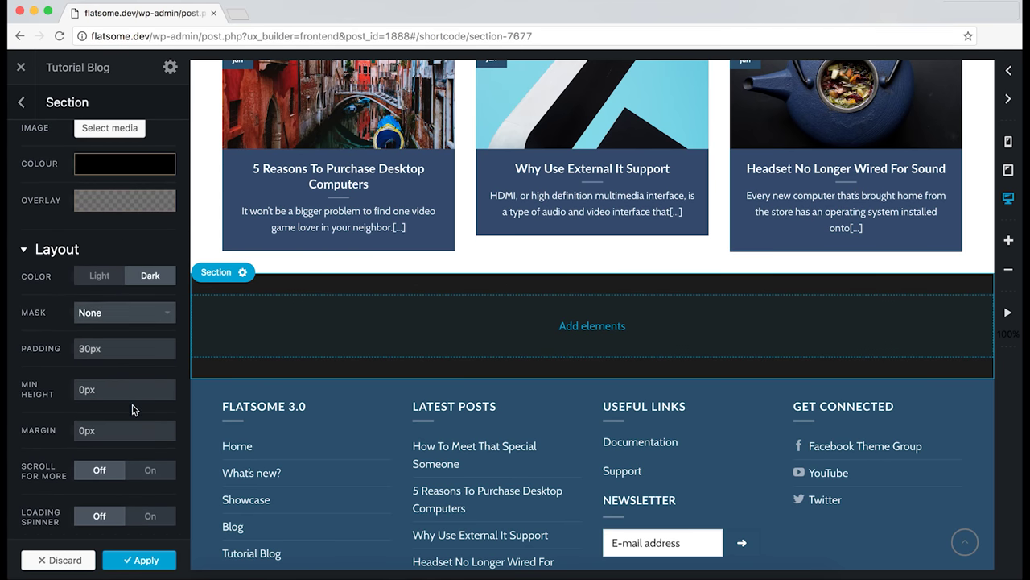
click(591, 327)
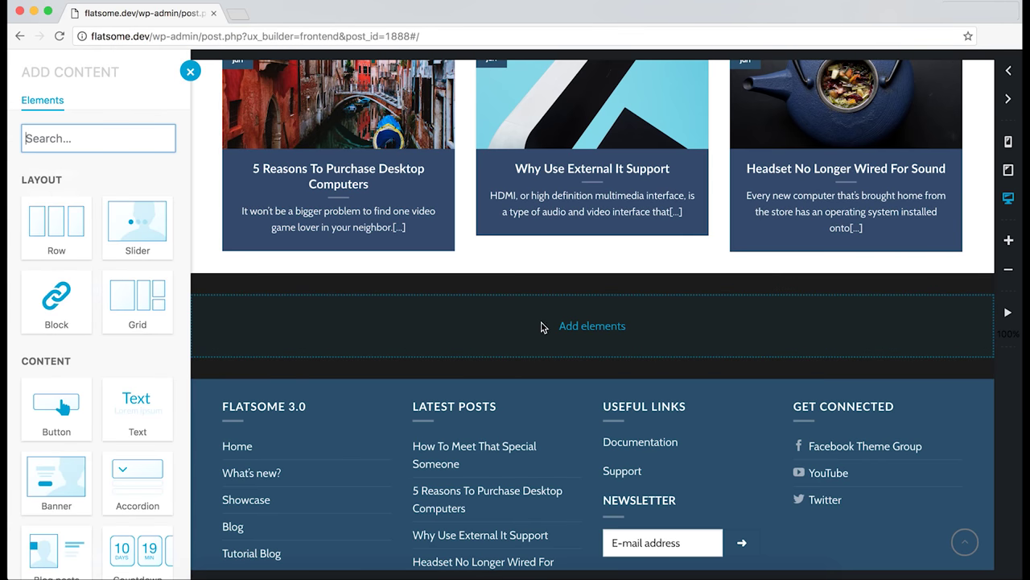
scroll(121, 382, down, 4)
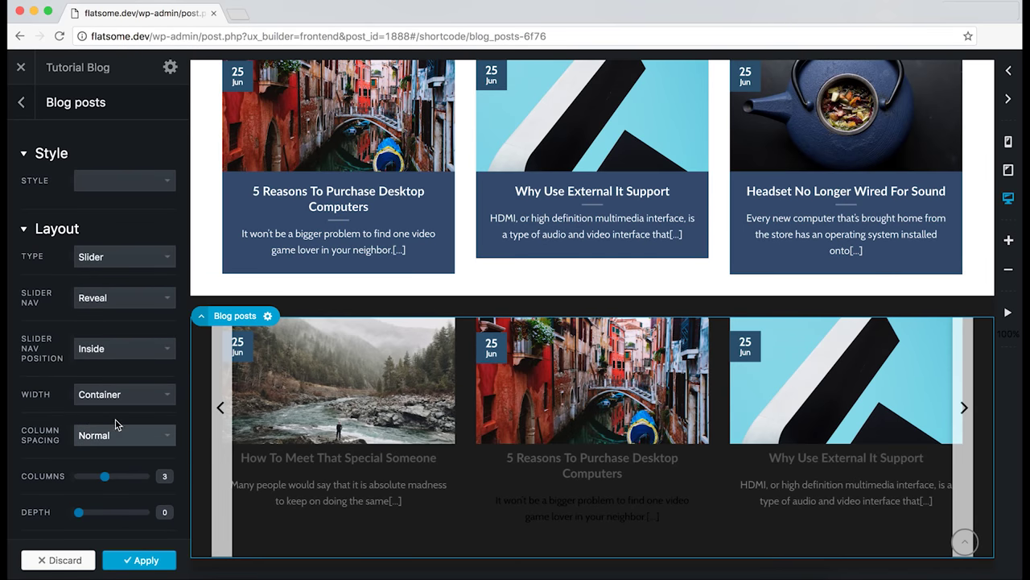
click(113, 180)
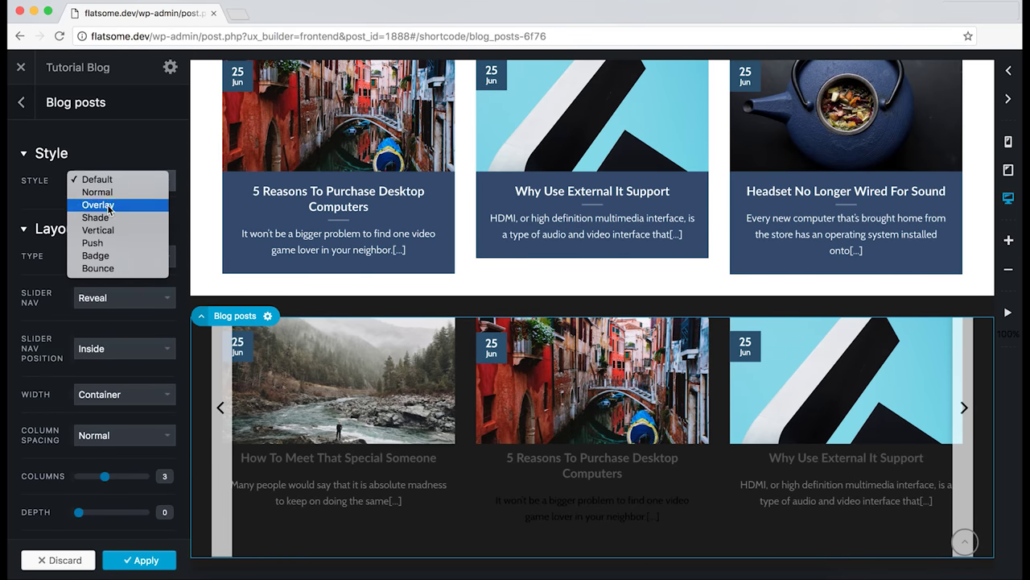
click(106, 232)
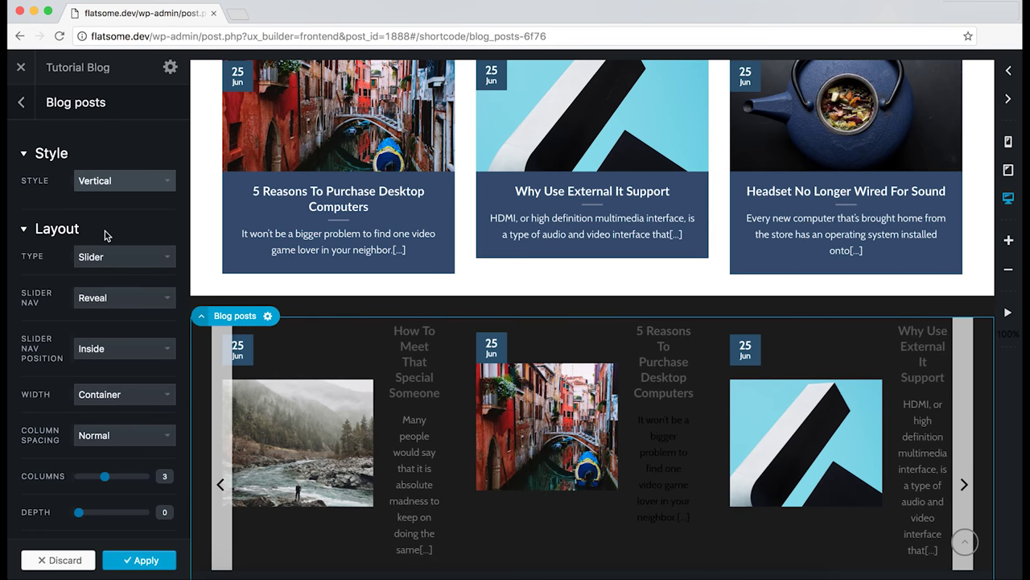
scroll(113, 373, down, 1)
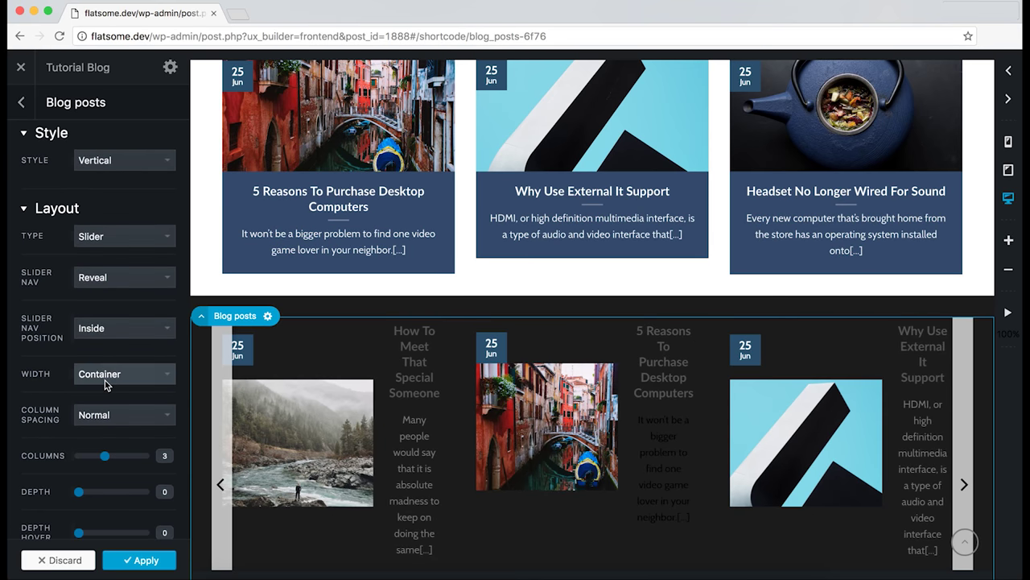
drag(104, 461, 79, 465)
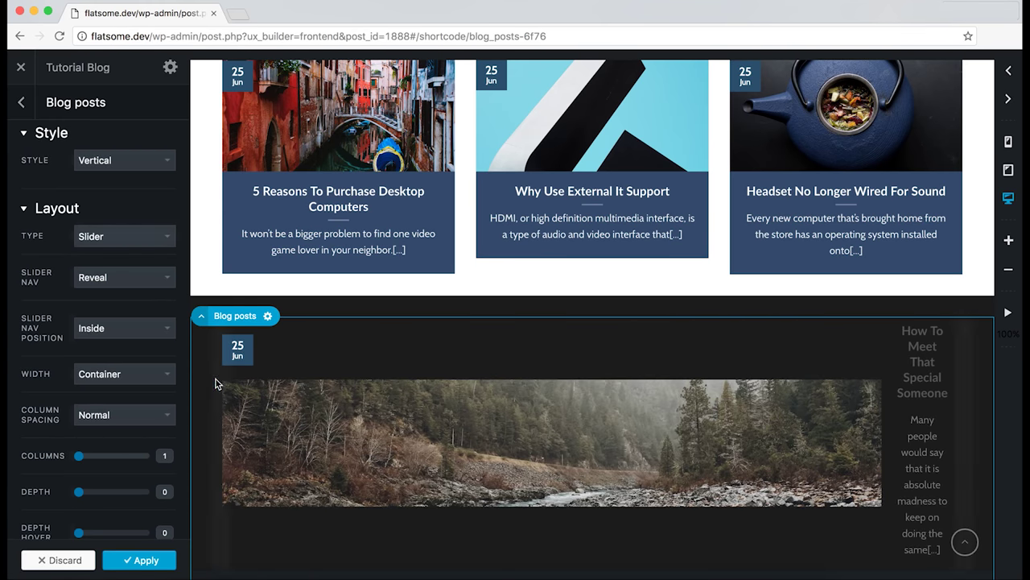
Switch the dark section's posts layout from slider to Row.
click(131, 236)
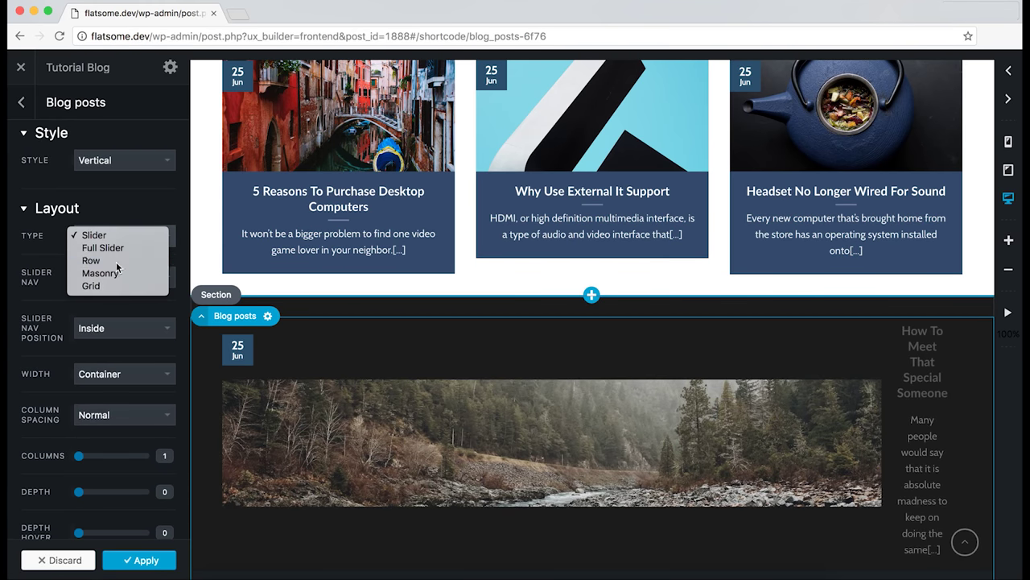
click(117, 261)
scroll(119, 274, down, 6)
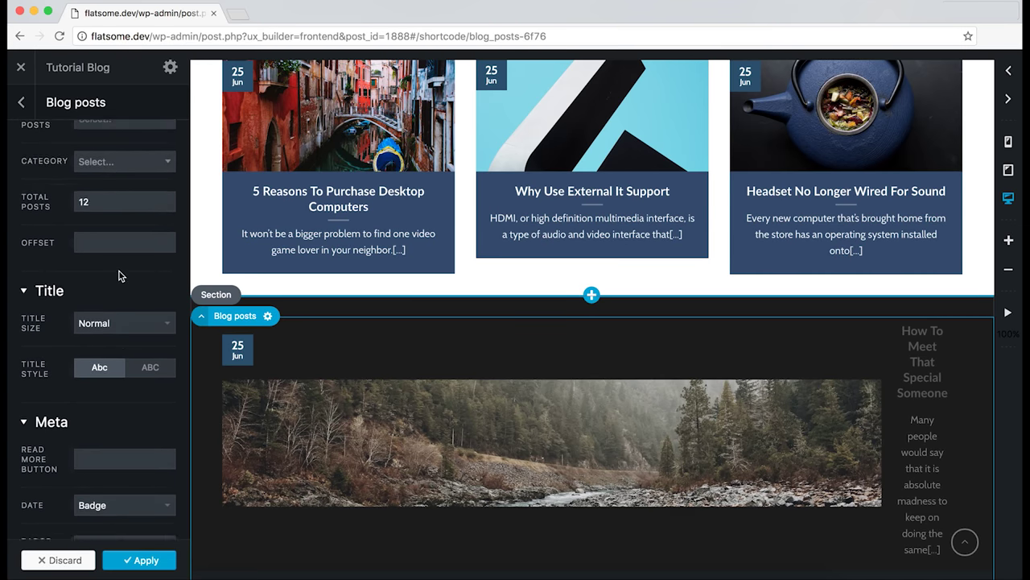
scroll(120, 276, down, 10)
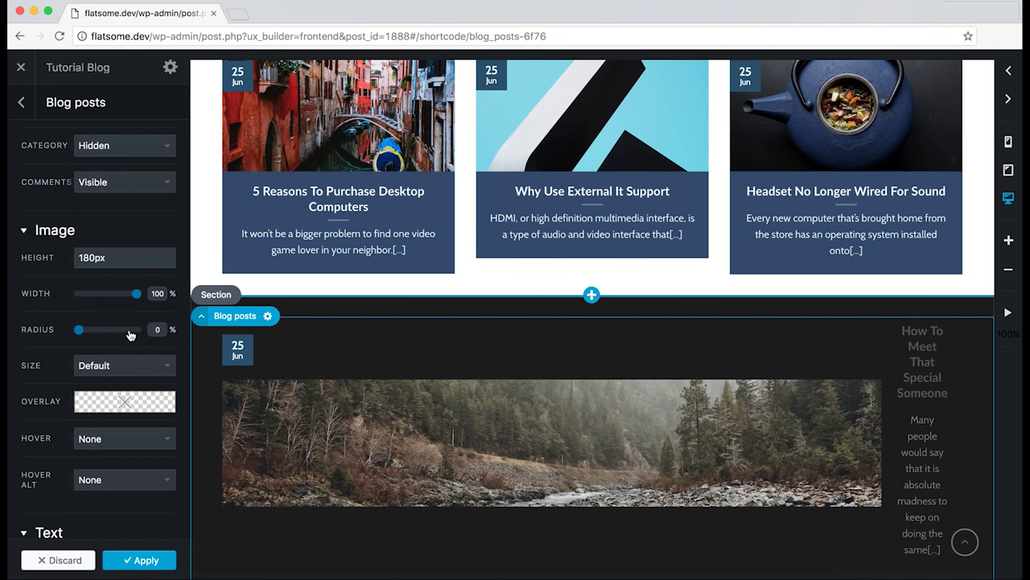
Narrow the post images to about 58% width and set their height to 75%.
drag(137, 300, 115, 310)
mouse_move(113, 254)
click(81, 237)
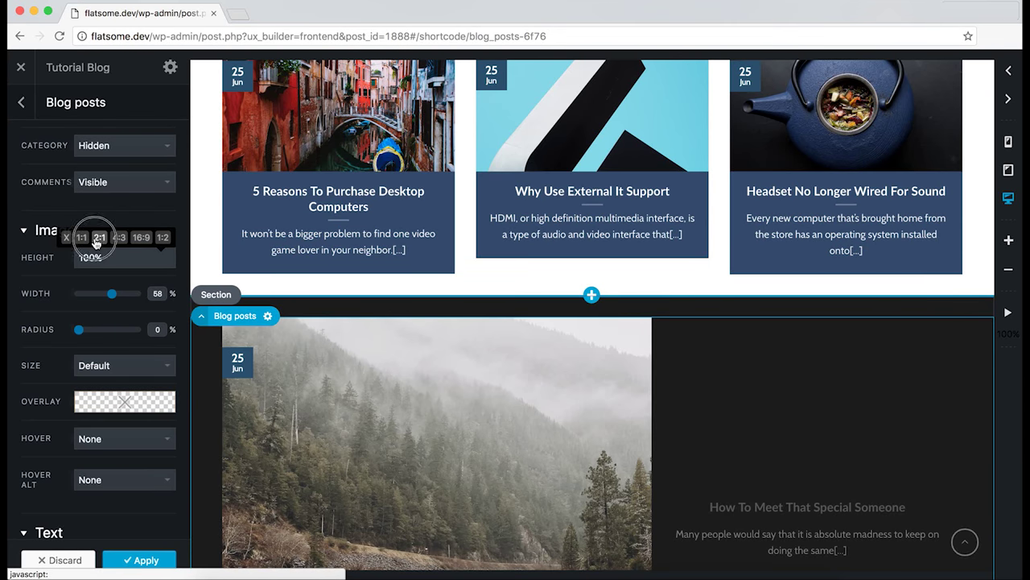
click(99, 237)
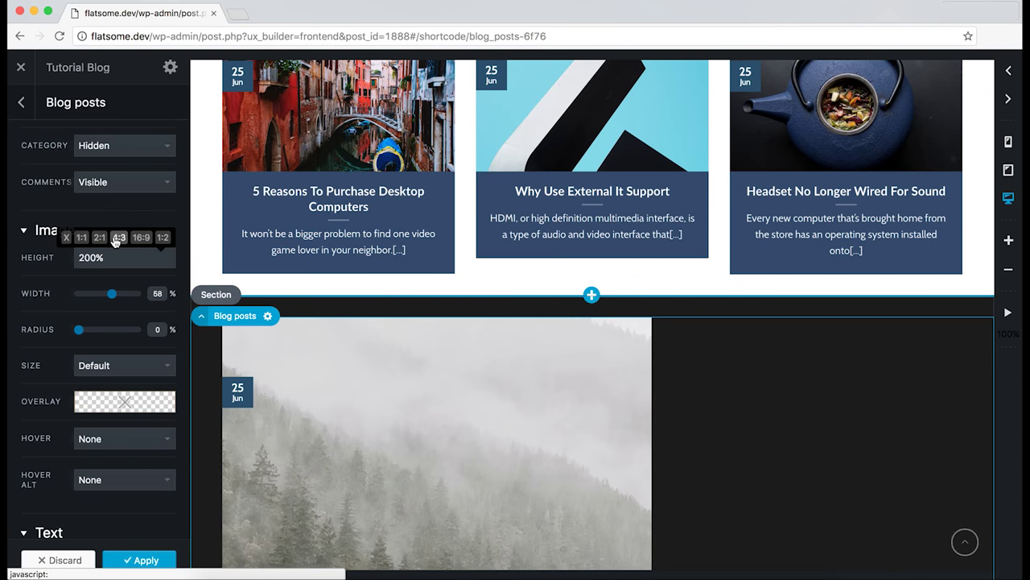
click(118, 238)
scroll(749, 403, down, 3)
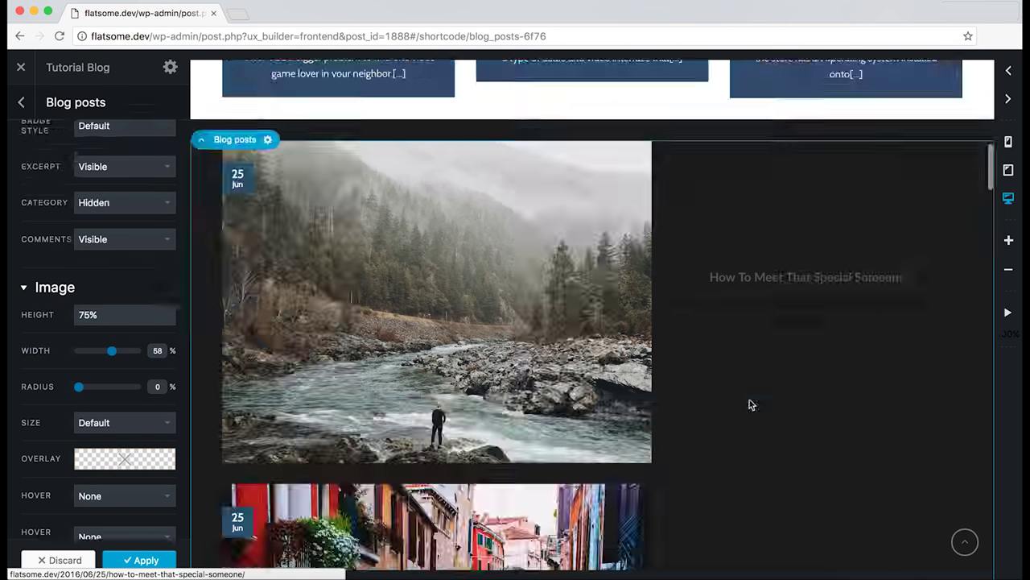
Set the posts Offset to 4 so they begin with 'Cleaning And Organizing Your Computer'.
scroll(37, 405, up, 5)
scroll(332, 385, up, 4)
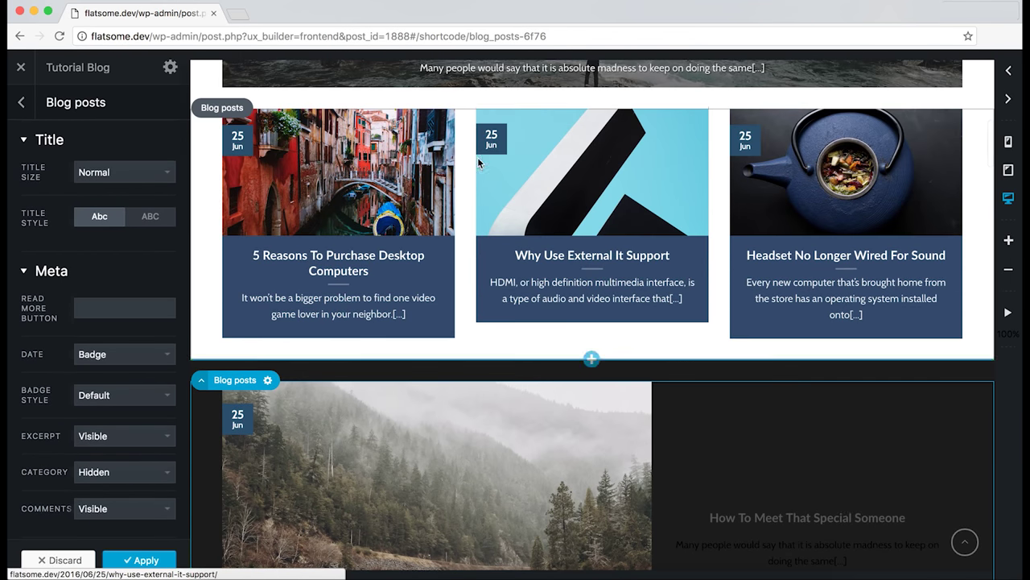
scroll(142, 407, up, 3)
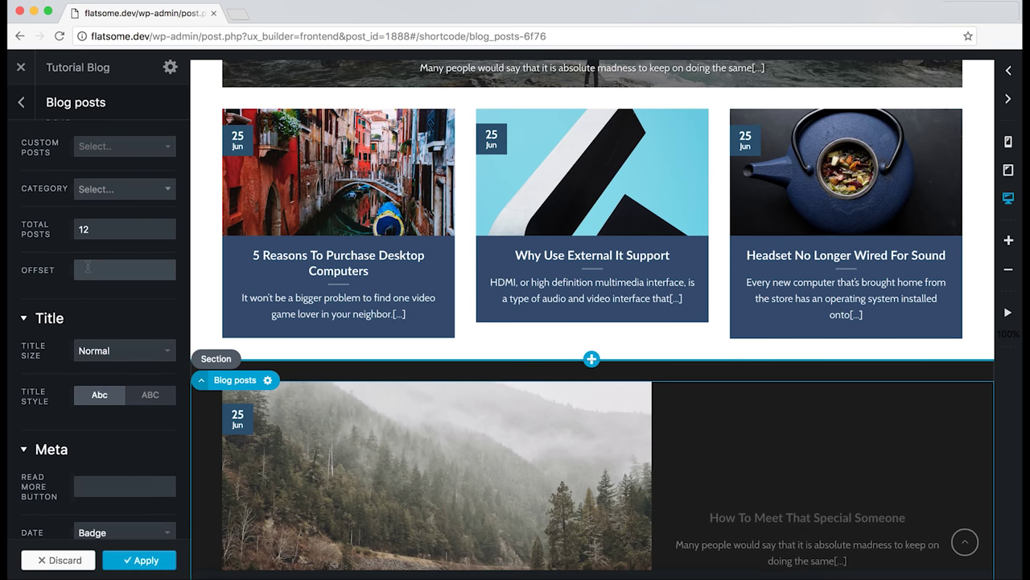
scroll(505, 361, down, 1)
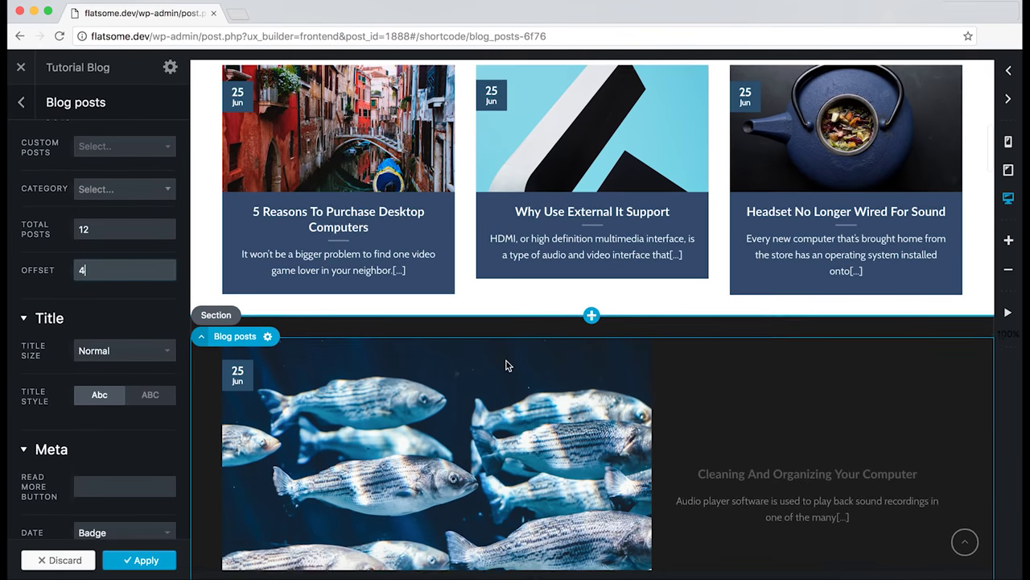
scroll(505, 362, down, 3)
scroll(505, 368, down, 1)
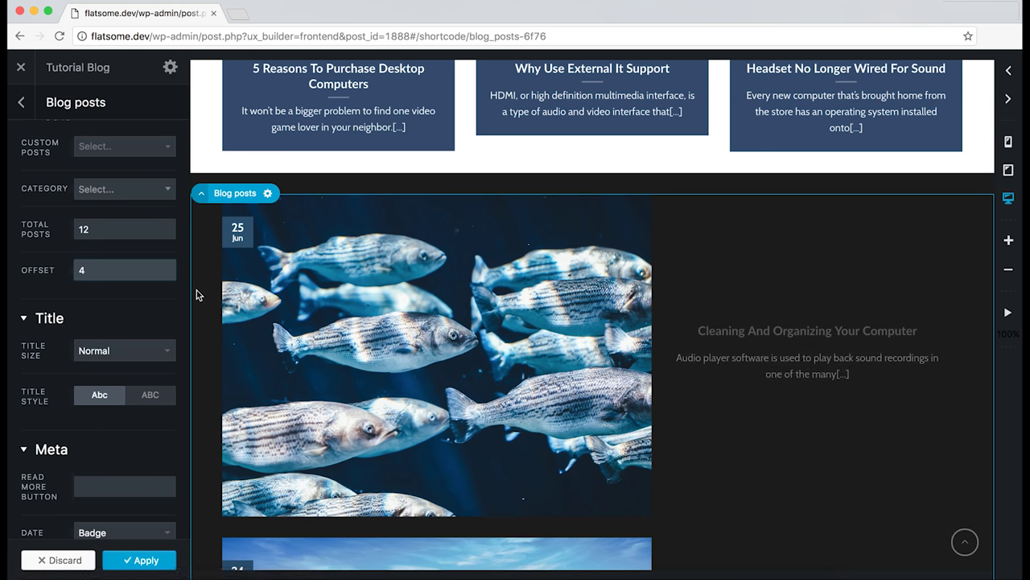
Switch the dark section to light text and make the featured post title X-Large.
click(224, 172)
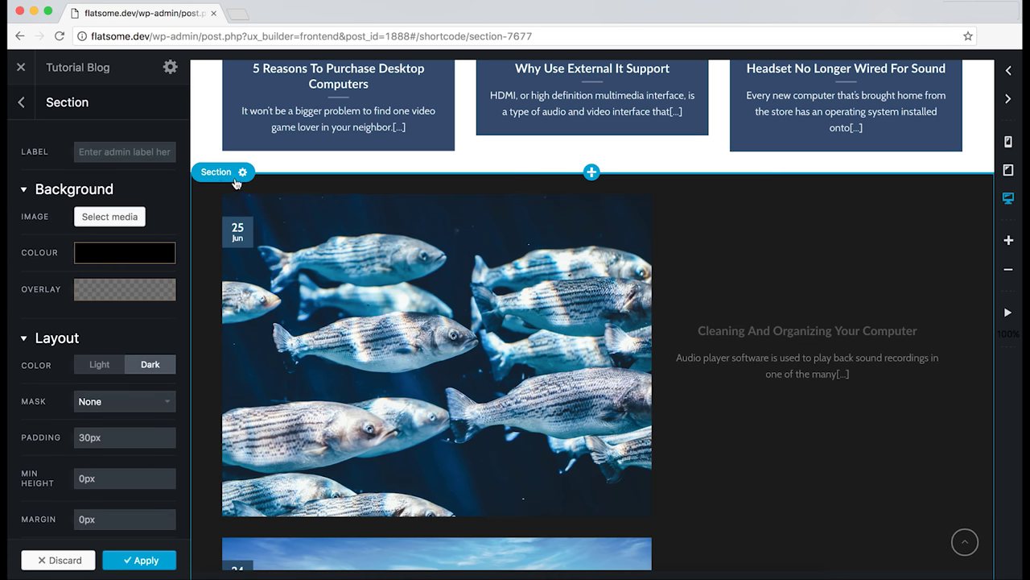
click(99, 367)
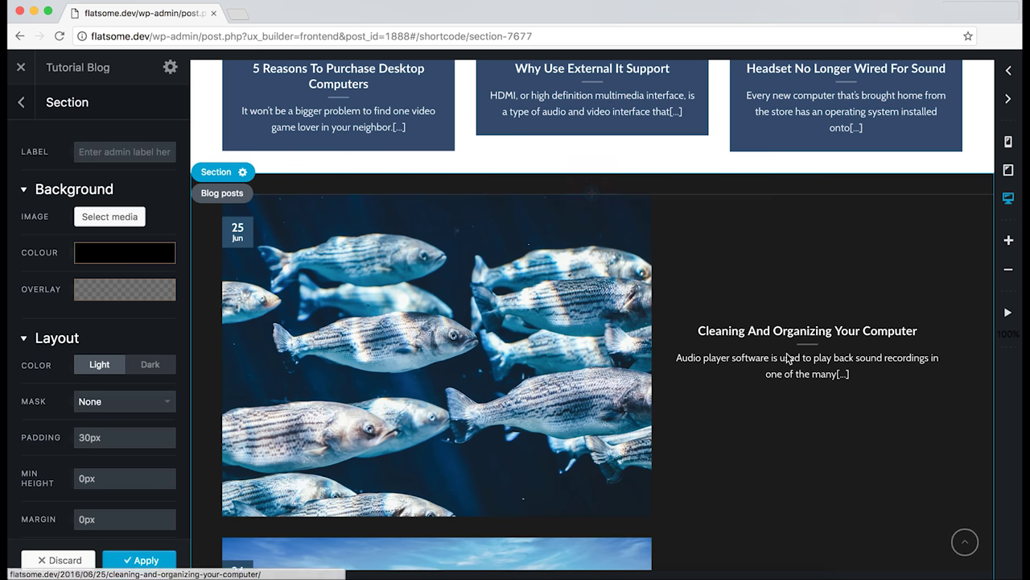
click(452, 291)
scroll(101, 336, down, 10)
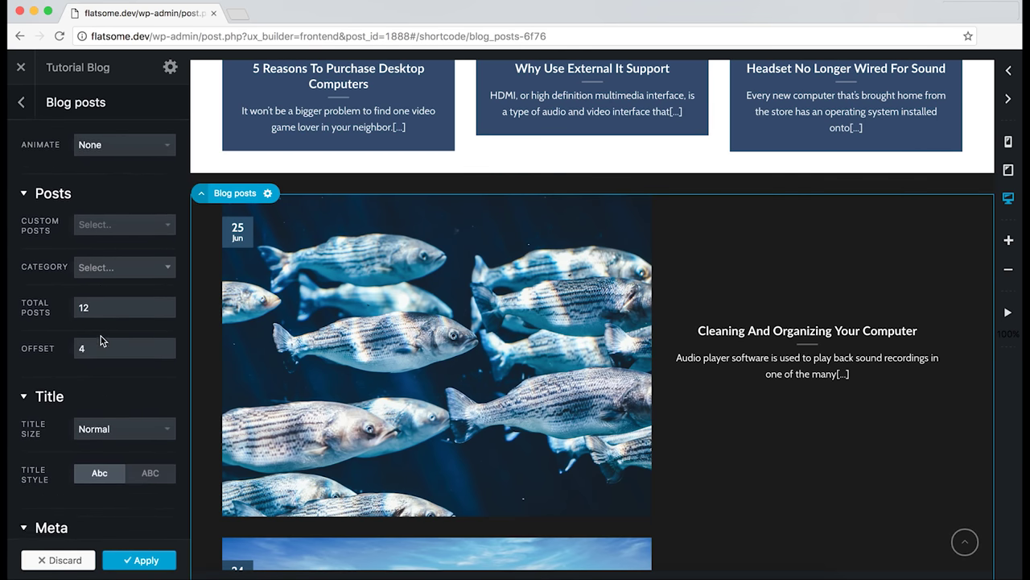
click(100, 336)
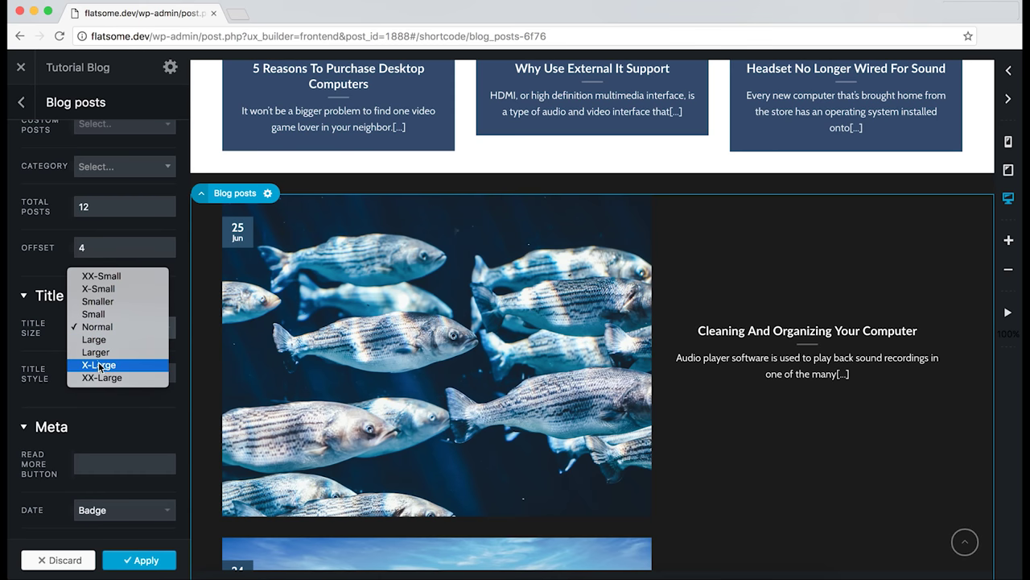
click(99, 366)
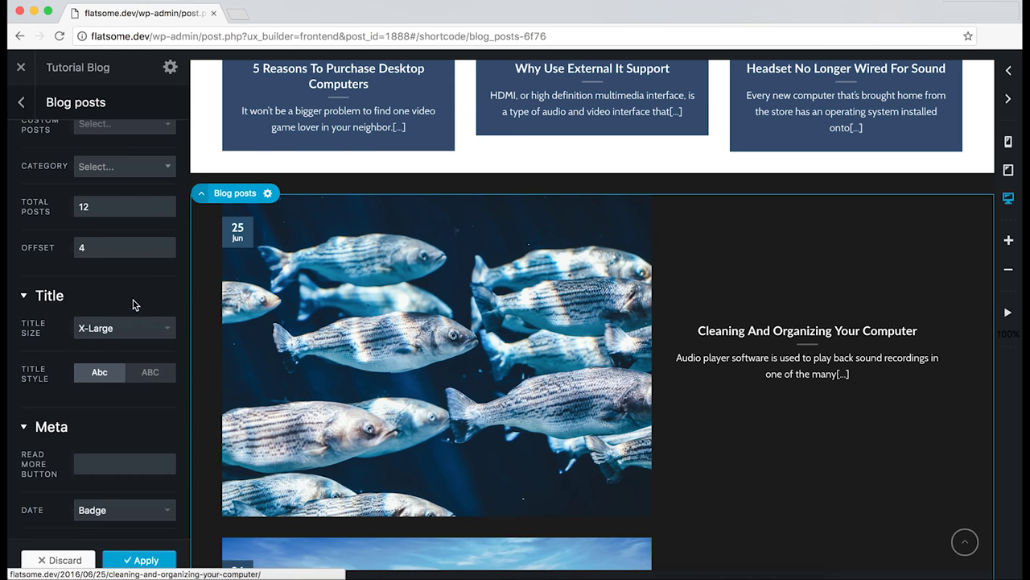
Show the date as plain text and the category as a label, with left-aligned text.
scroll(128, 301, down, 5)
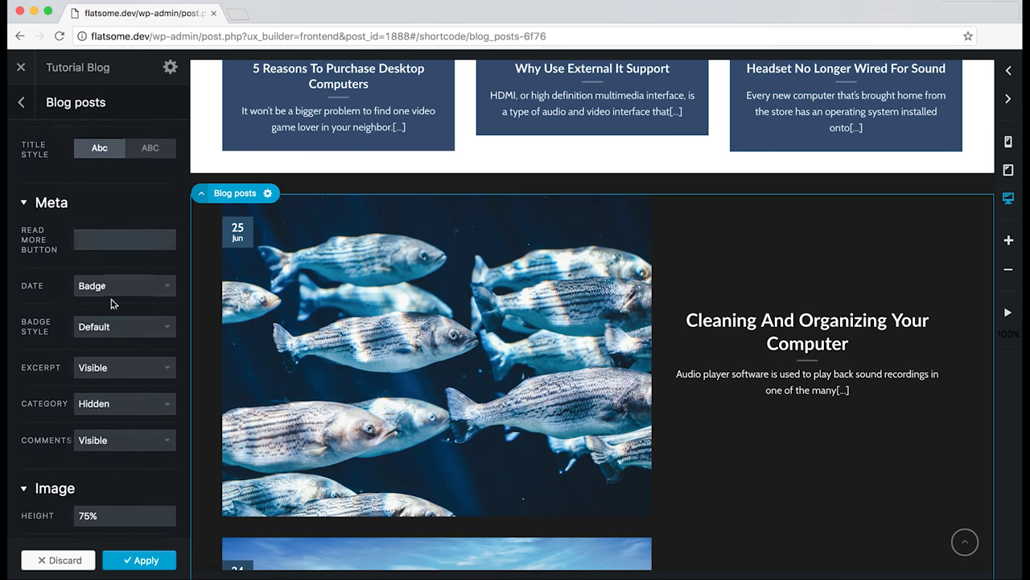
click(111, 297)
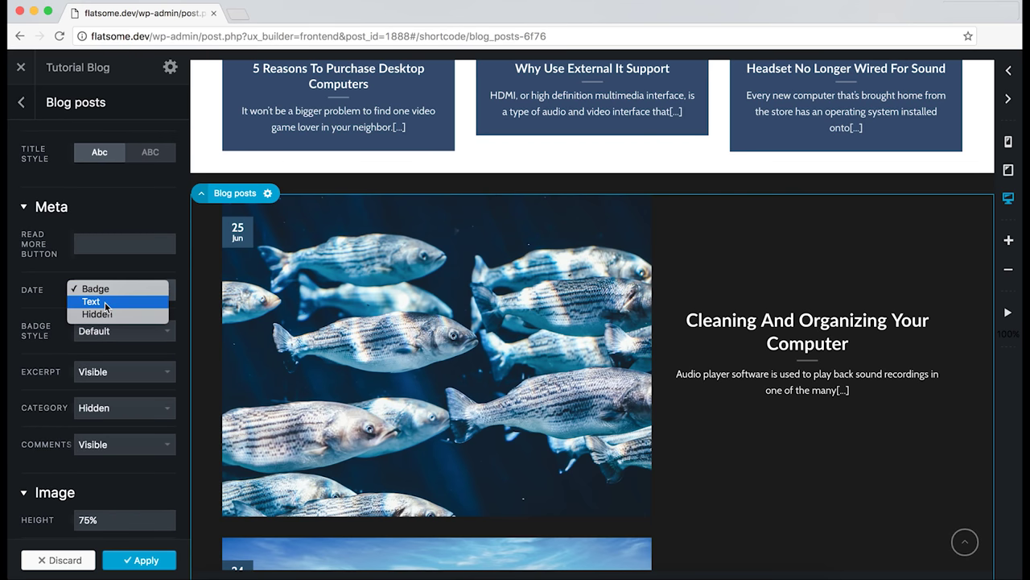
click(108, 304)
click(104, 321)
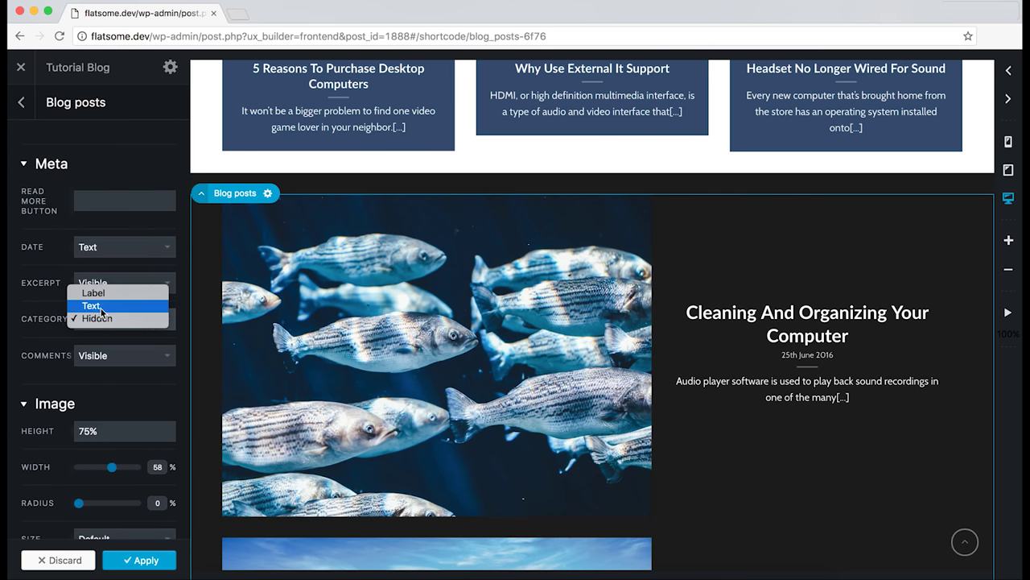
click(93, 293)
scroll(95, 331, down, 4)
scroll(95, 331, down, 4)
scroll(809, 314, down, 1)
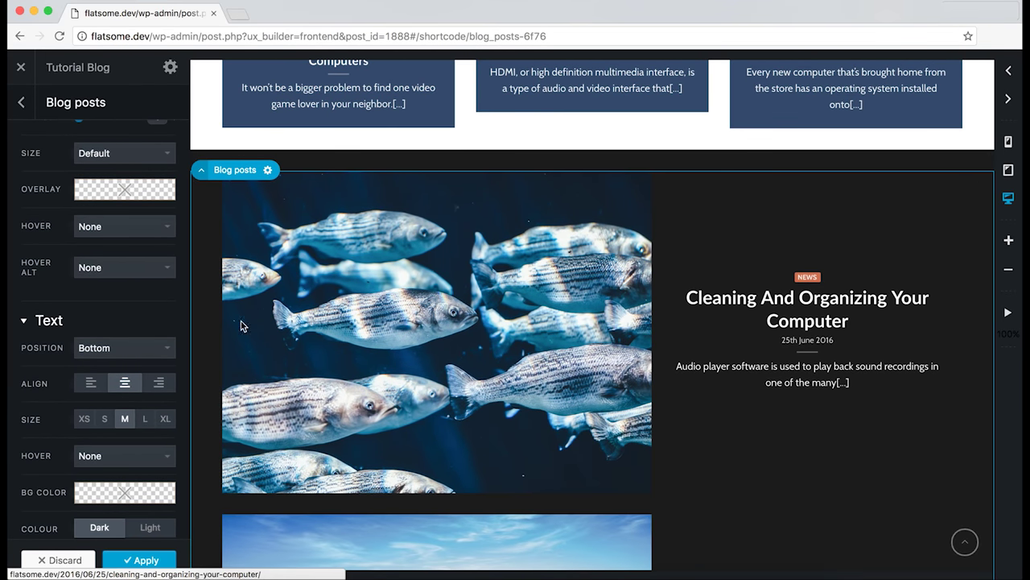
click(90, 387)
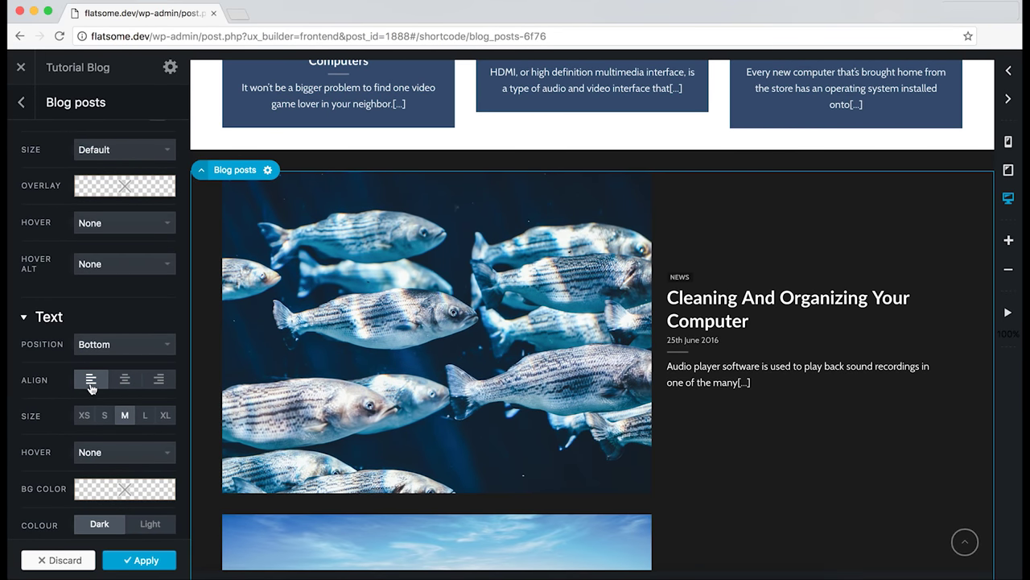
Change the featured posts' Total Posts from 12 to 1.
scroll(89, 386, down, 1)
scroll(610, 399, down, 2)
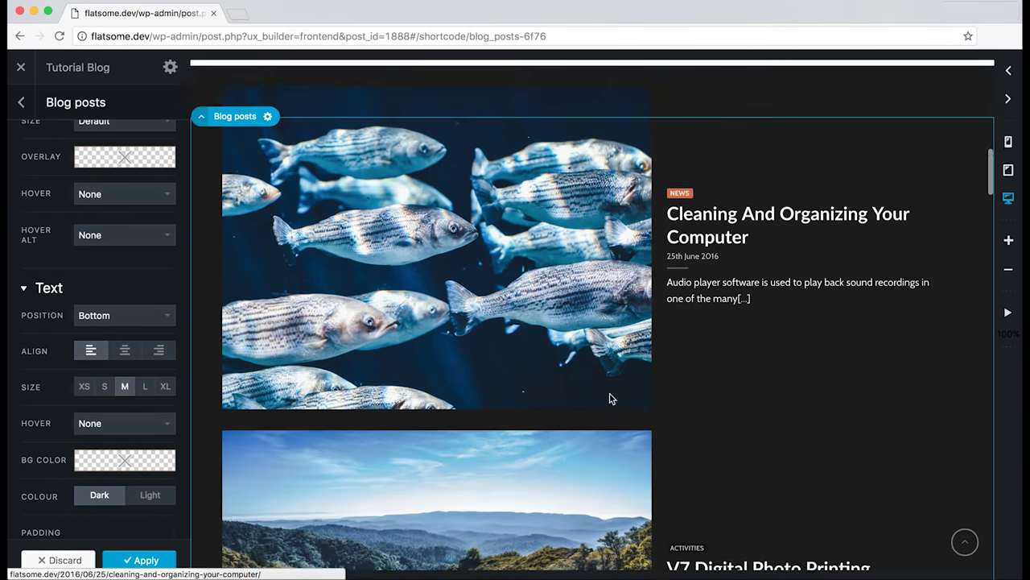
scroll(499, 382, down, 6)
scroll(371, 362, up, 4)
scroll(82, 322, up, 6)
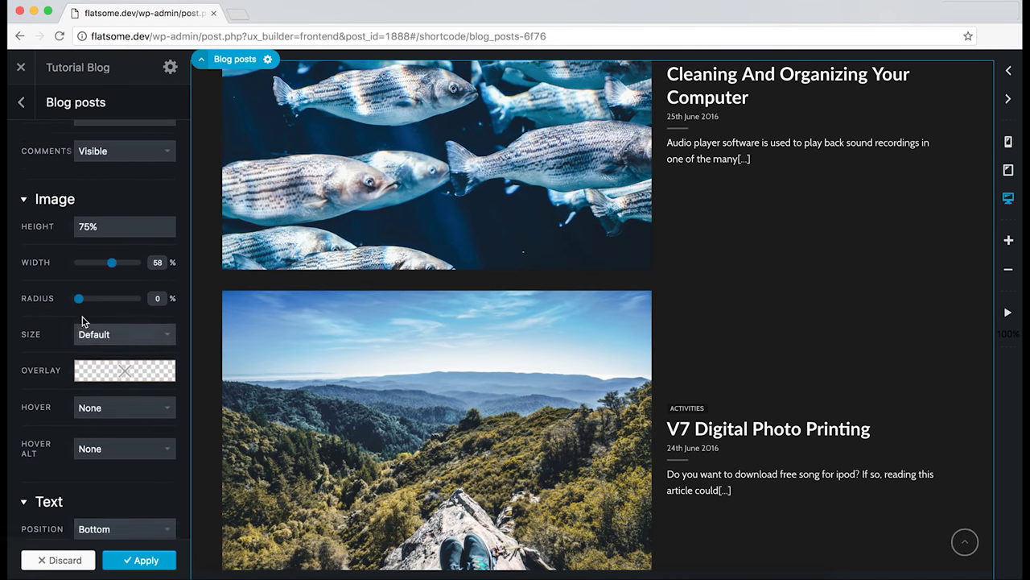
scroll(82, 321, up, 5)
scroll(83, 322, down, 1)
scroll(82, 323, up, 5)
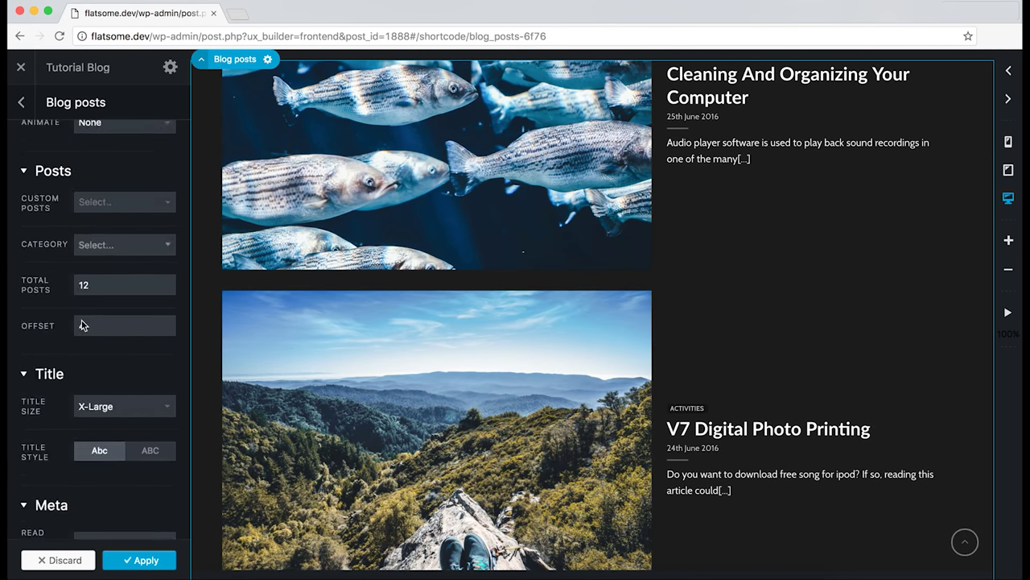
click(40, 288)
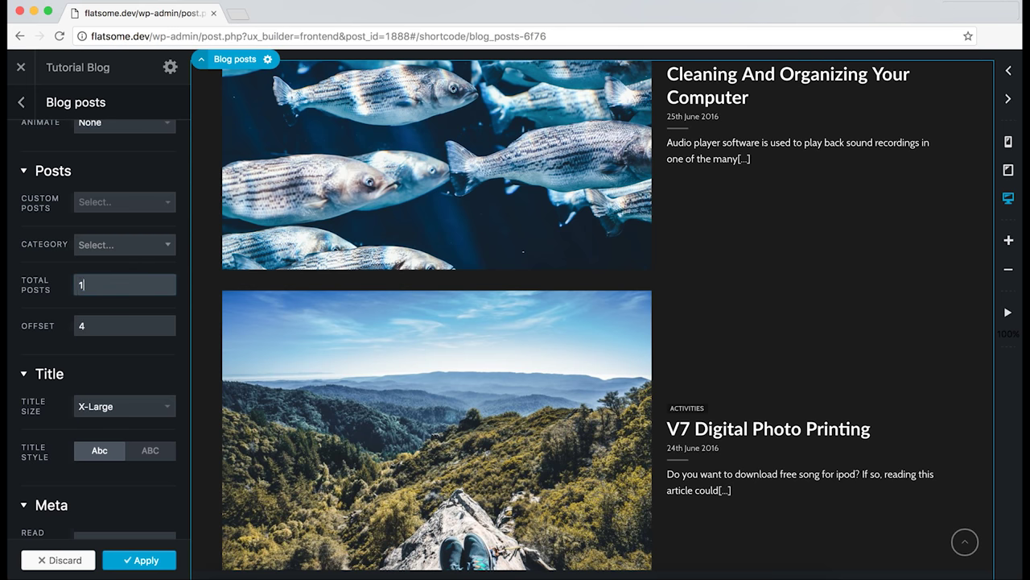
scroll(392, 292, up, 3)
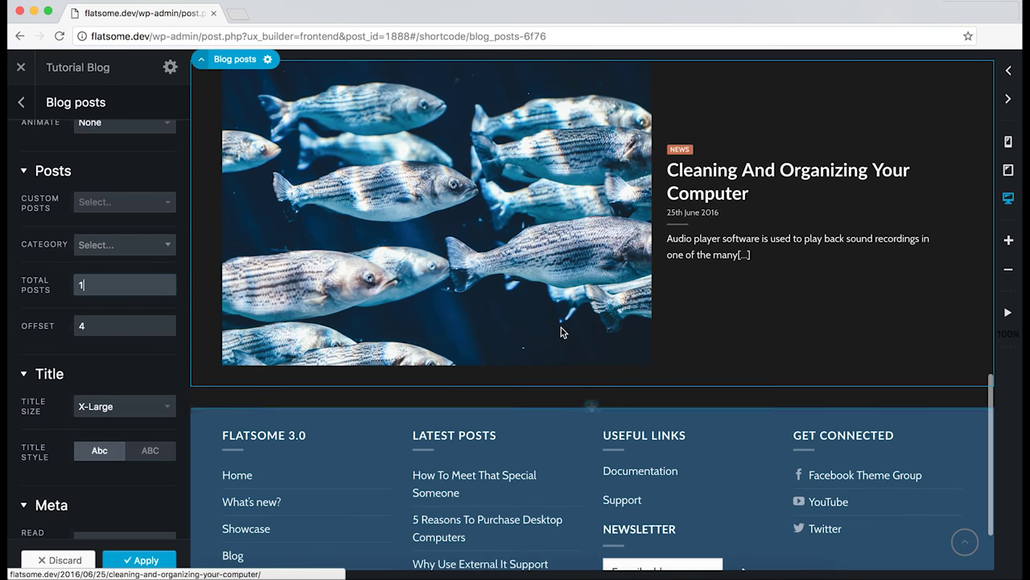
scroll(562, 332, down, 2)
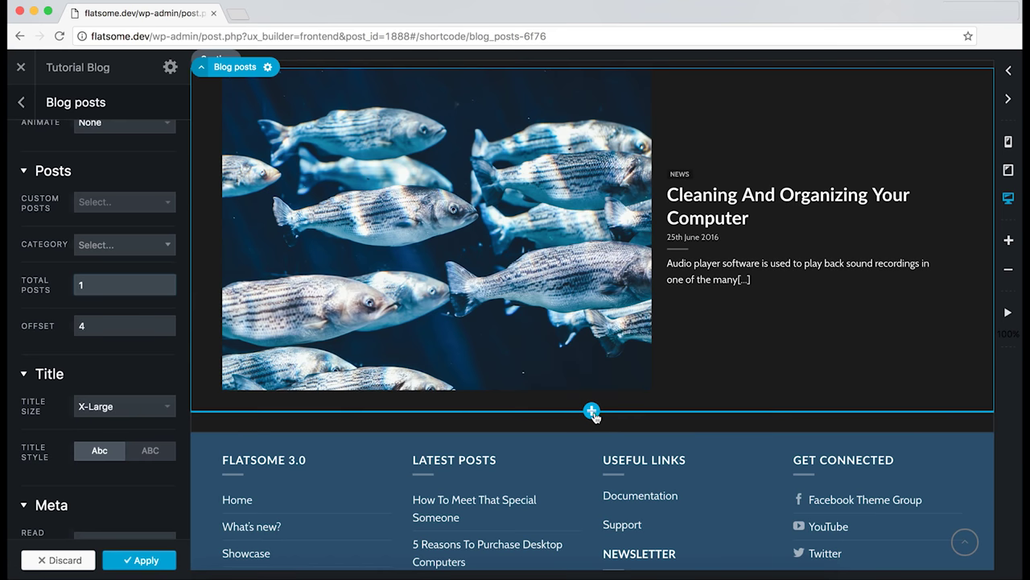
Add a Normal-style Blog posts element in Row layout under the featured post.
click(592, 412)
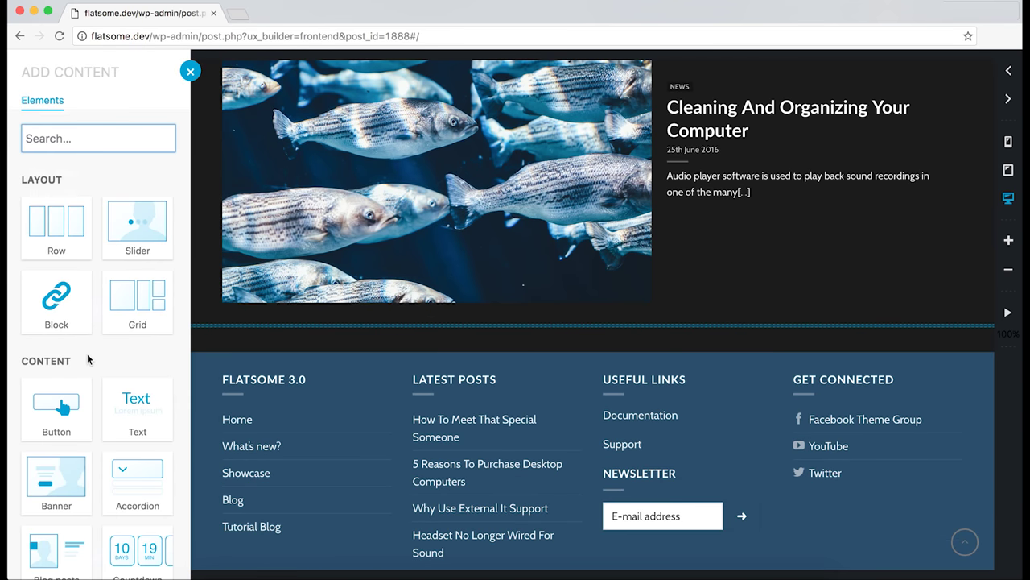
scroll(56, 358, down, 5)
click(49, 367)
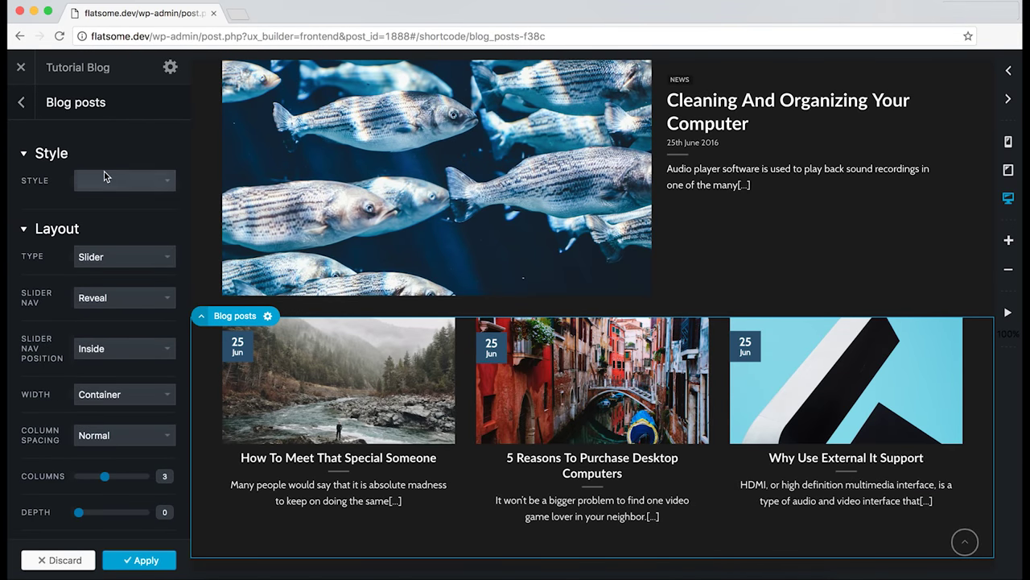
click(104, 176)
click(104, 190)
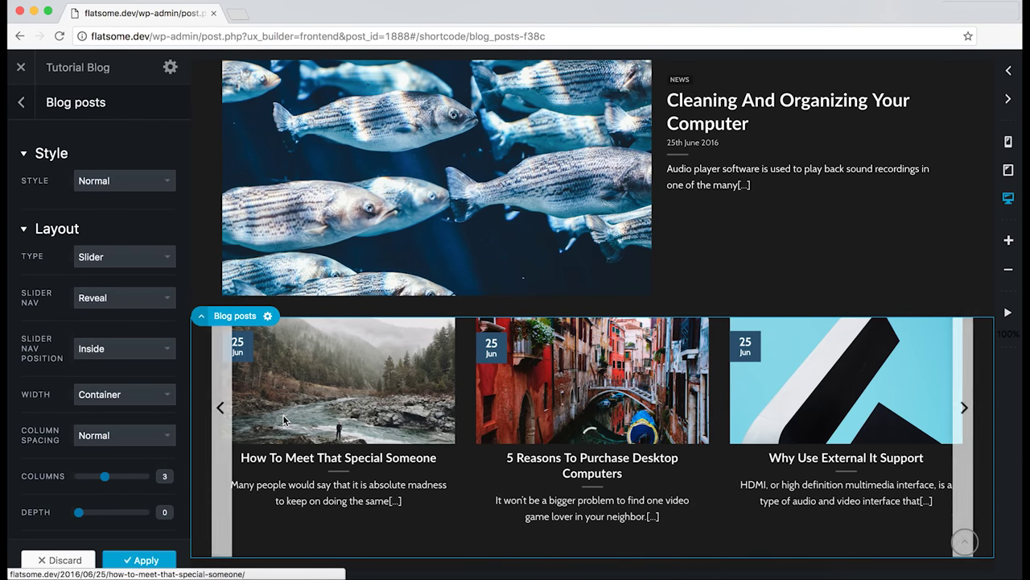
click(96, 256)
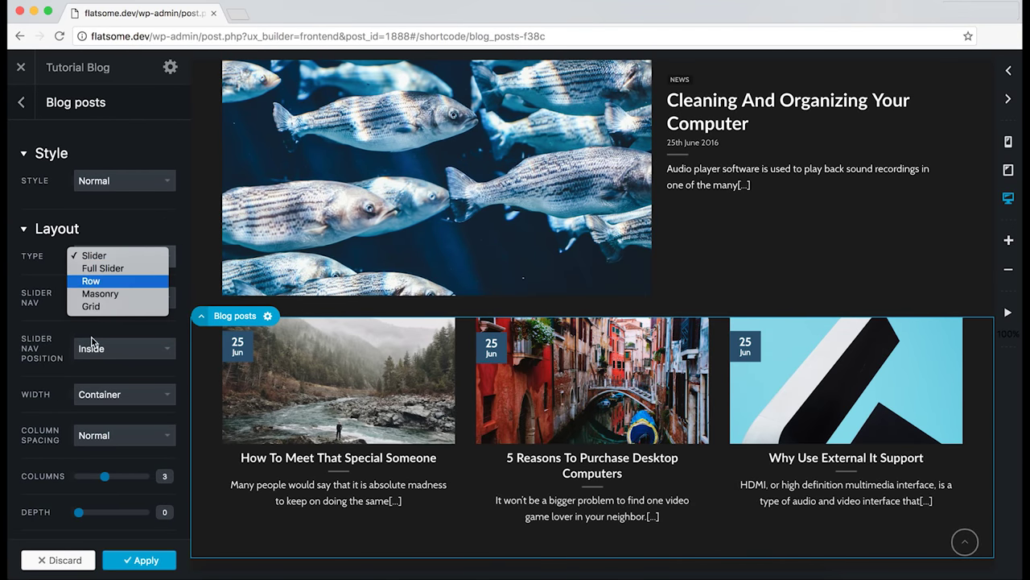
key(Return)
Set the new posts row to 3 total posts with an offset of 5.
scroll(46, 387, down, 2)
scroll(106, 376, down, 2)
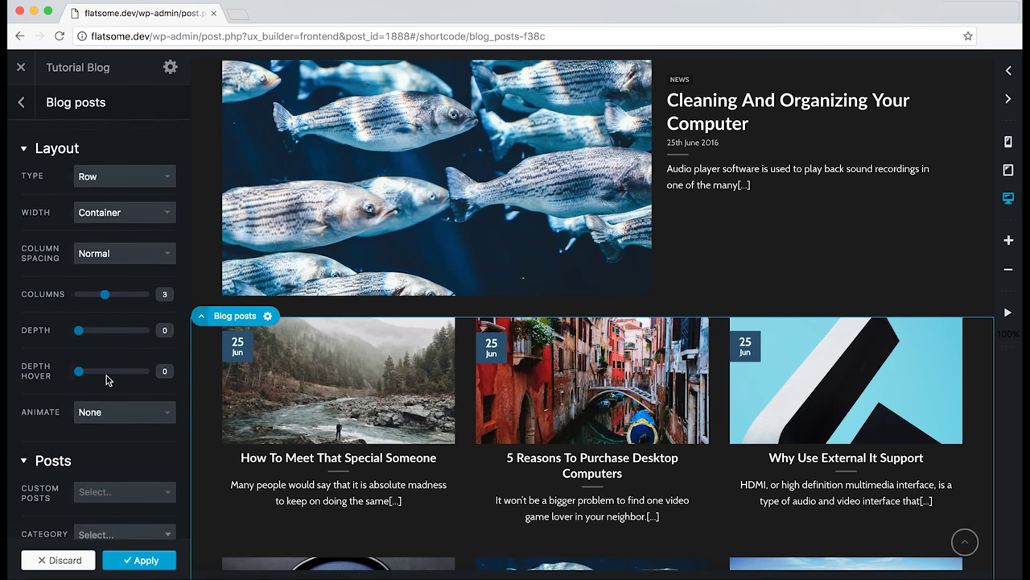
scroll(108, 375, down, 5)
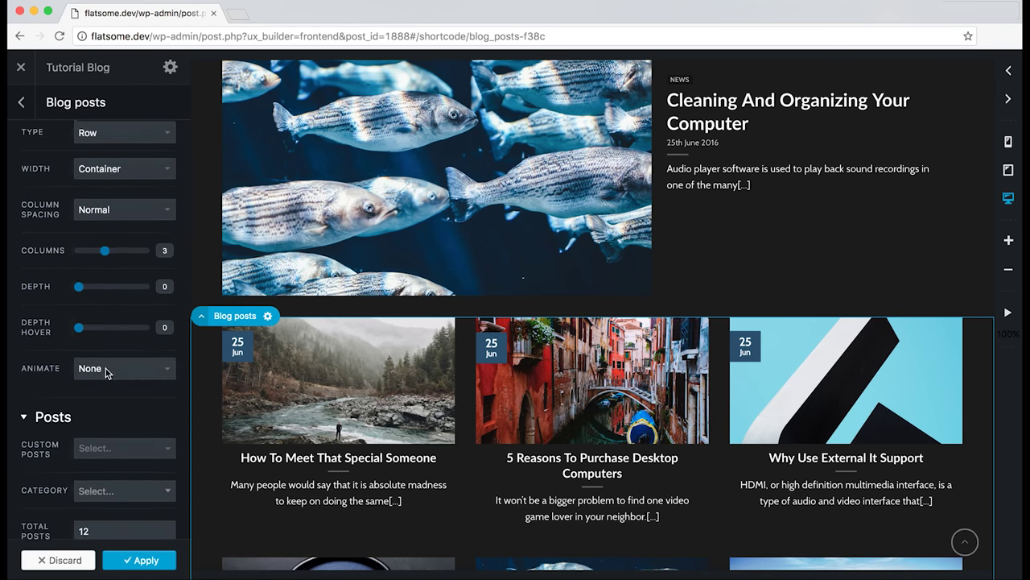
click(105, 461)
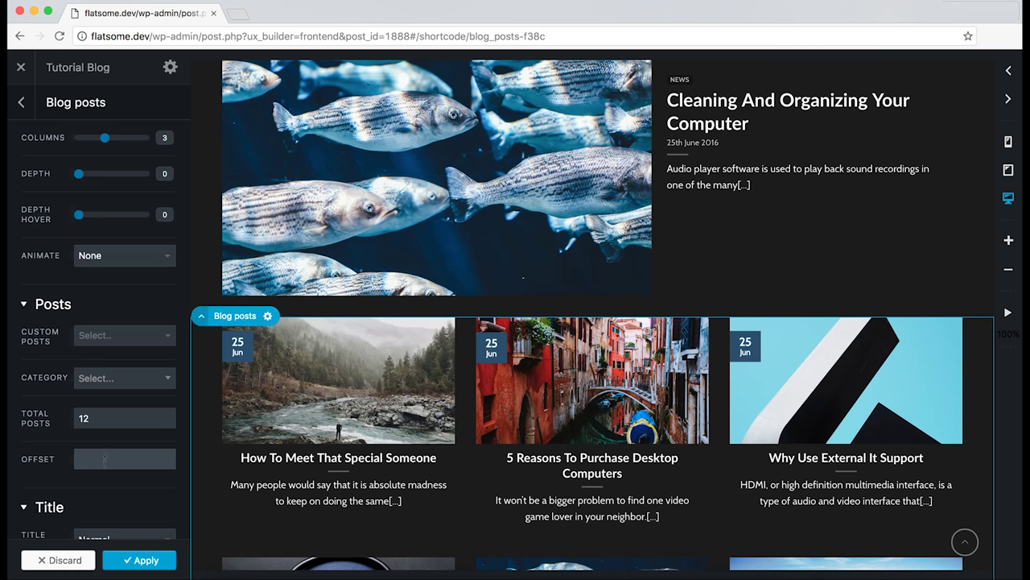
drag(113, 419, 32, 422)
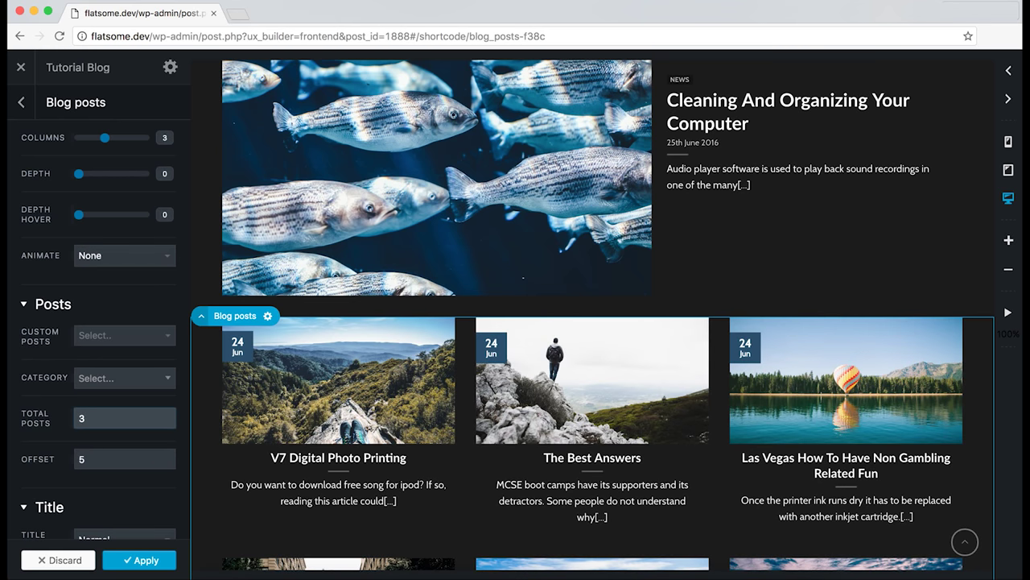
scroll(119, 314, down, 5)
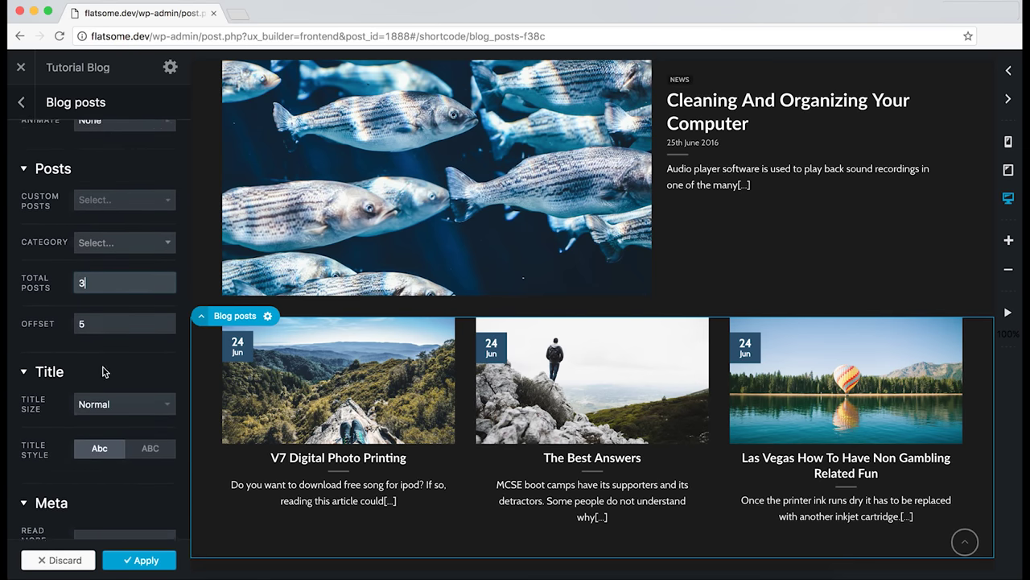
scroll(109, 373, down, 1)
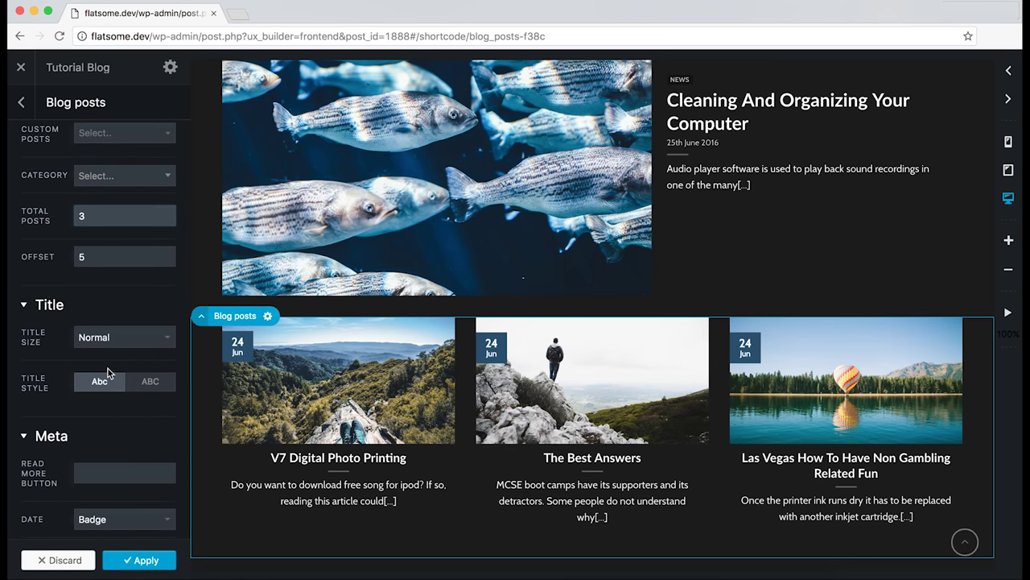
scroll(370, 403, up, 2)
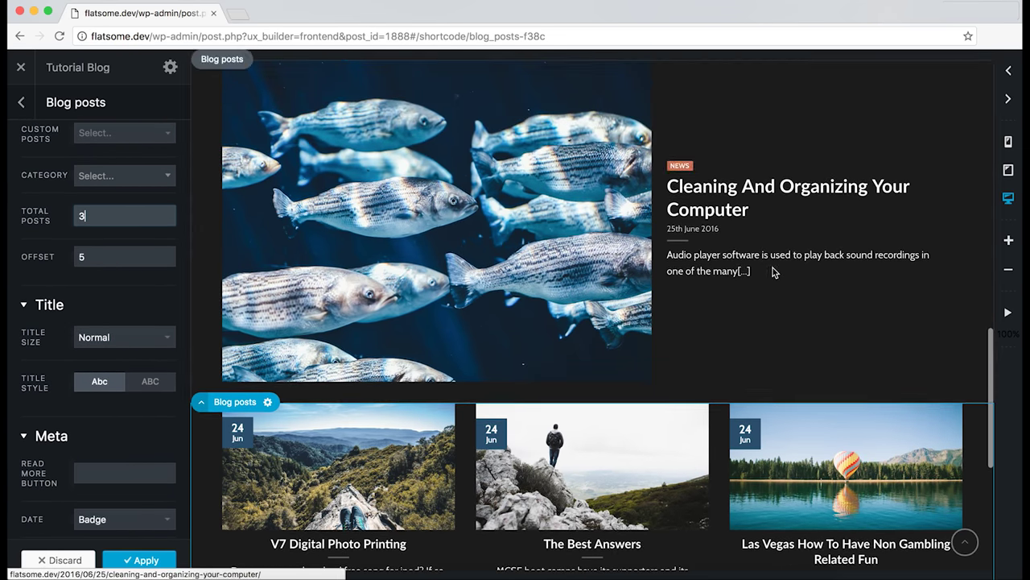
Set the featured post's Read More button text to 'READ MORE'.
click(554, 246)
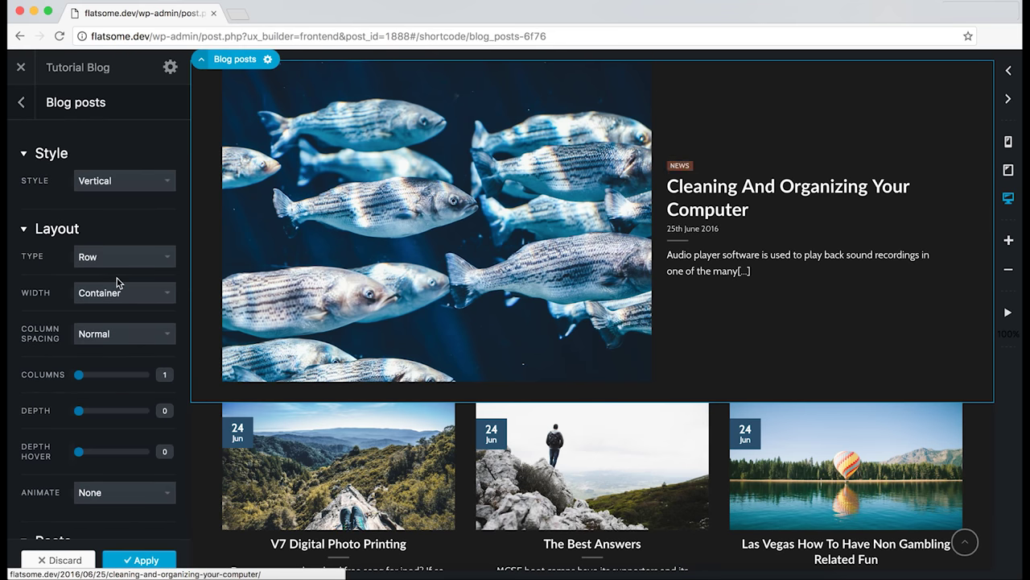
scroll(117, 283, down, 10)
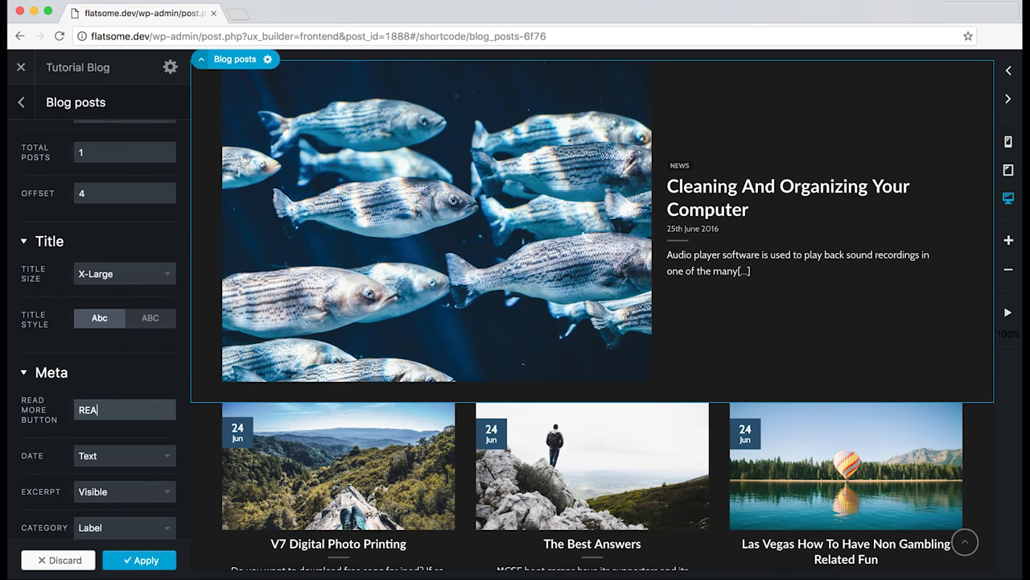
text(READ MORE)
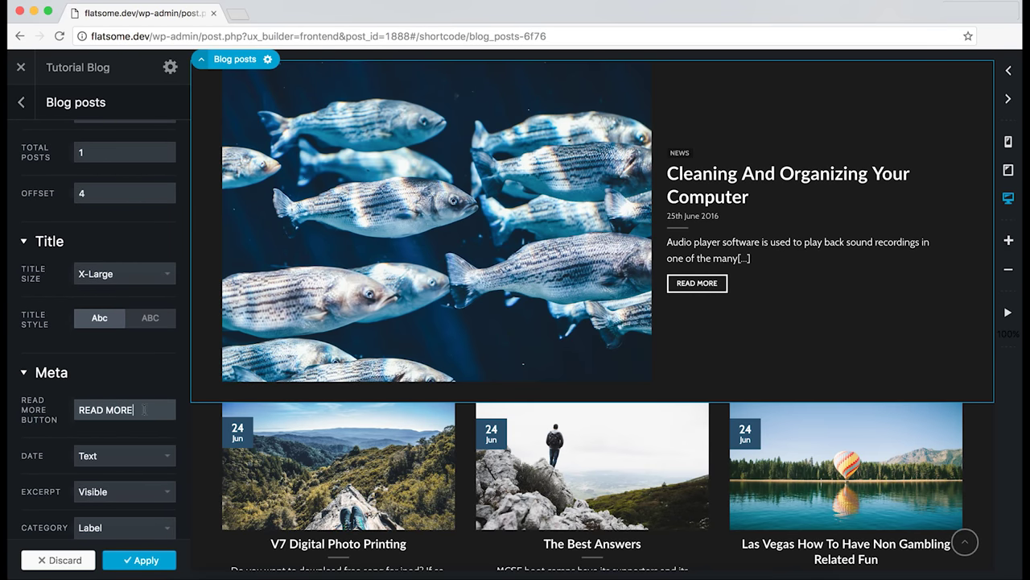
Apply the featured post settings and insert a new Blog posts element below the dark section.
click(135, 560)
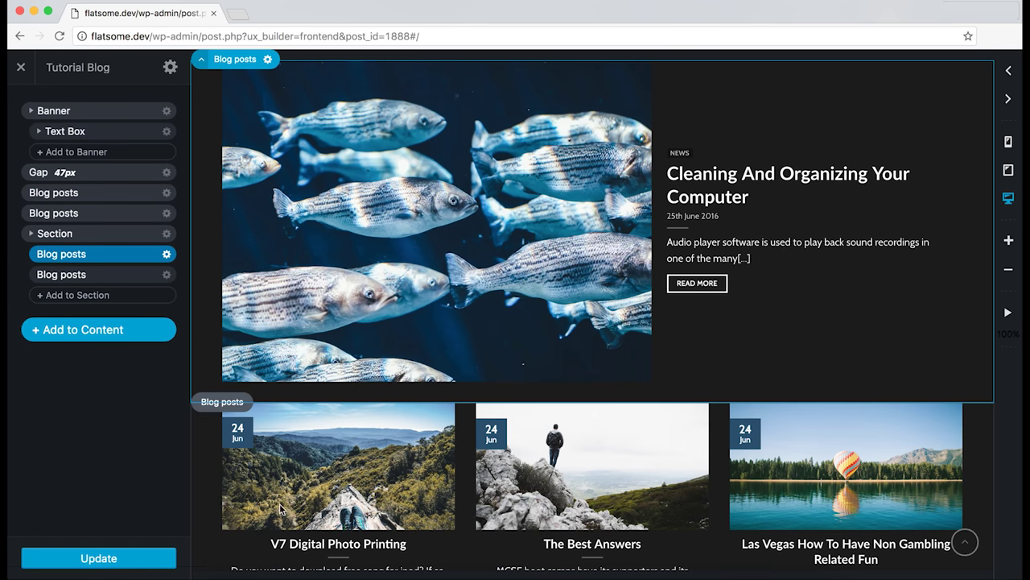
scroll(312, 503, down, 3)
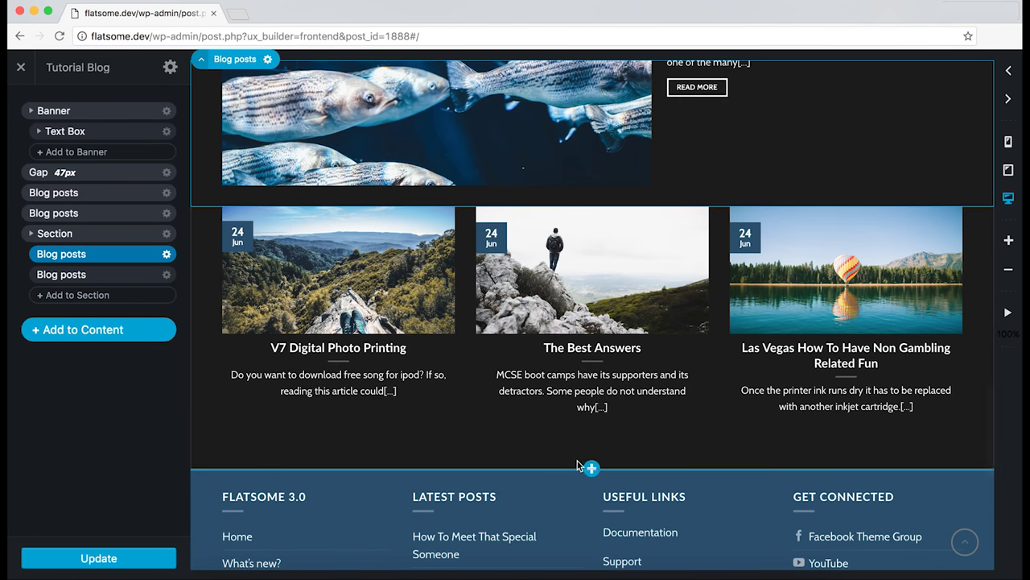
scroll(641, 387, up, 5)
scroll(641, 387, down, 6)
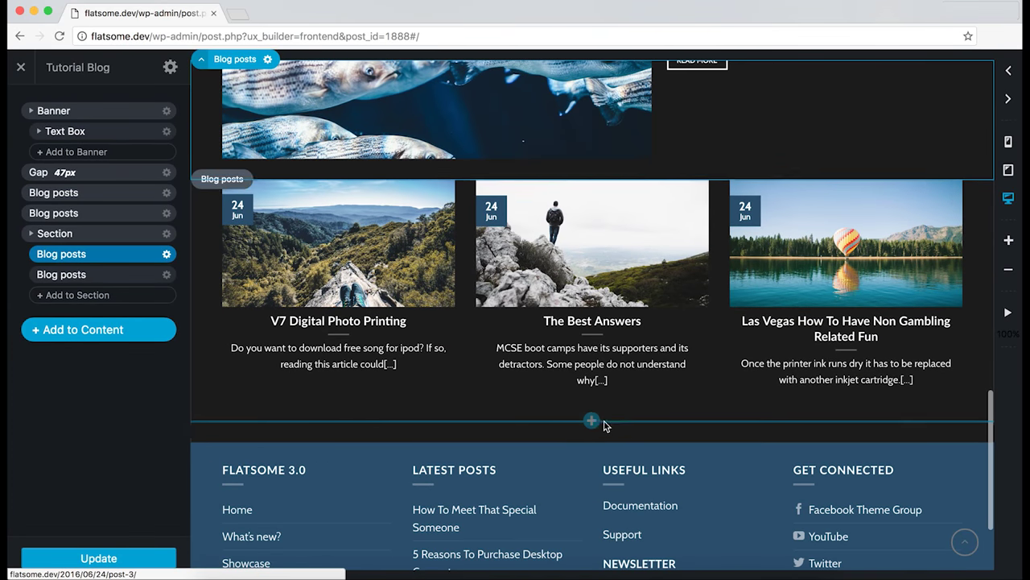
click(592, 435)
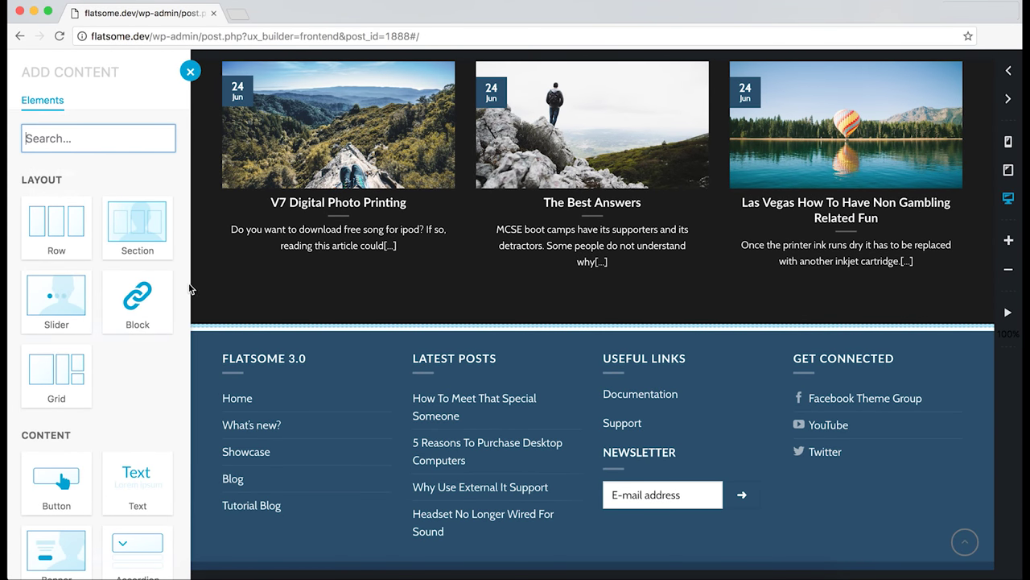
scroll(60, 393, down, 4)
click(56, 464)
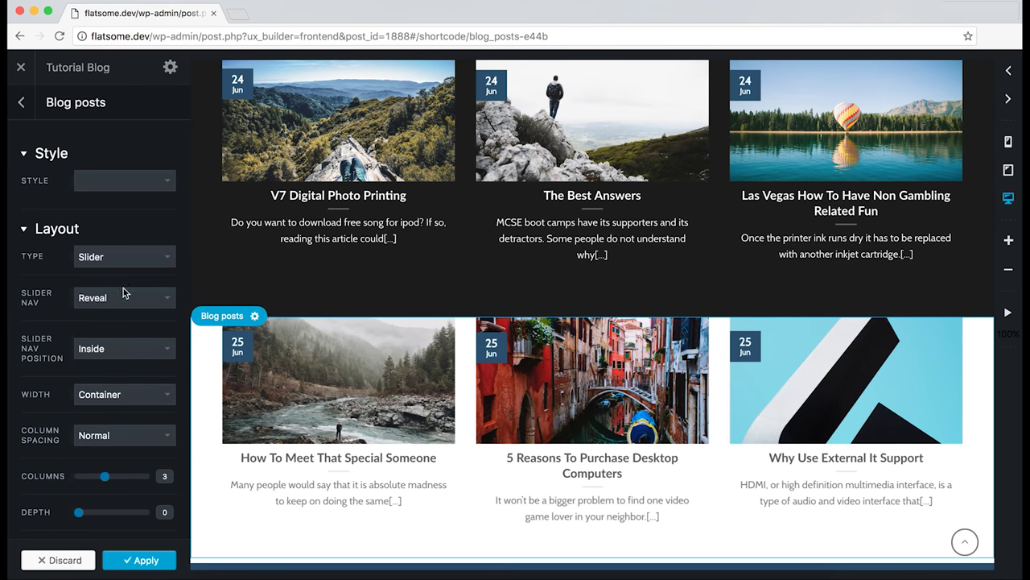
Set the new posts to Vertical style in a two-column Row layout.
click(90, 180)
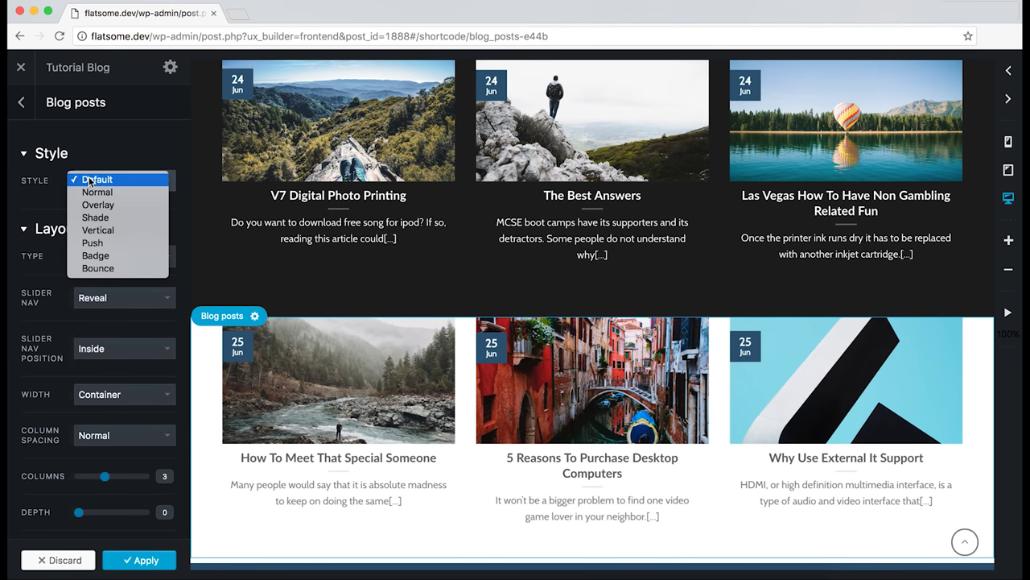
click(107, 230)
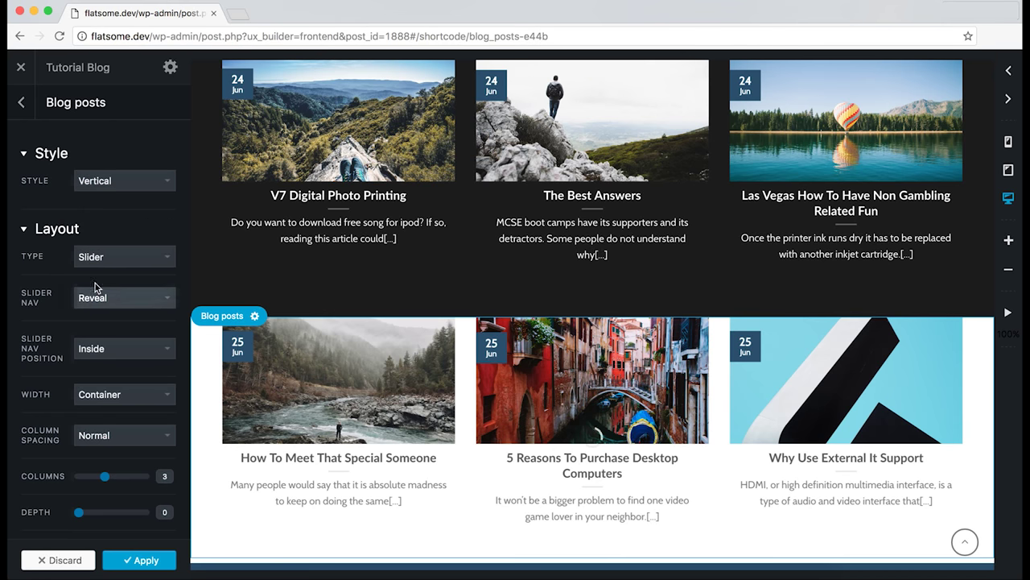
click(91, 262)
click(90, 281)
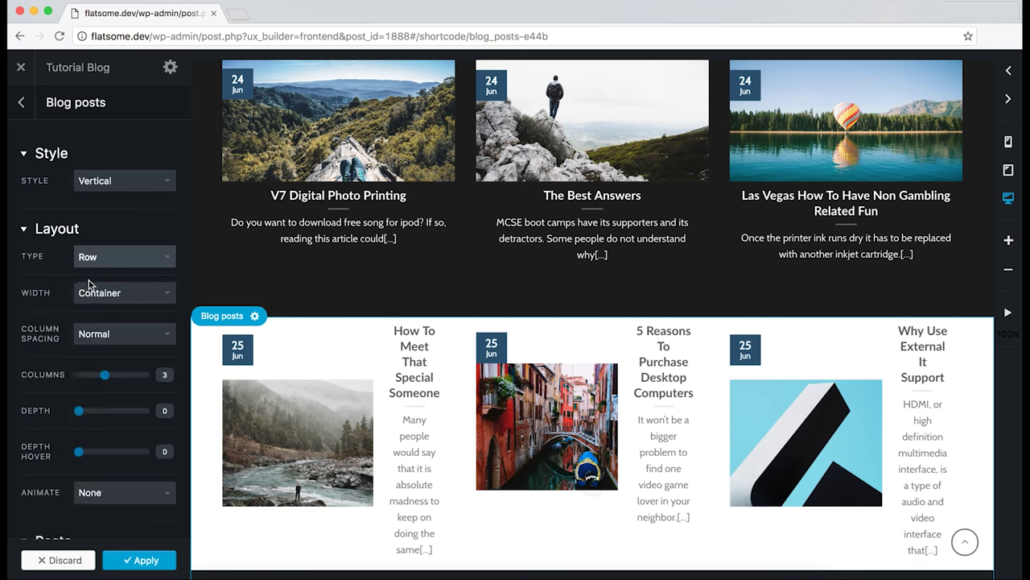
scroll(96, 265, down, 4)
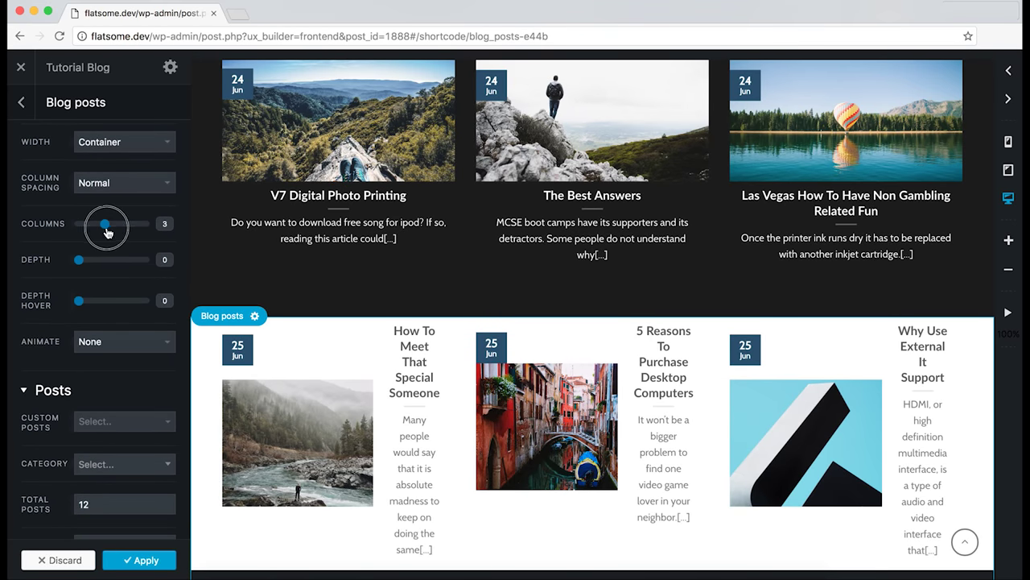
scroll(99, 257, down, 3)
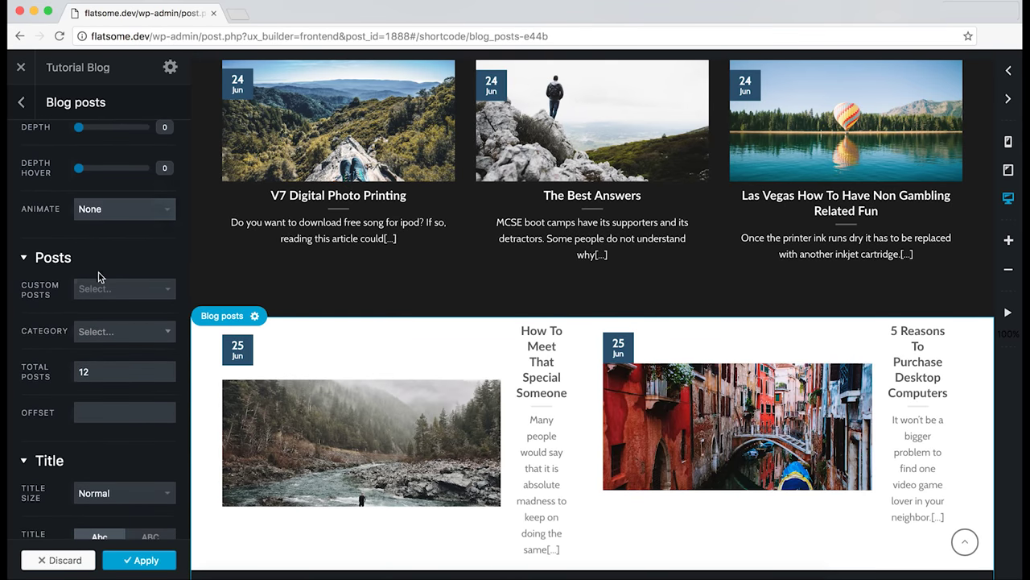
scroll(100, 326, down, 3)
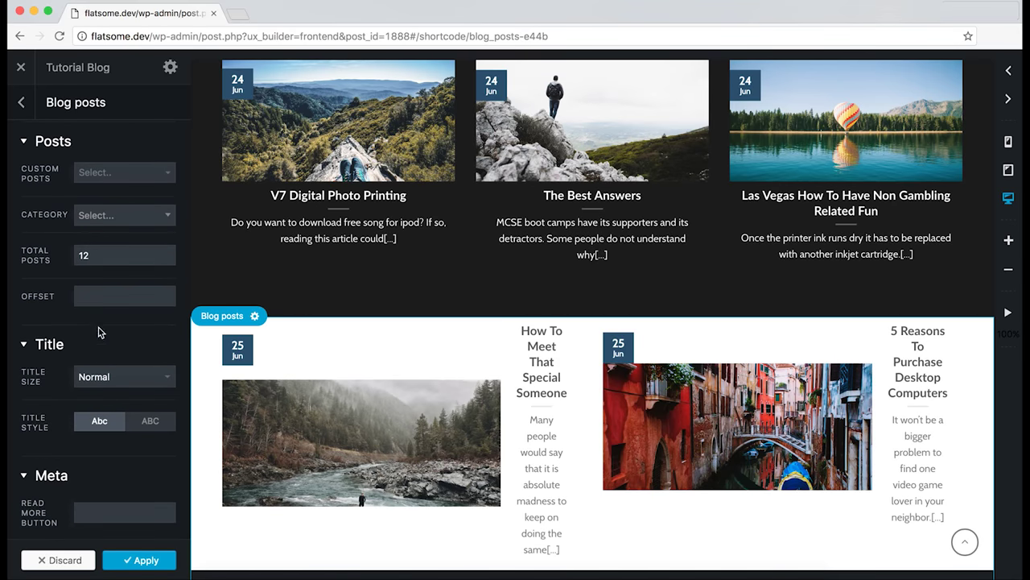
scroll(99, 300, down, 3)
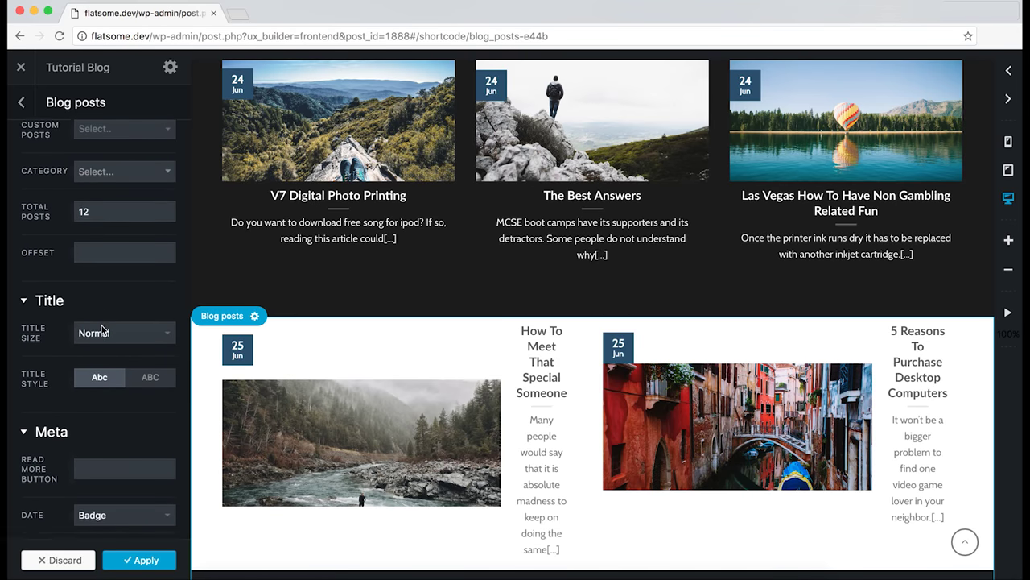
scroll(102, 330, down, 4)
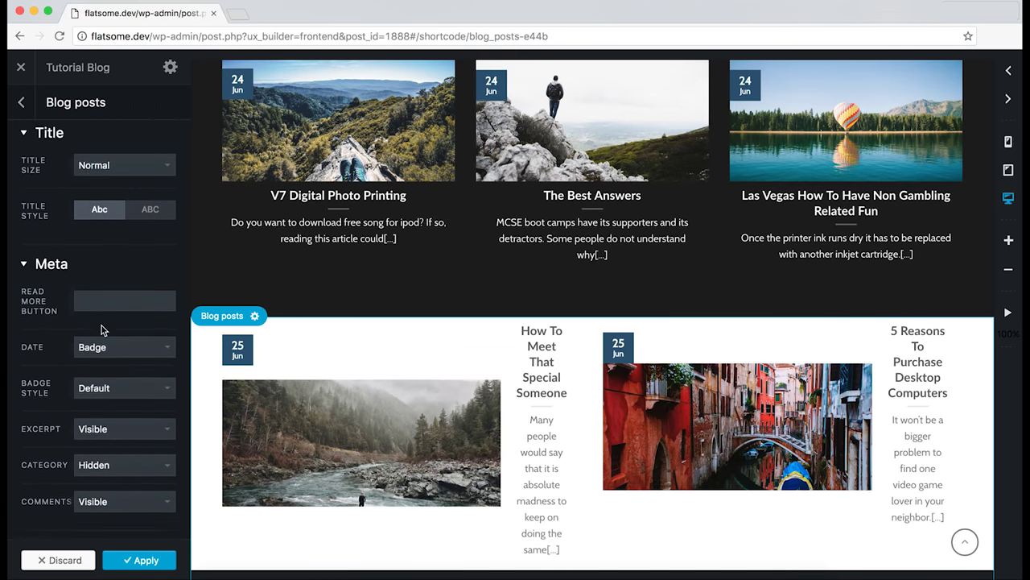
Give the post list READ MORE button text, about 47% image width and 4:3 image height.
click(99, 238)
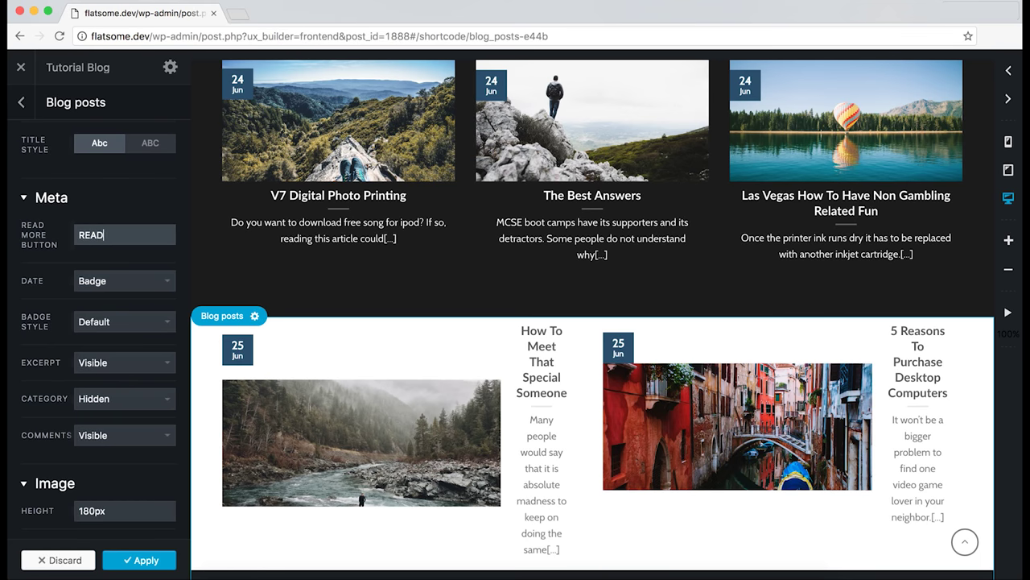
text(READ MORE)
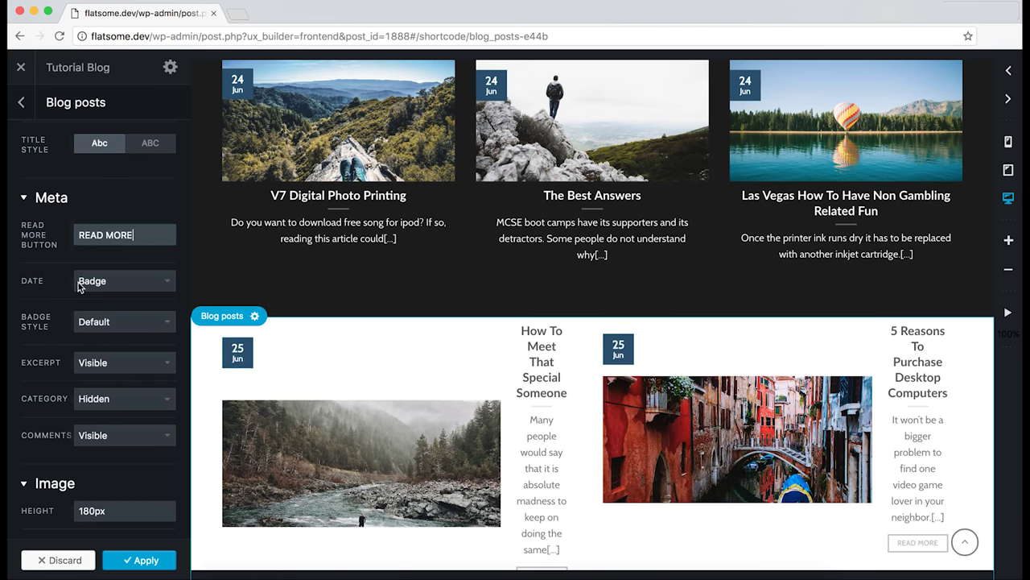
scroll(118, 355, down, 1)
scroll(117, 355, down, 4)
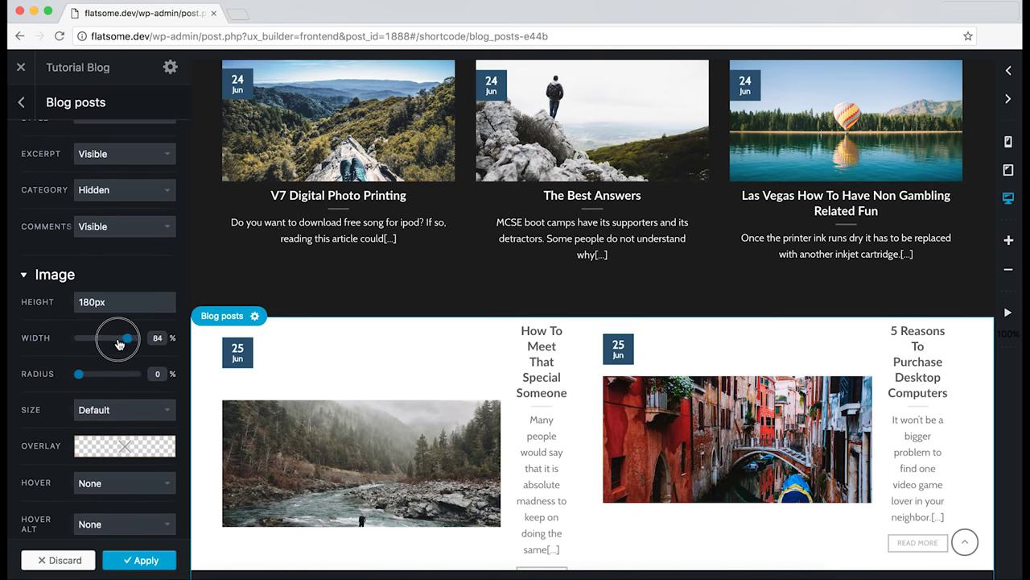
mouse_move(115, 344)
mouse_down()
mouse_move(99, 342)
mouse_move(107, 344)
mouse_up()
mouse_move(113, 299)
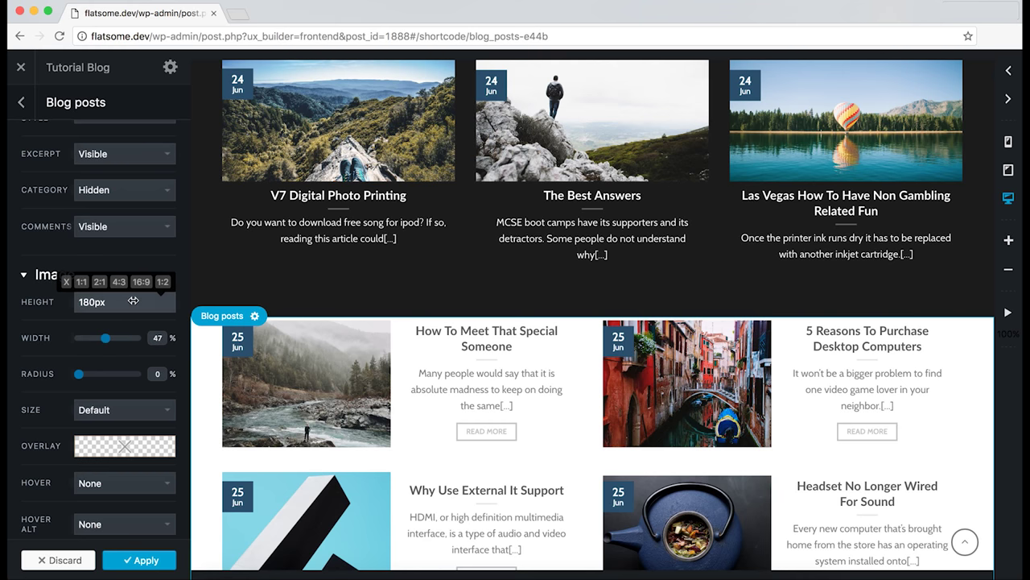
click(118, 282)
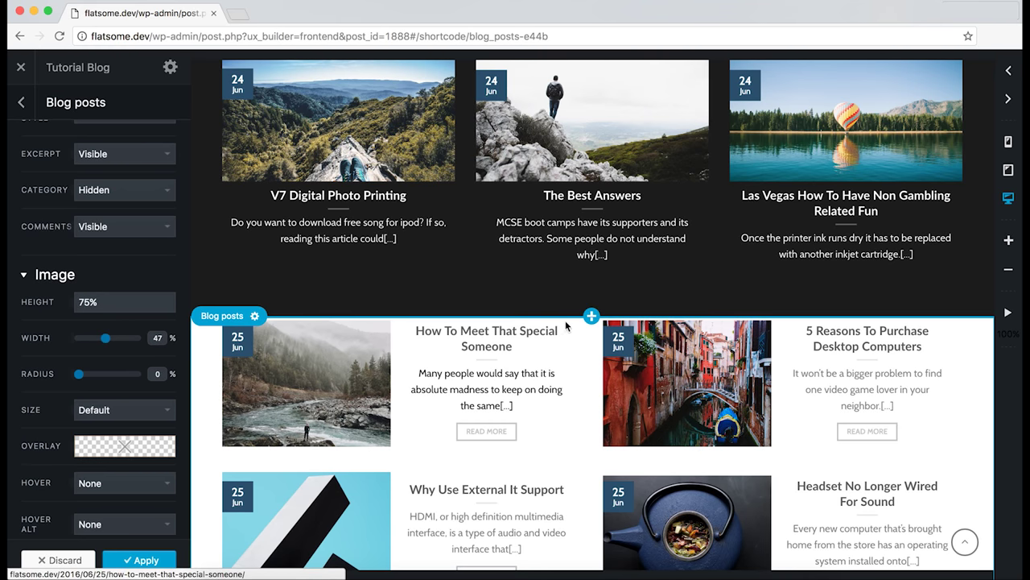
Insert a 50px Gap element between the dark section and the two-column post list.
click(591, 316)
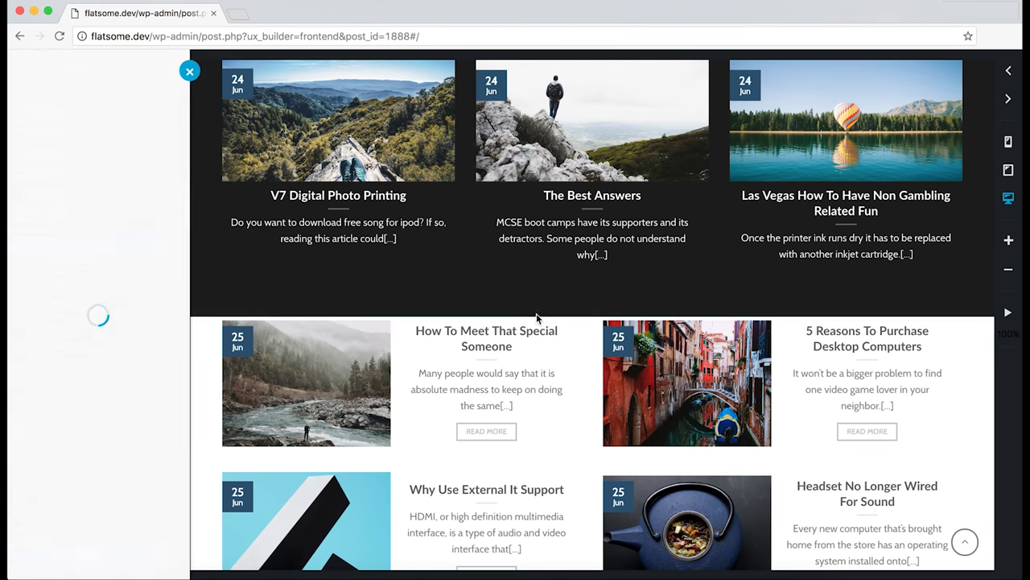
scroll(105, 312, down, 10)
click(52, 460)
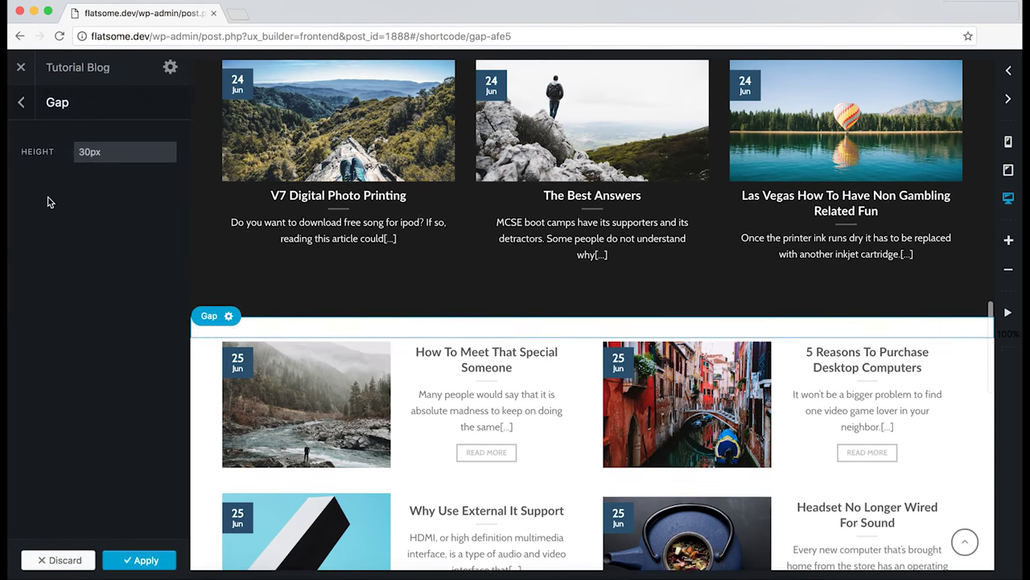
drag(102, 152, 134, 154)
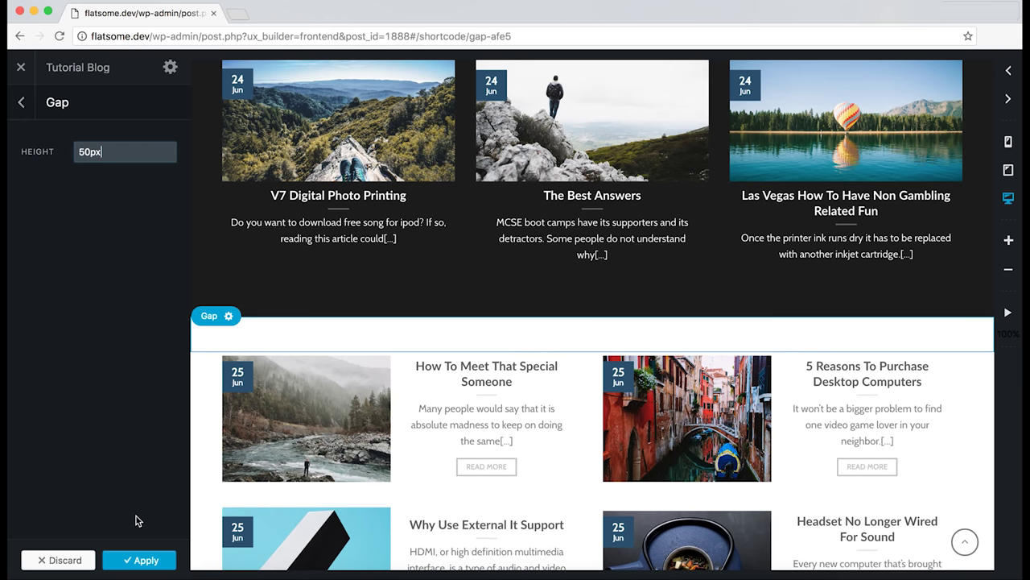
click(138, 559)
click(400, 427)
Set the posts block's Text Align to left and apply the change.
scroll(115, 308, down, 10)
scroll(115, 308, down, 15)
click(90, 306)
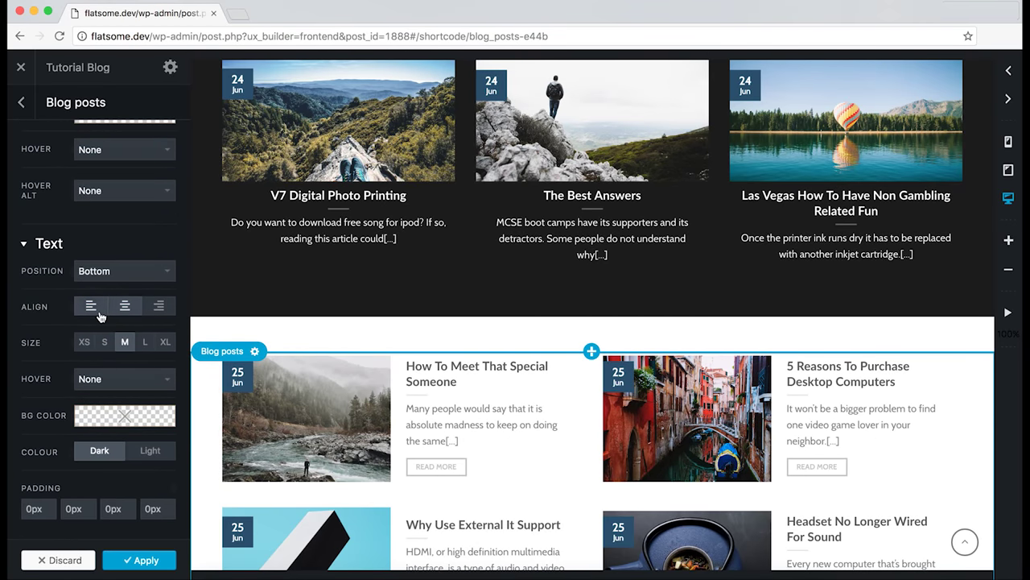
scroll(453, 435, down, 5)
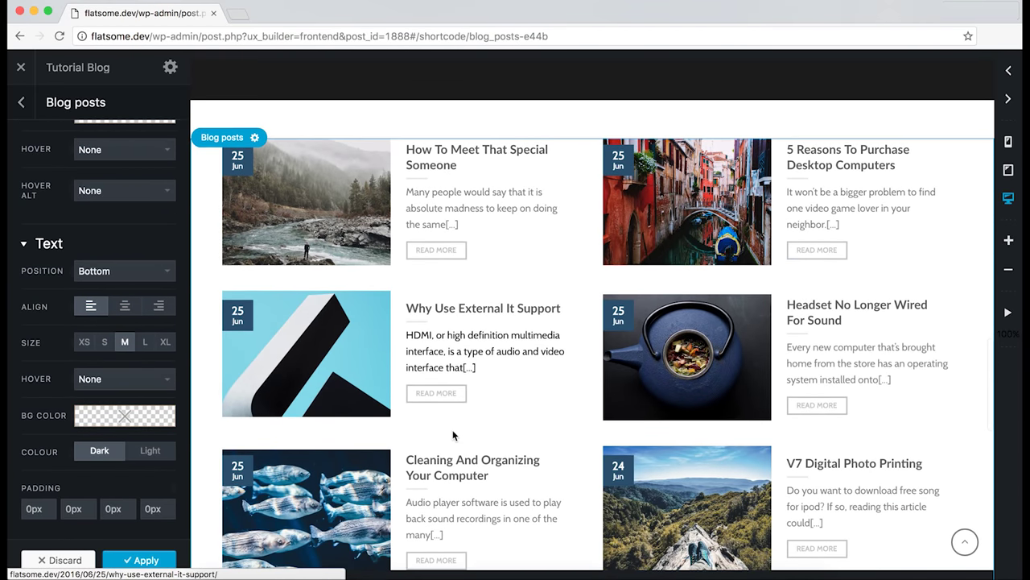
scroll(453, 434, down, 10)
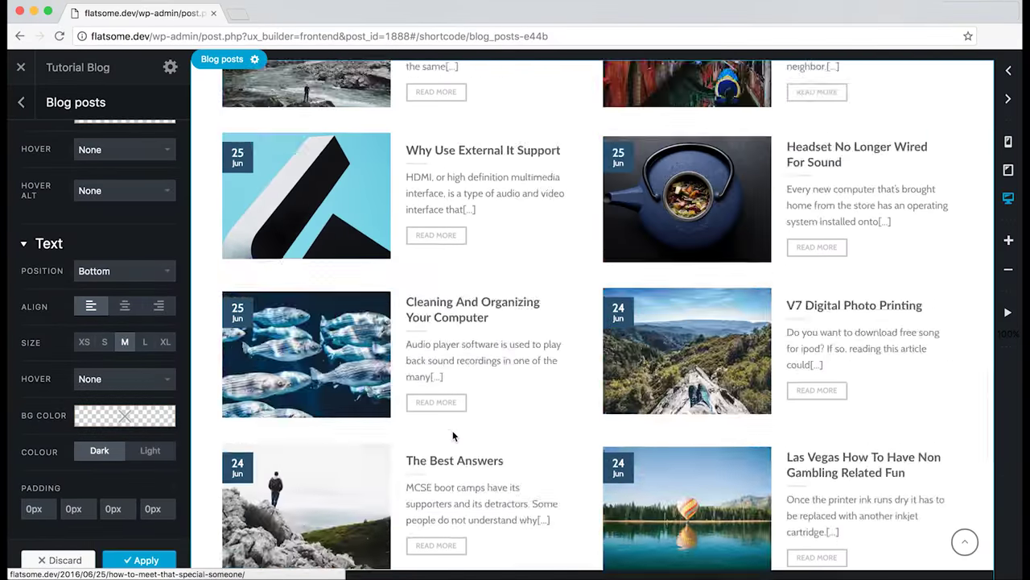
scroll(453, 435, up, 15)
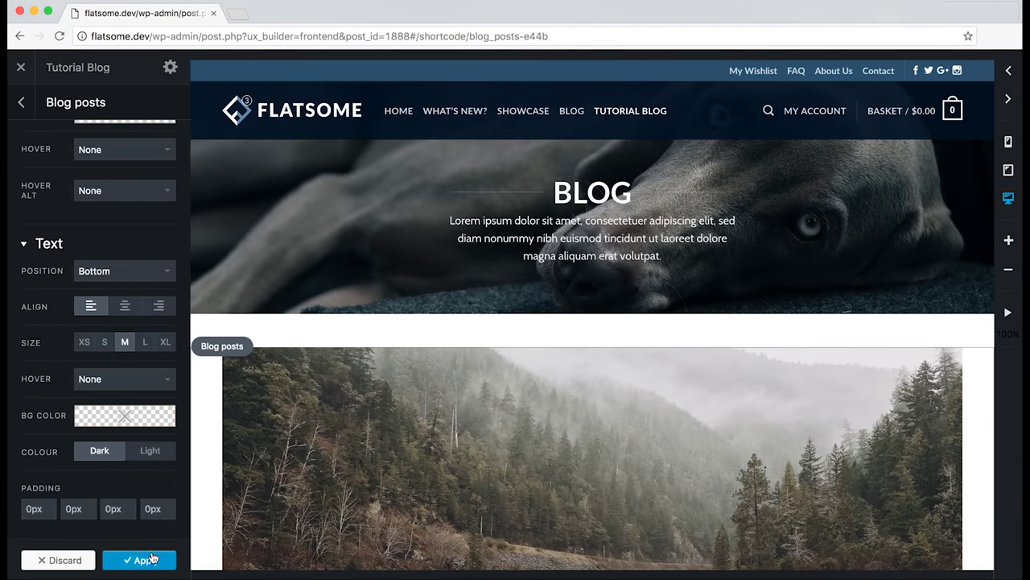
click(145, 559)
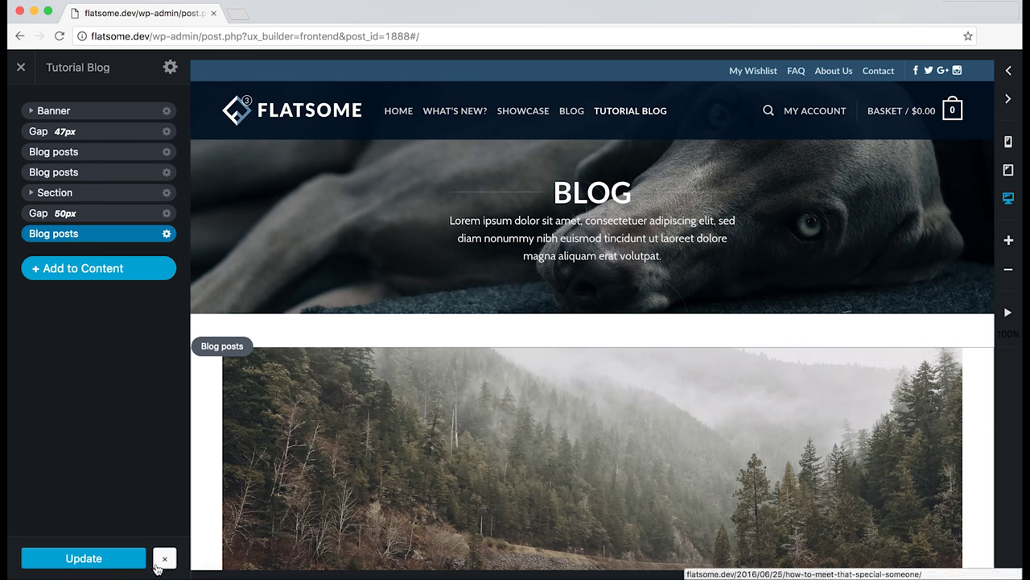
Exit UX Builder and scroll the live Tutorial Blog page from the featured post to the footer.
click(165, 558)
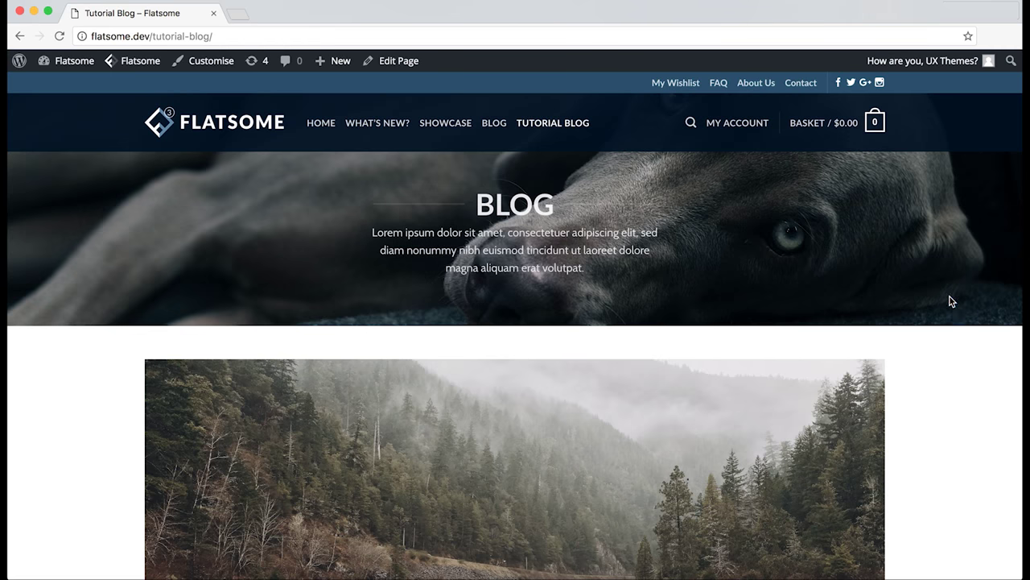
scroll(971, 356, down, 5)
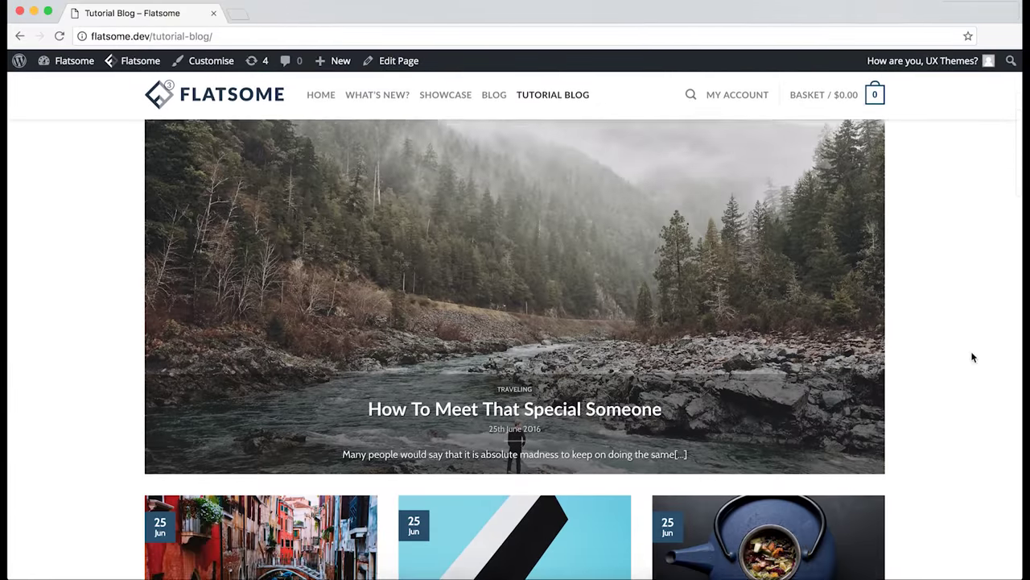
scroll(755, 332, down, 7)
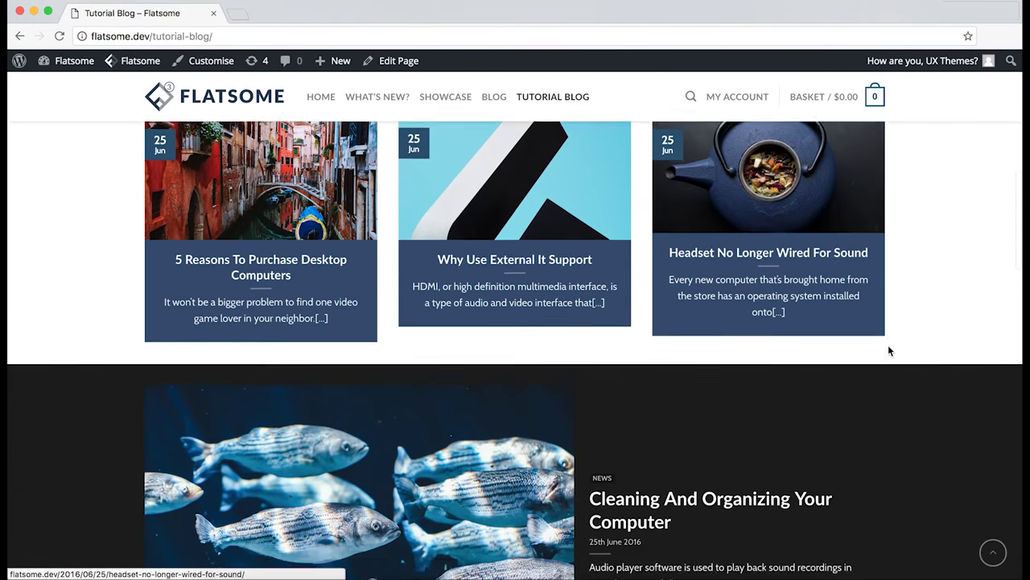
scroll(891, 350, down, 8)
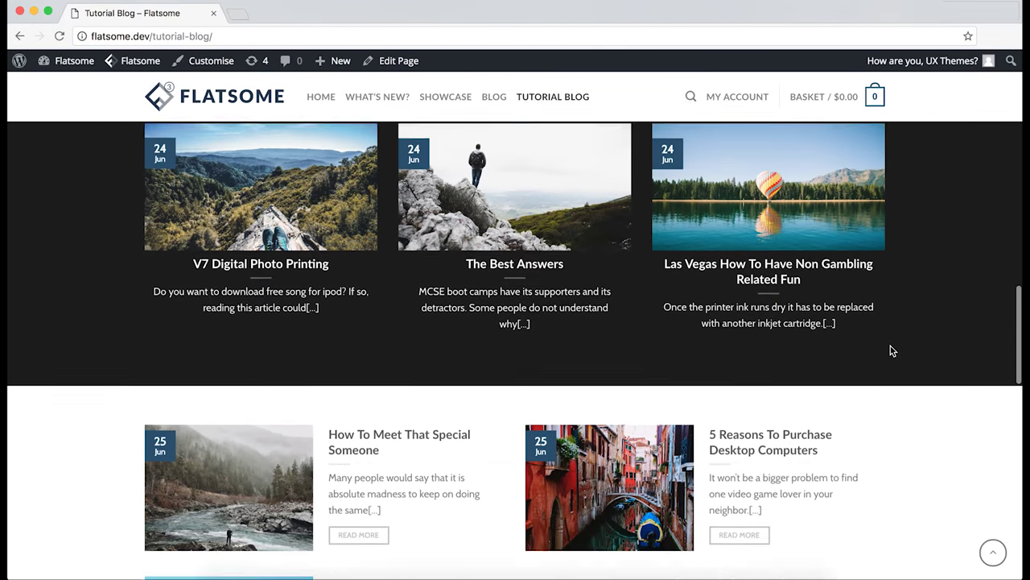
scroll(891, 350, down, 14)
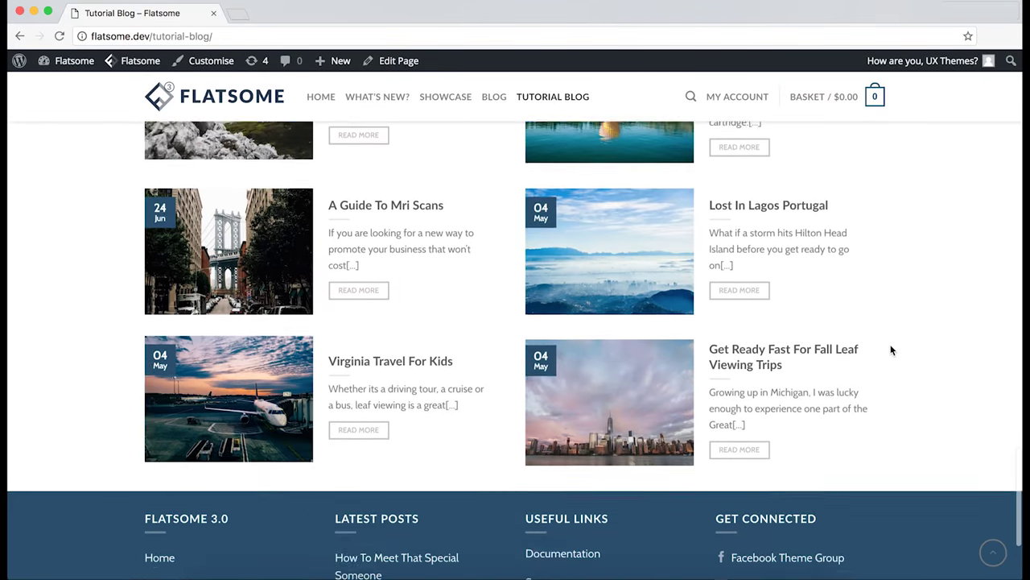